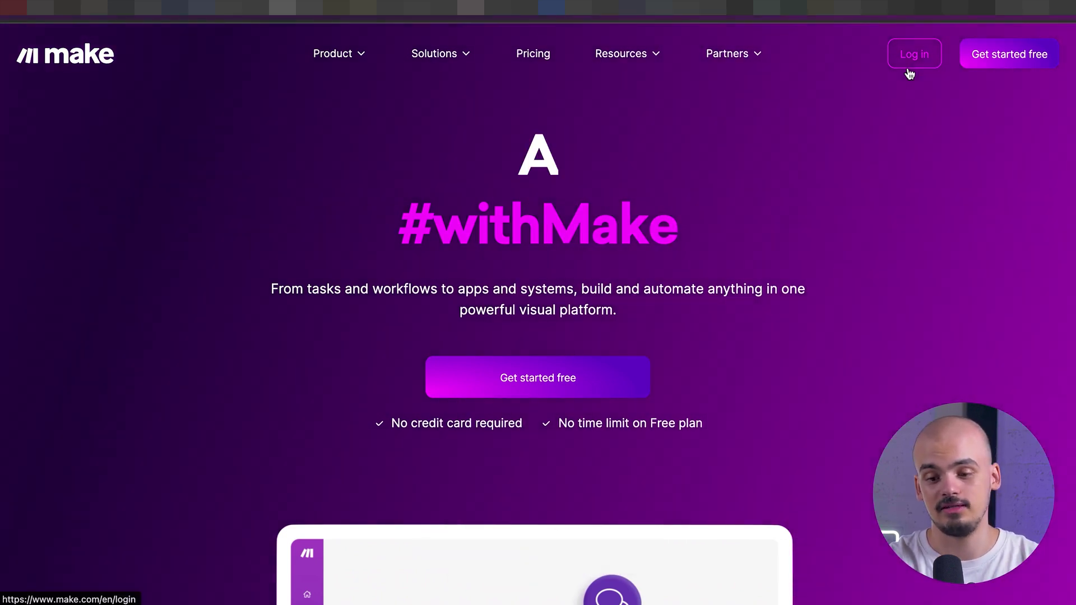
# Log in to Make and create a new scenario in the organization.
pyautogui.click(907, 70)
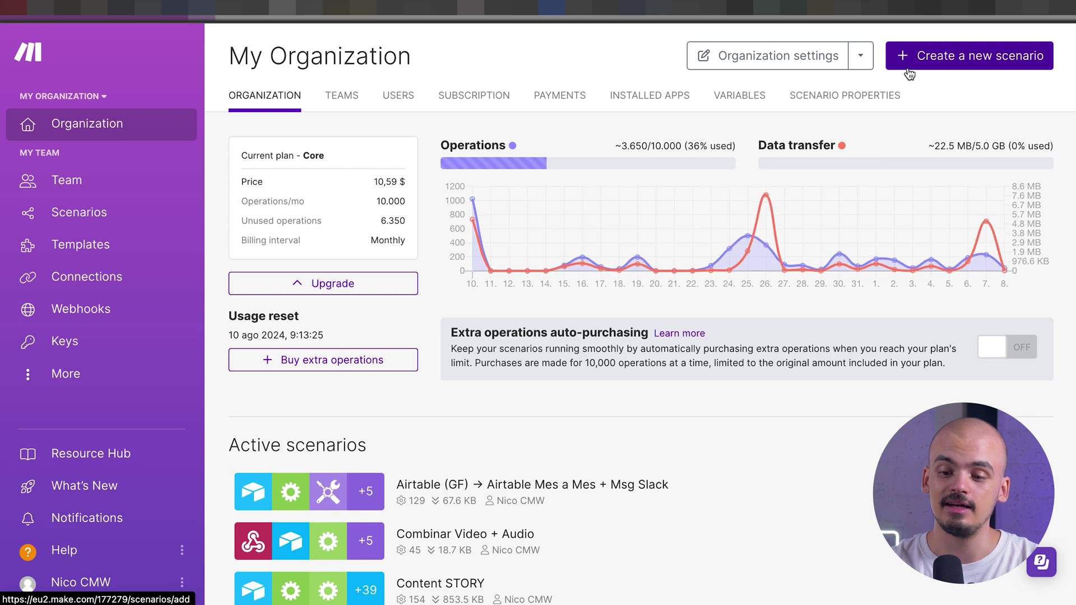
pyautogui.click(968, 59)
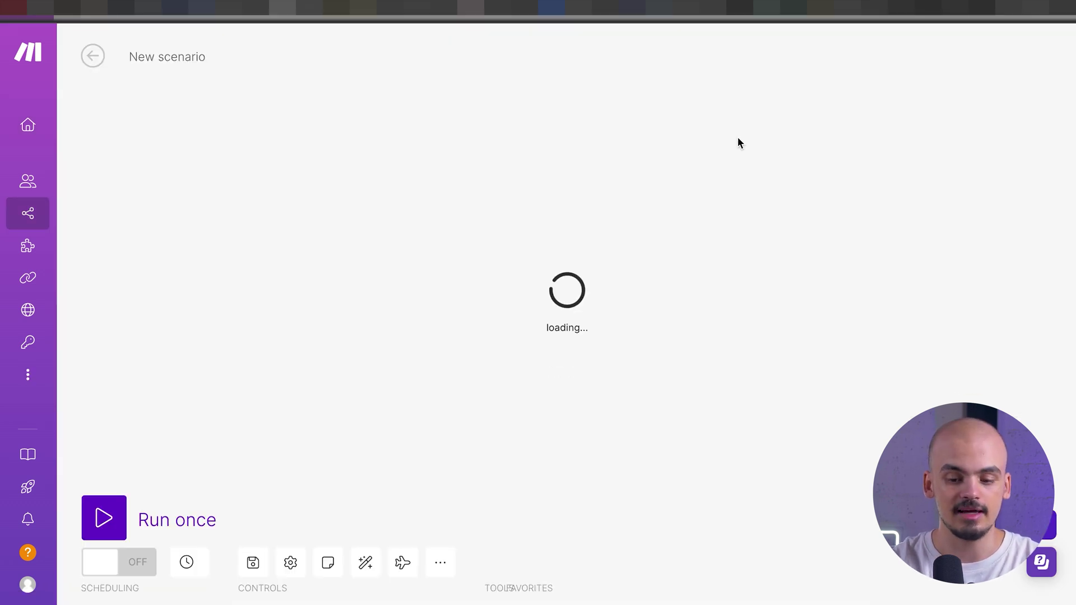
pyautogui.click(460, 138)
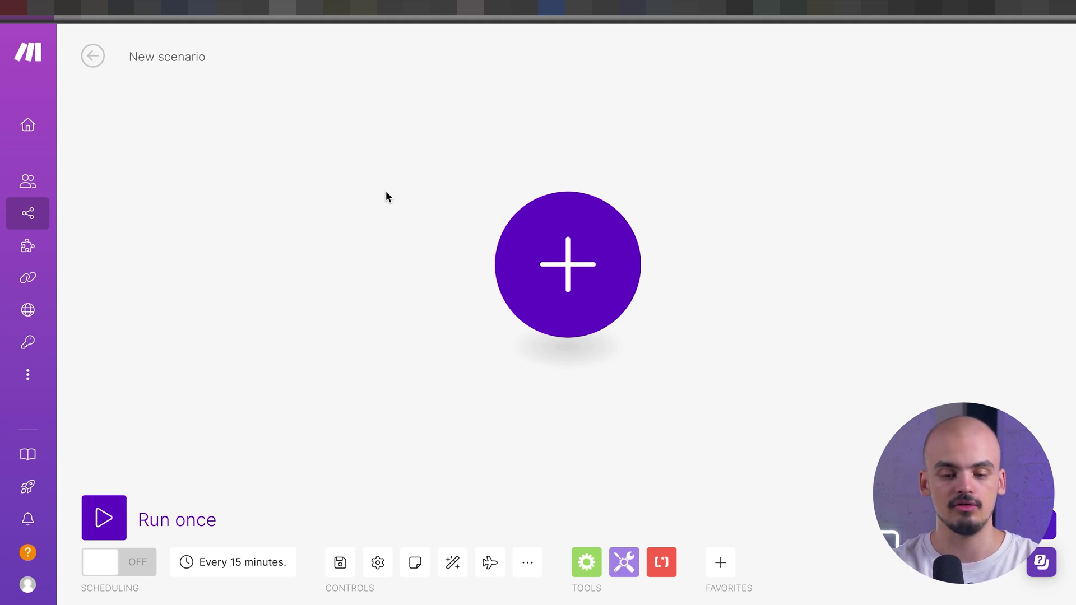
# Find the built-in Email app for the scenario's first module and list its available modules.
pyautogui.click(548, 271)
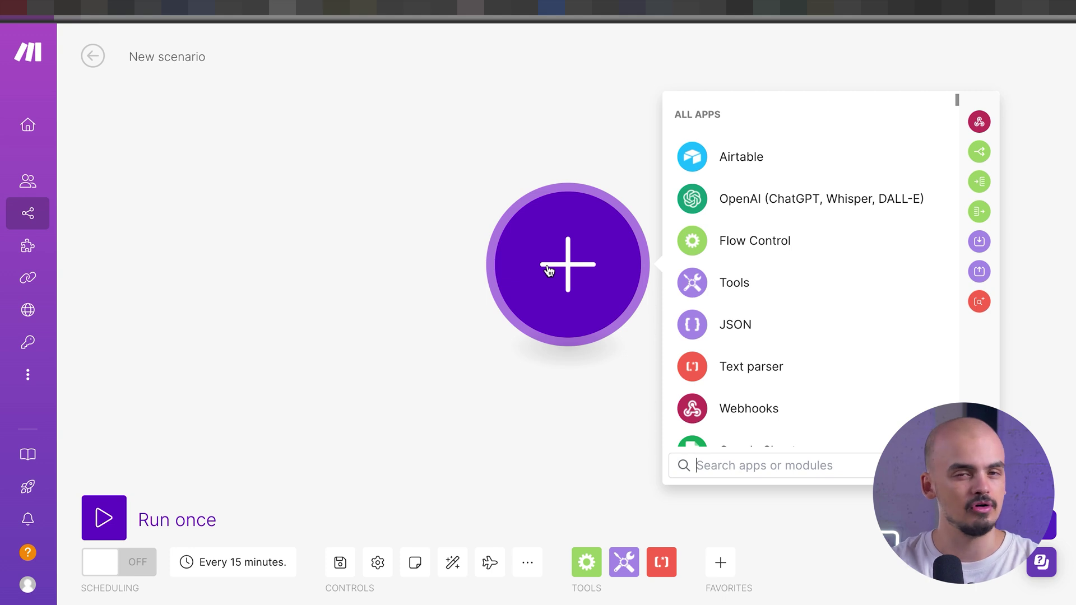
pyautogui.write('emai')
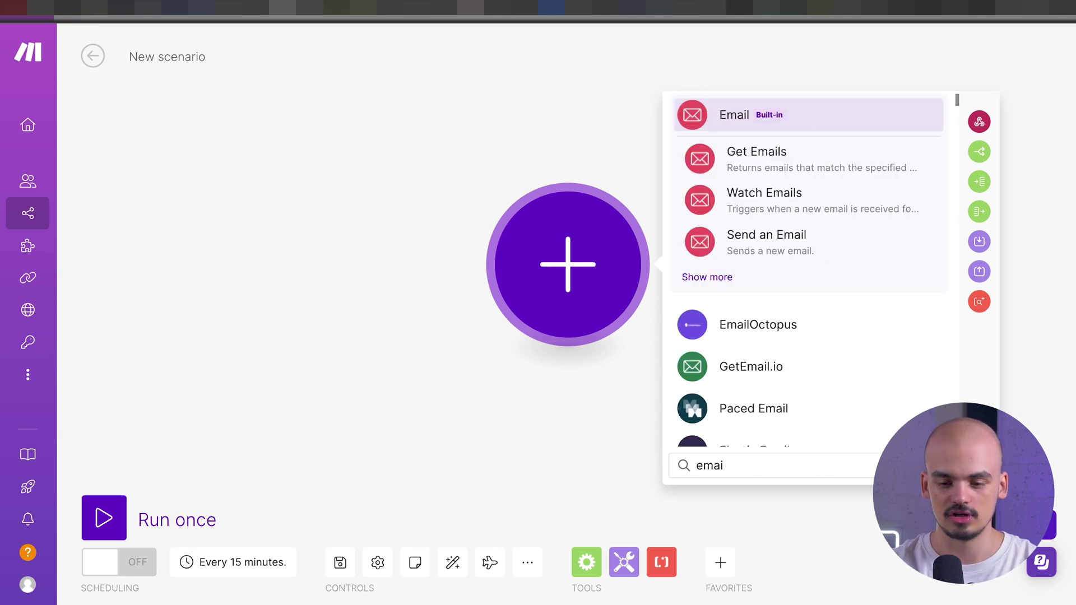
pyautogui.click(732, 119)
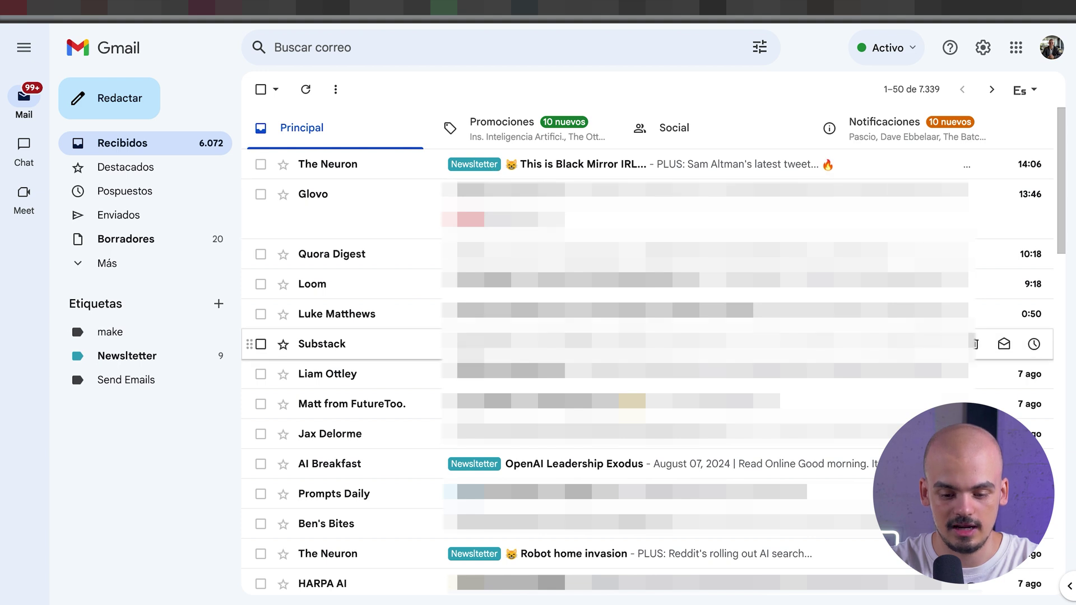
# Switch to Gmail, view the messages labelled Newsltetter, and return to the inbox.
pyautogui.scroll(-2, 471, 359)
pyautogui.click(120, 355)
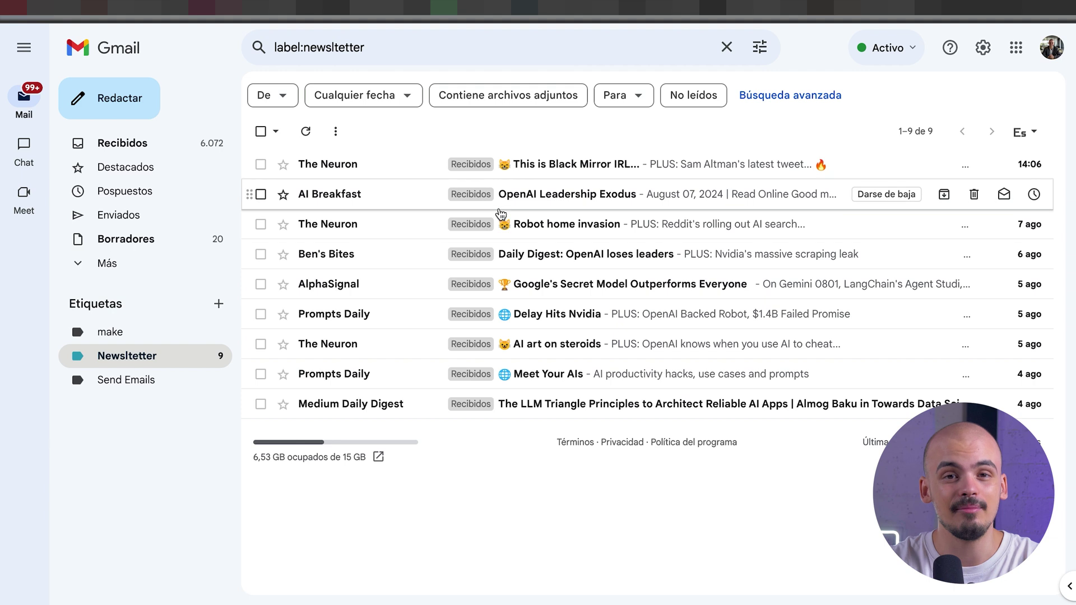
pyautogui.click(172, 152)
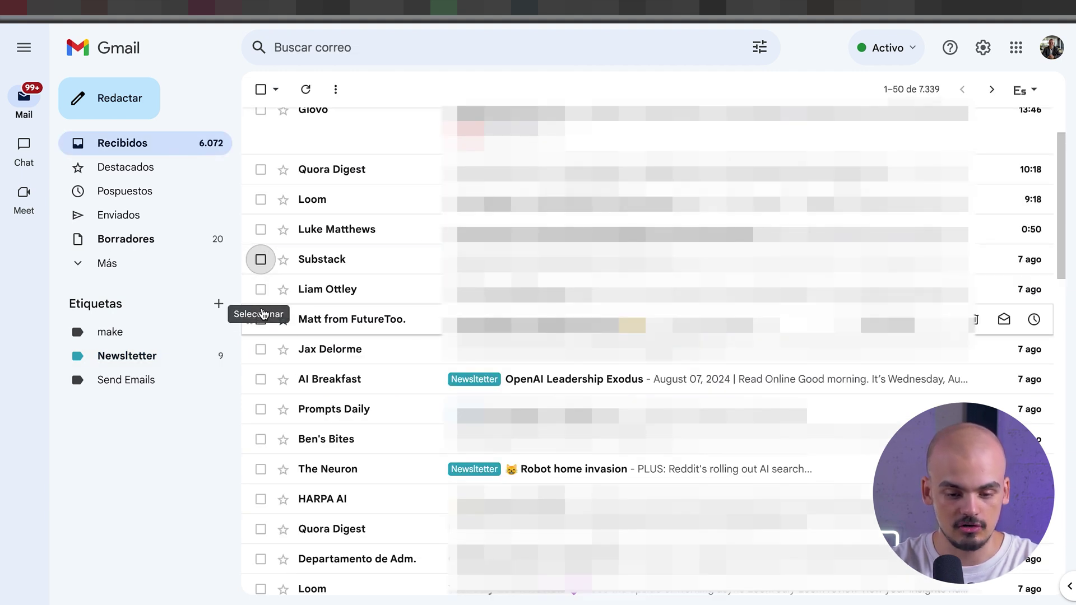
# Create a filter from the "Say goodbye to notetaking for good" email that applies the Newsltetter label to its sender's messages, and open that label.
pyautogui.click(261, 319)
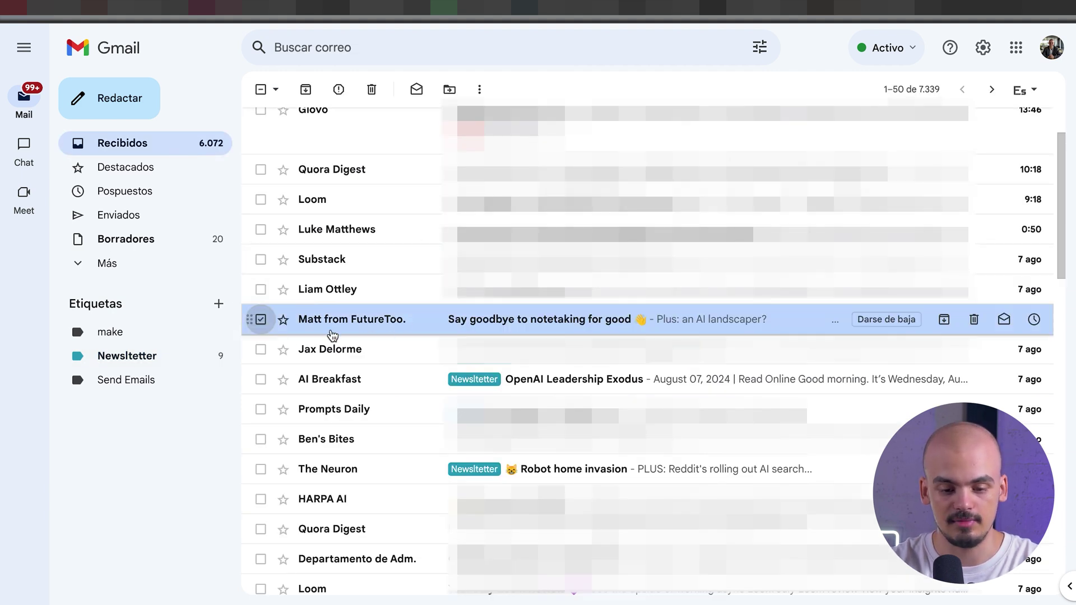
pyautogui.click(479, 89)
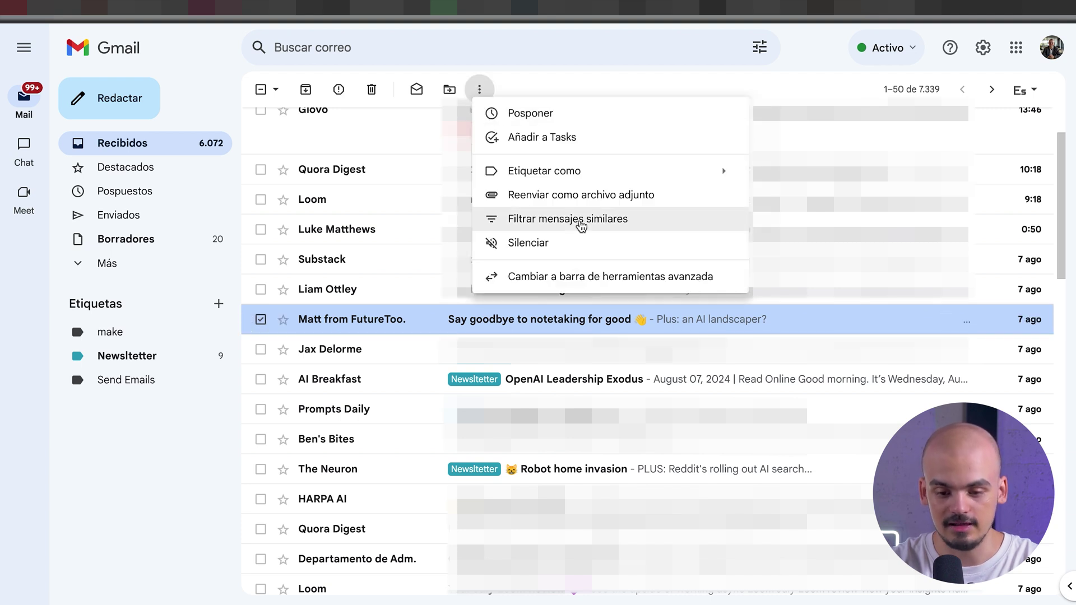
pyautogui.click(594, 220)
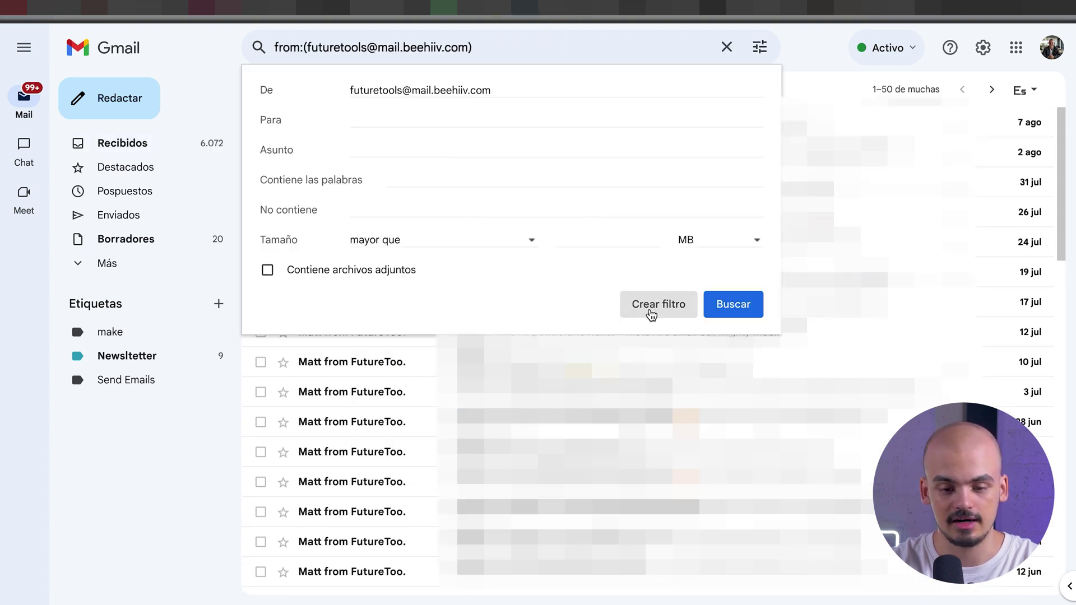
pyautogui.click(652, 312)
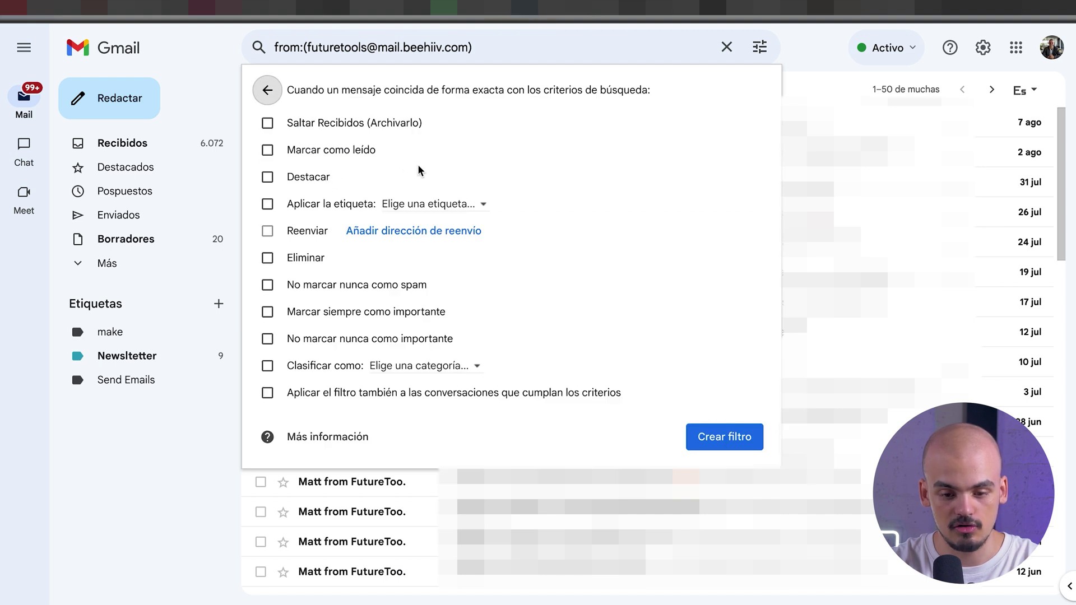
pyautogui.click(463, 204)
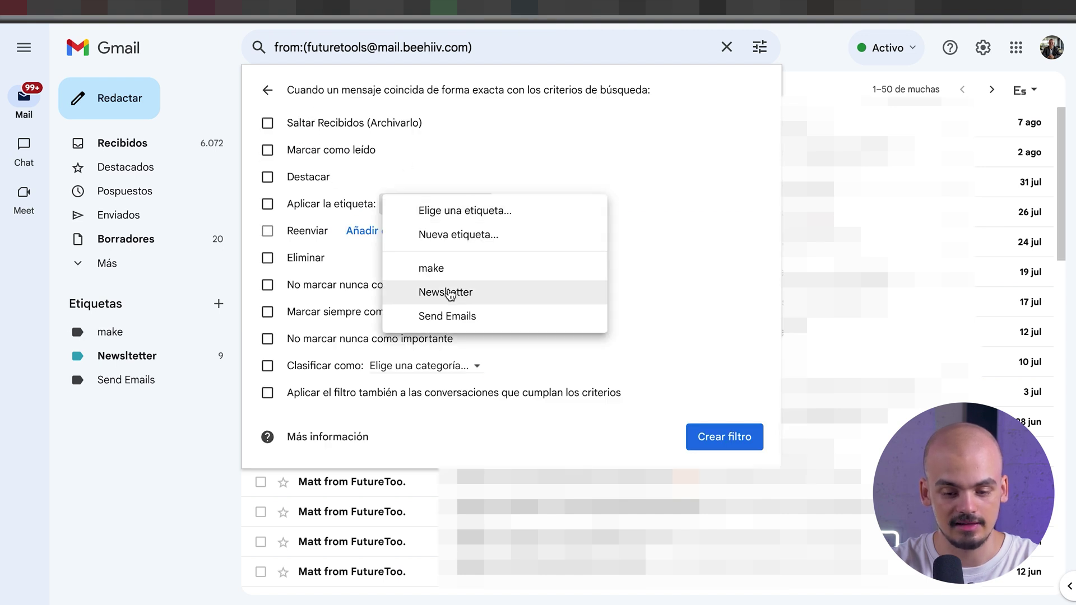
pyautogui.click(448, 292)
pyautogui.click(731, 441)
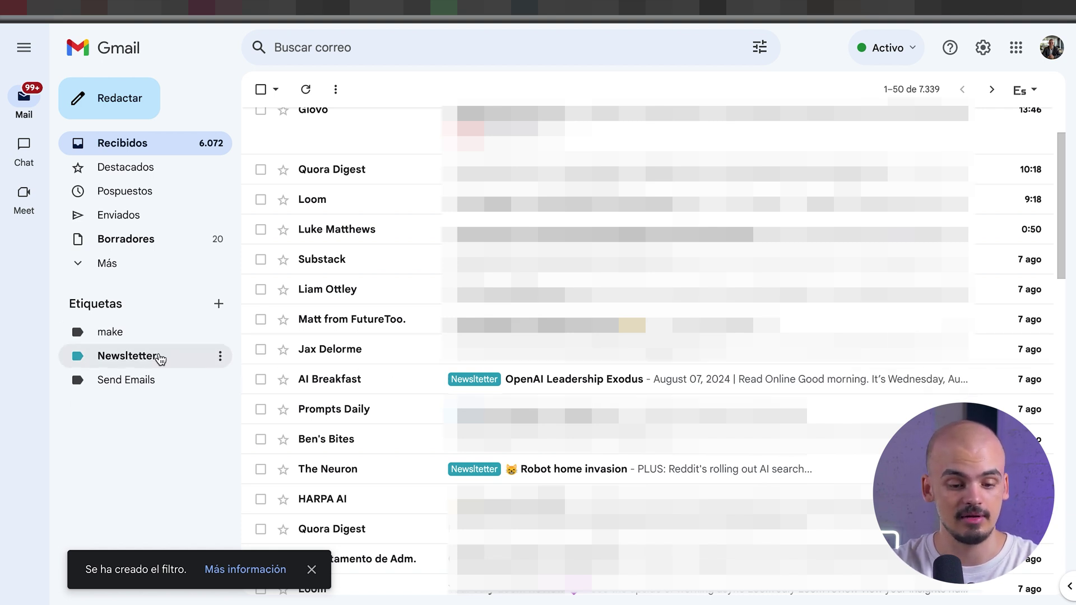
pyautogui.click(160, 358)
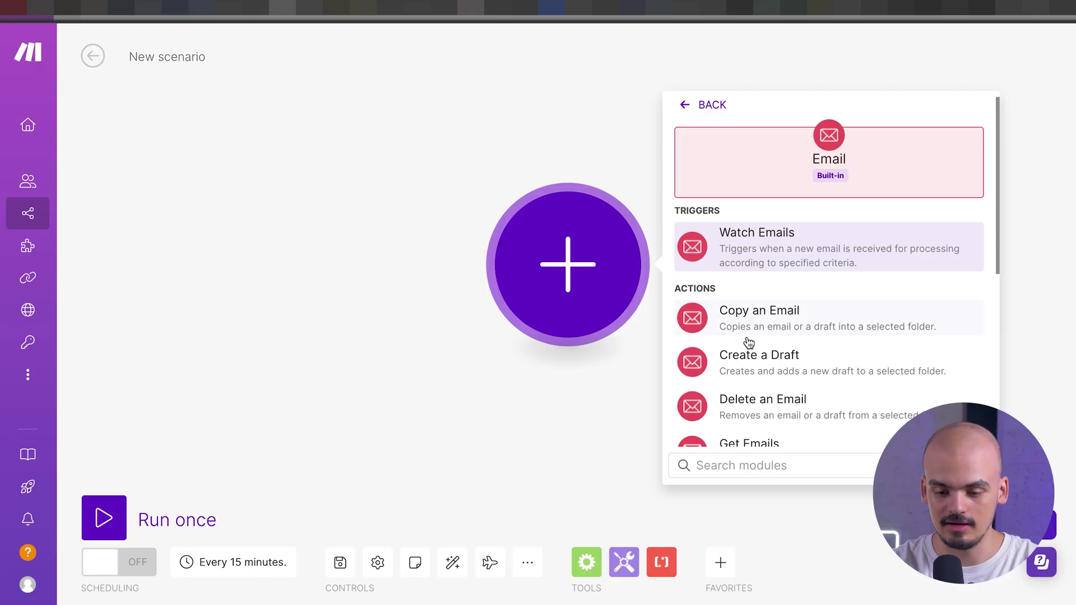
# Switch back to Make, add the Get Emails module, and select the connection for the Gmail account that receives the newsletters.
pyautogui.scroll(-2, 745, 336)
pyautogui.scroll(-1, 753, 343)
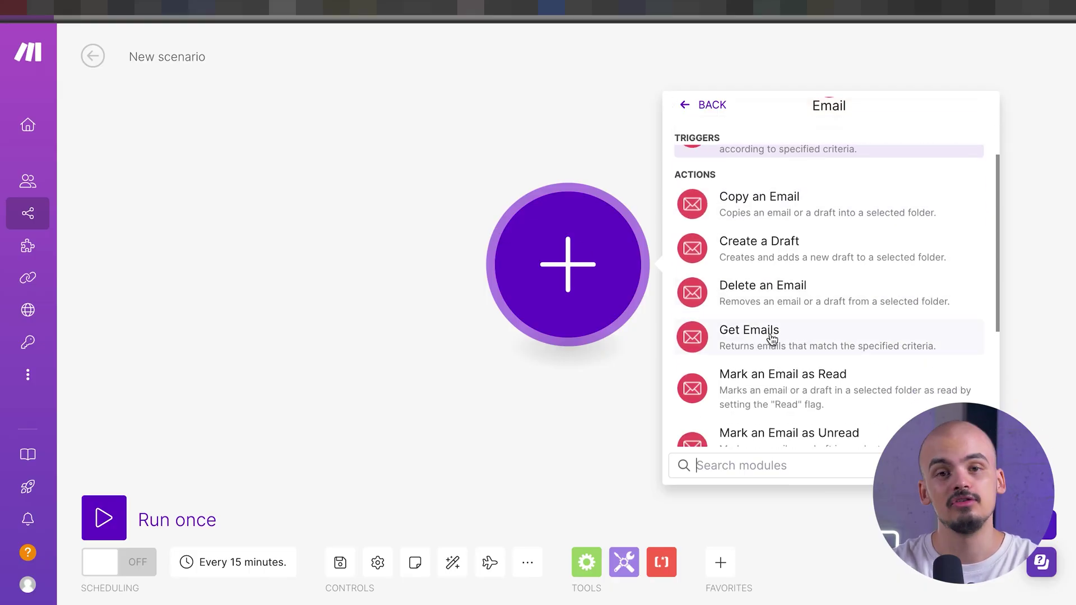
pyautogui.click(732, 332)
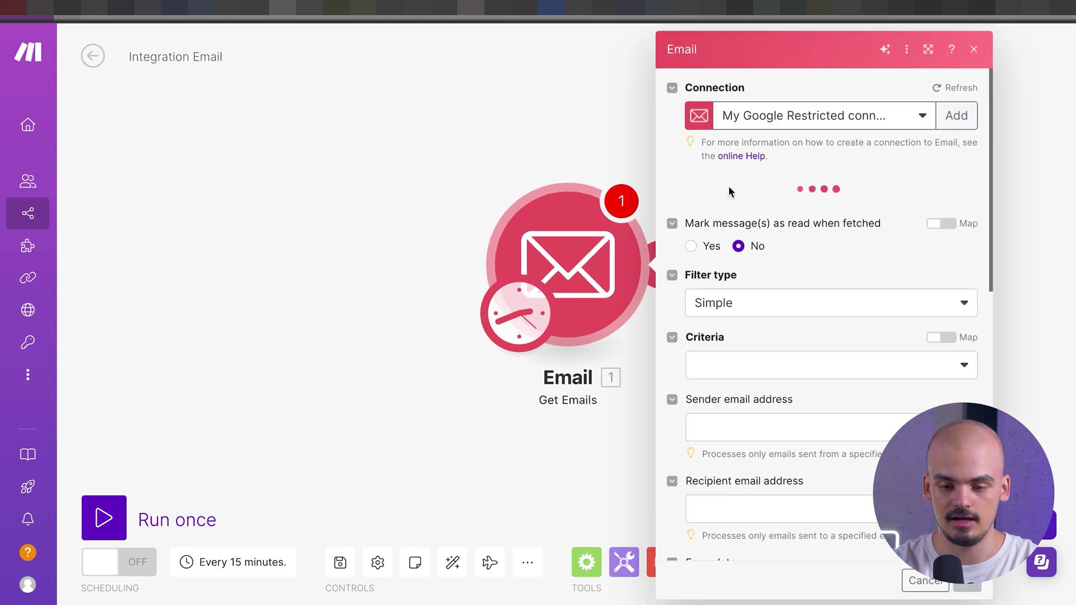
pyautogui.click(922, 116)
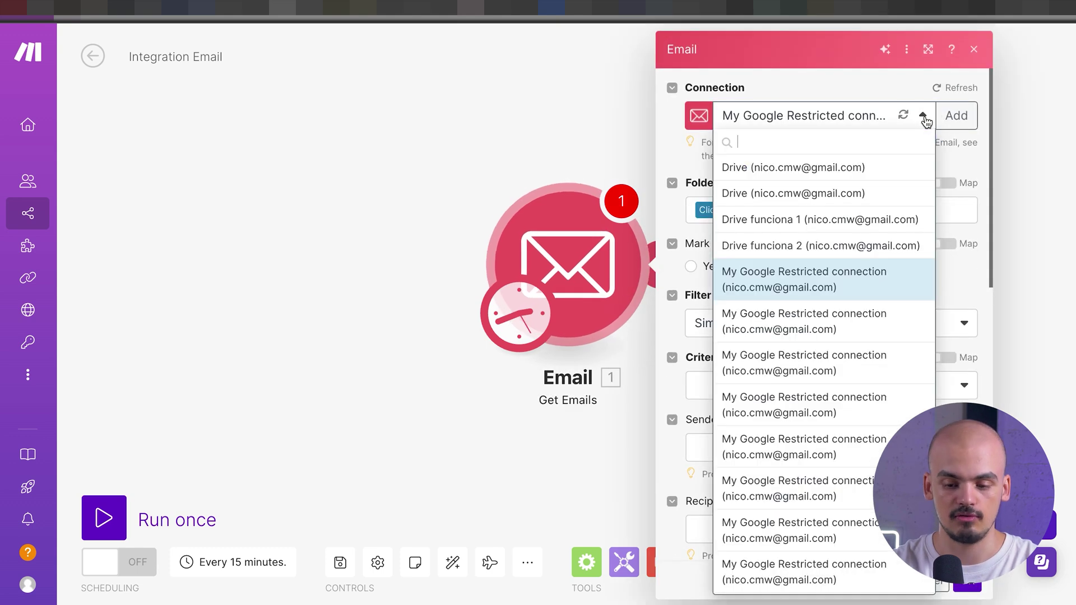
pyautogui.scroll(-1, 813, 399)
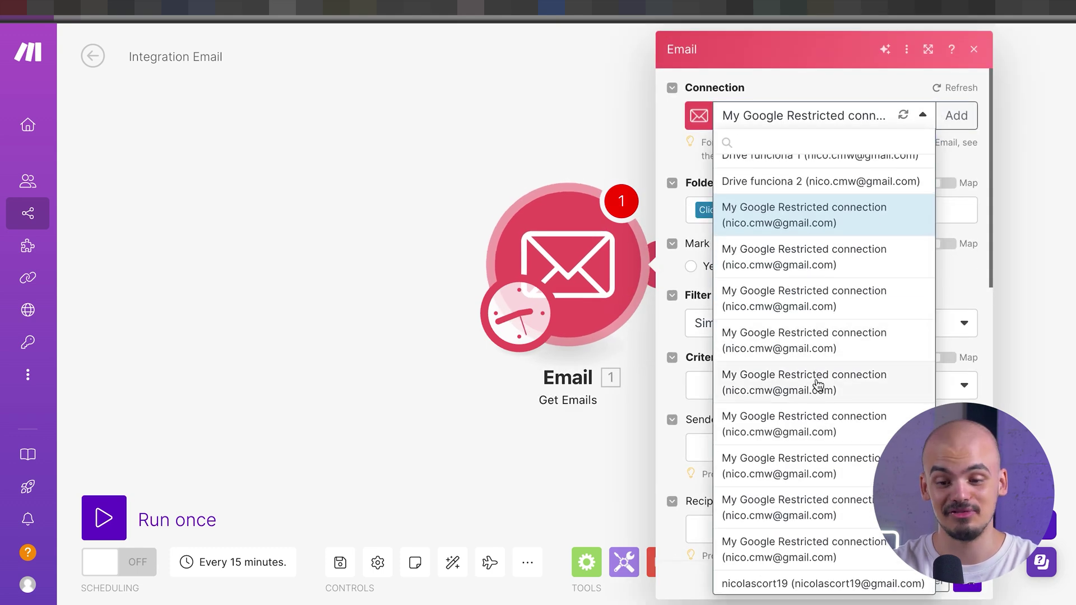
pyautogui.click(743, 586)
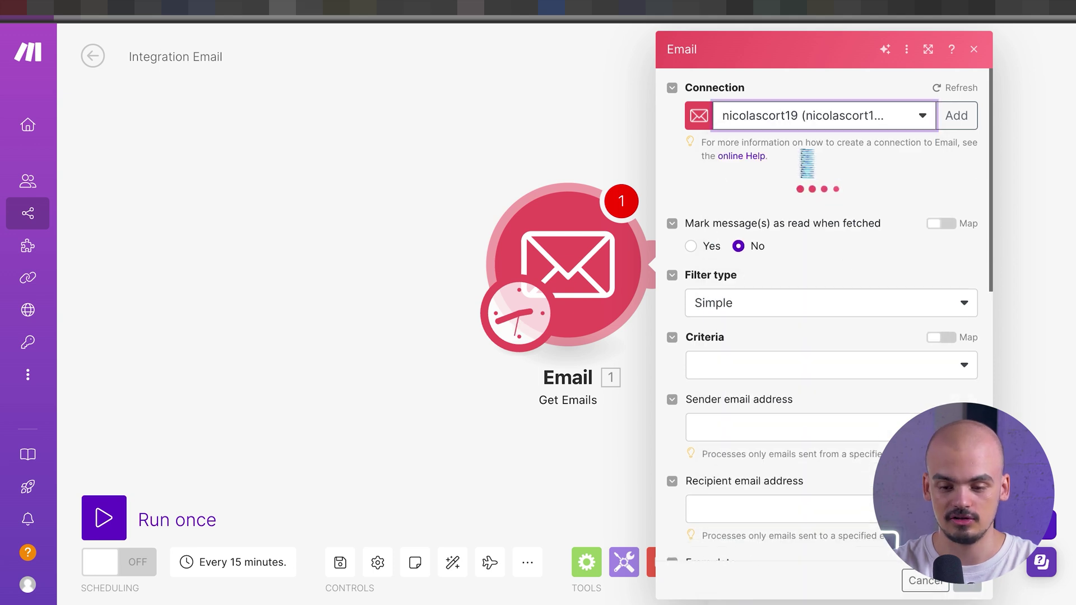
# Set the Get Emails folder to Newsltetter and the criteria to All emails.
pyautogui.click(722, 281)
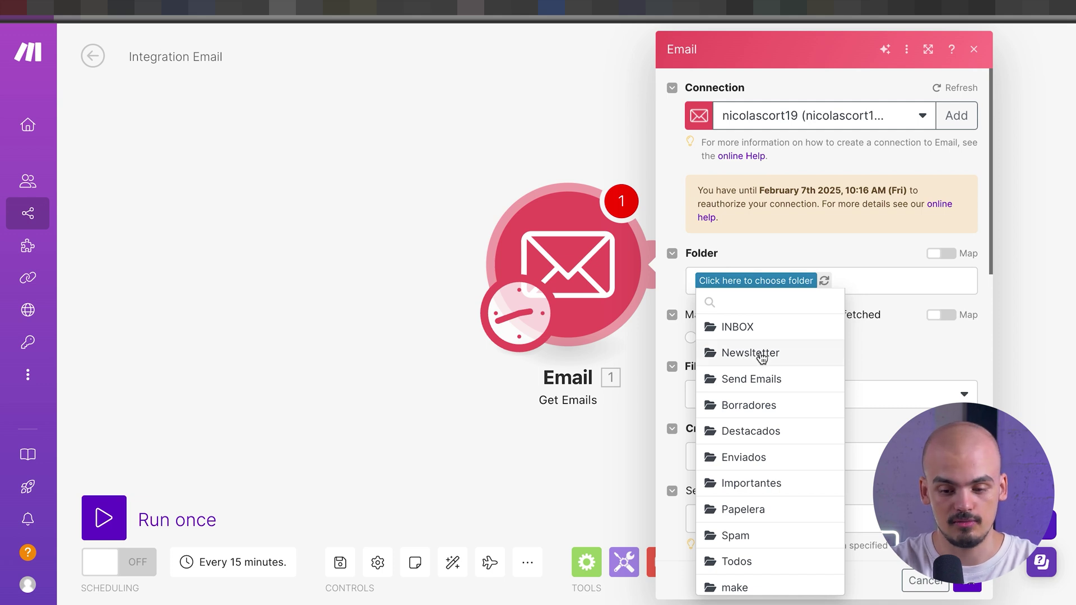
pyautogui.click(738, 357)
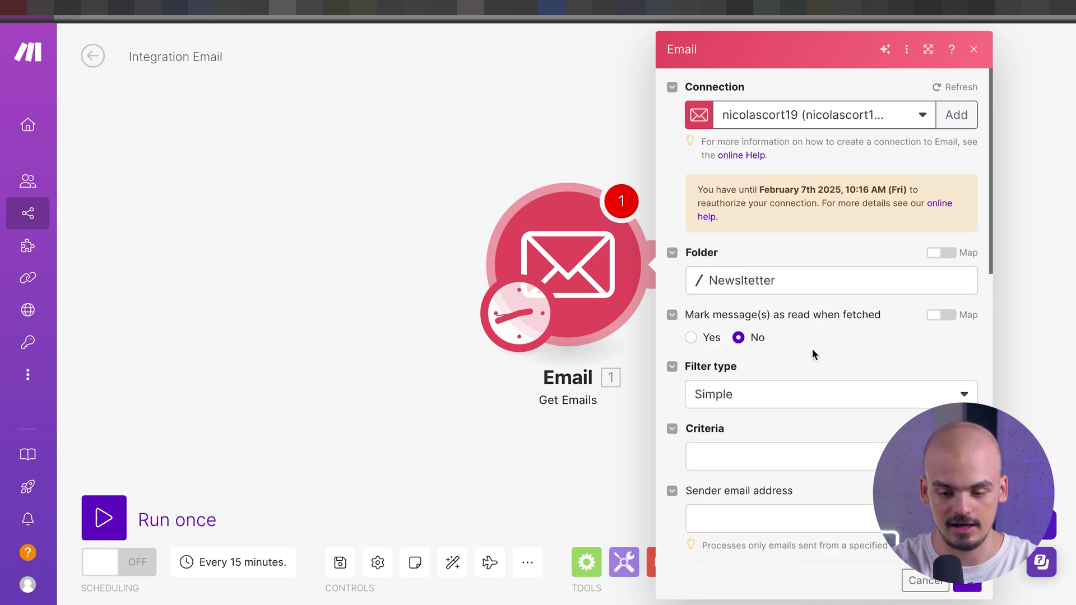
pyautogui.scroll(-3, 810, 350)
pyautogui.click(800, 328)
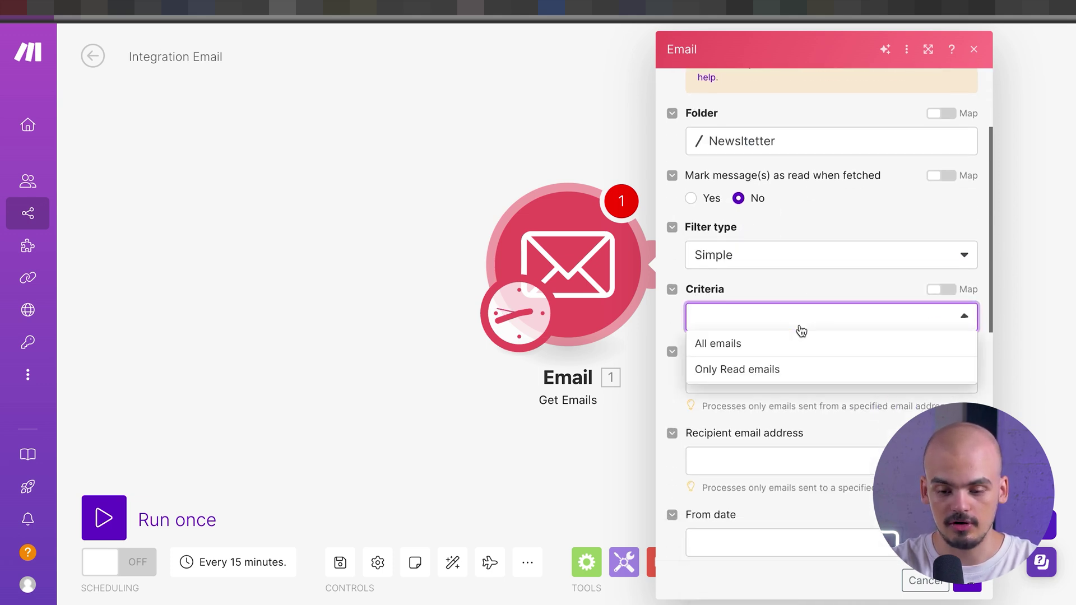
pyautogui.click(754, 340)
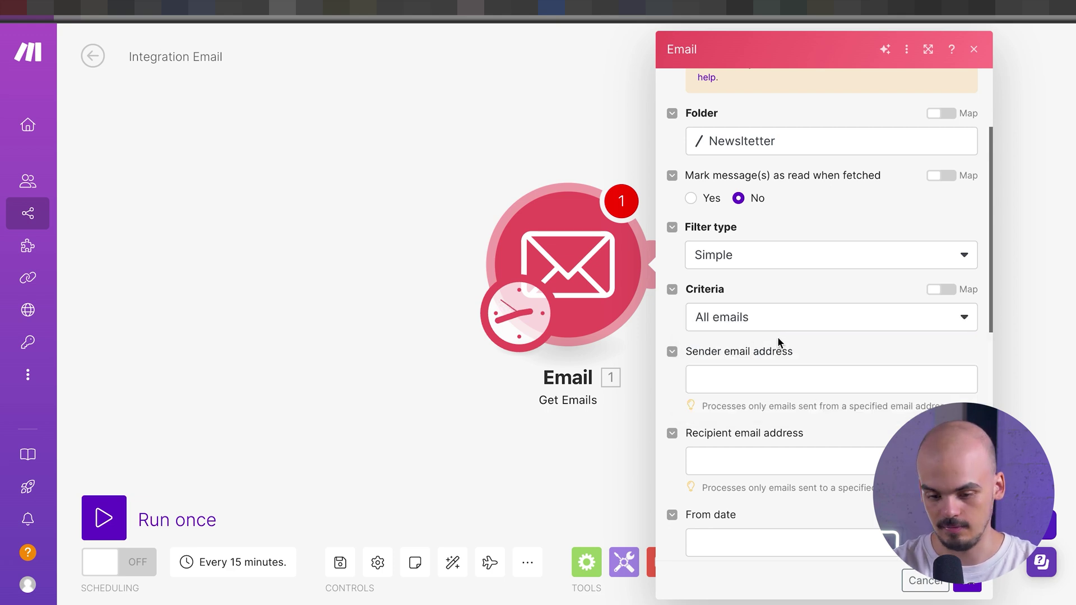
# Set the Get Emails From date to the formula addDays(now; -7) to cover the past seven days.
pyautogui.scroll(-3, 778, 339)
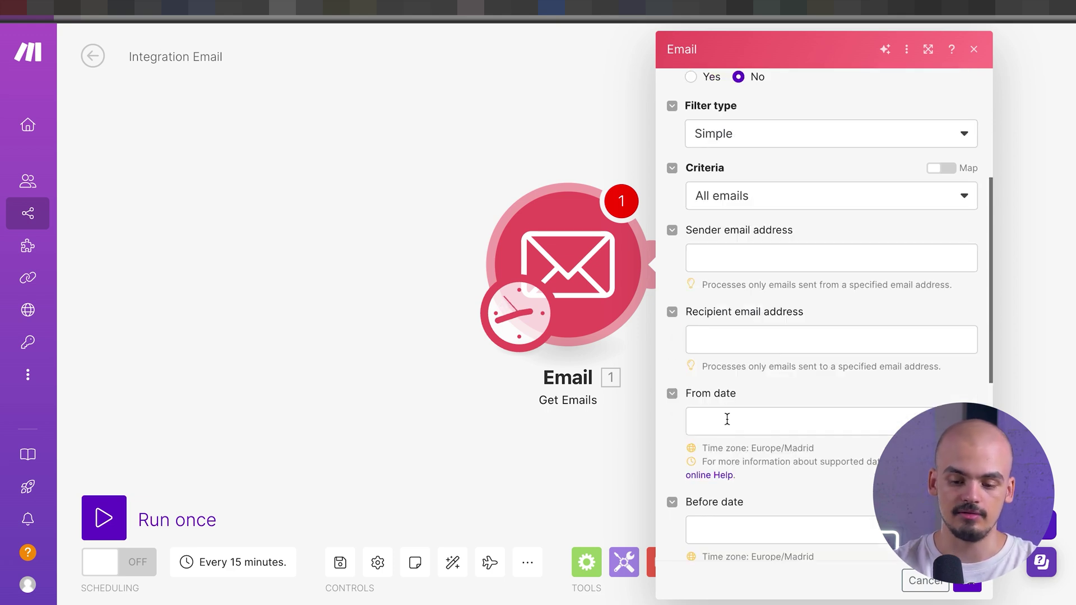
pyautogui.scroll(-1, 727, 419)
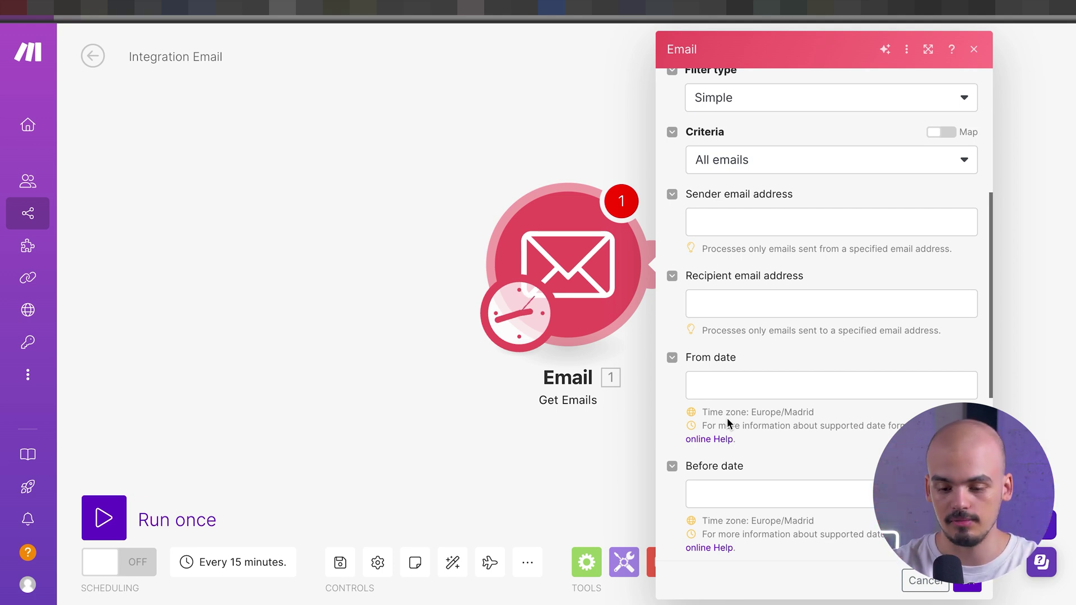
pyautogui.click(728, 389)
pyautogui.click(567, 295)
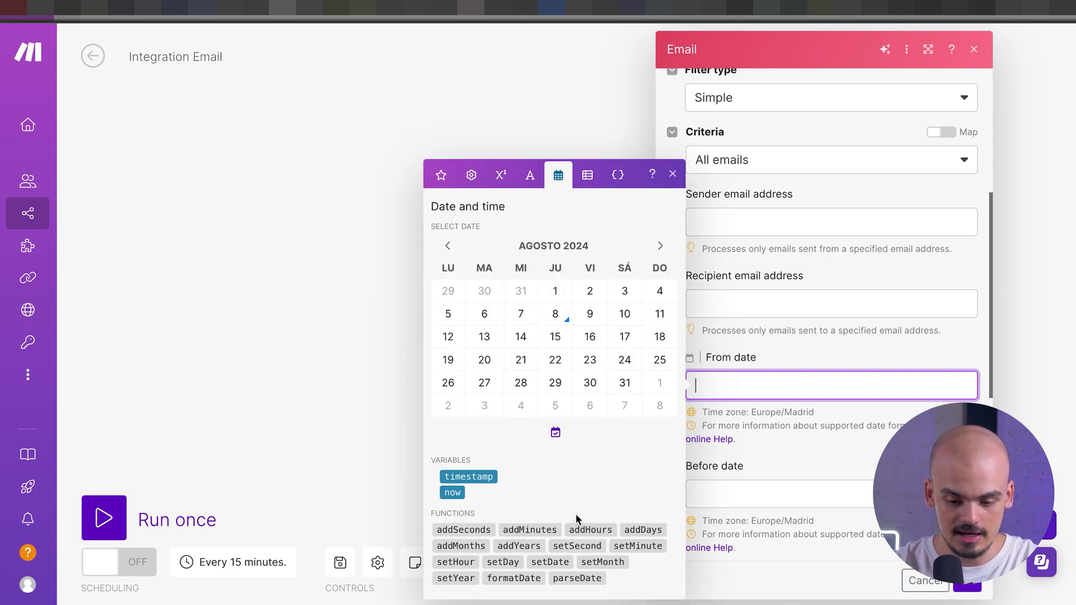
pyautogui.click(643, 530)
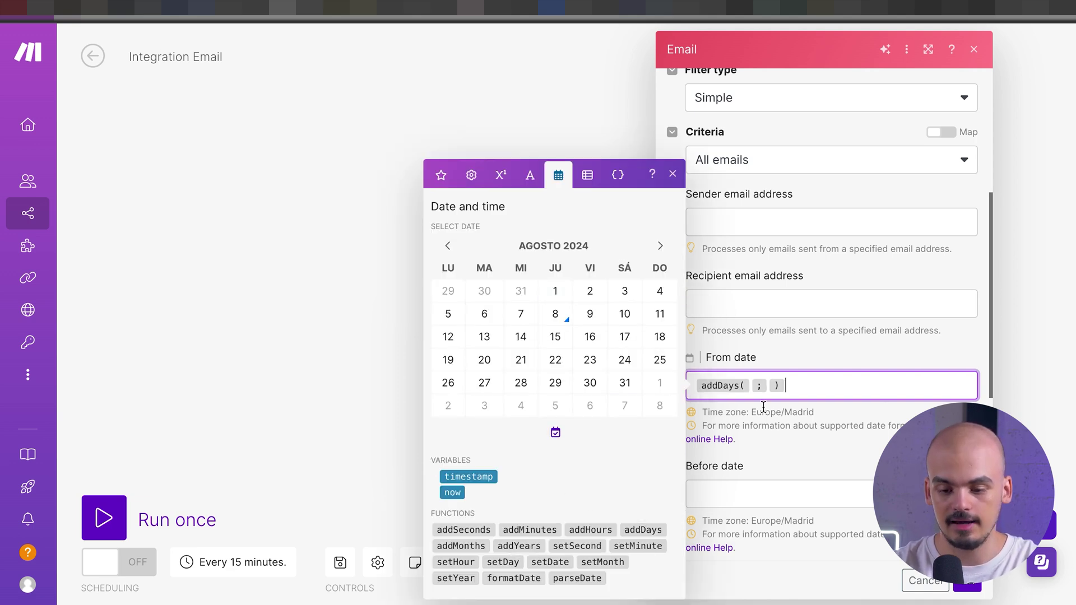
pyautogui.click(452, 492)
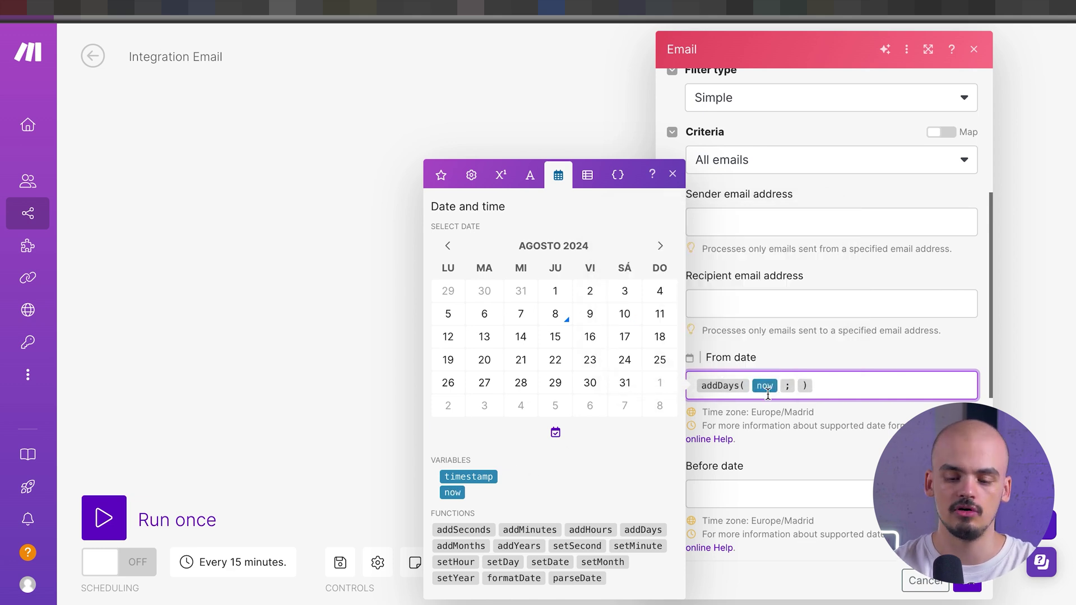
pyautogui.click(825, 387)
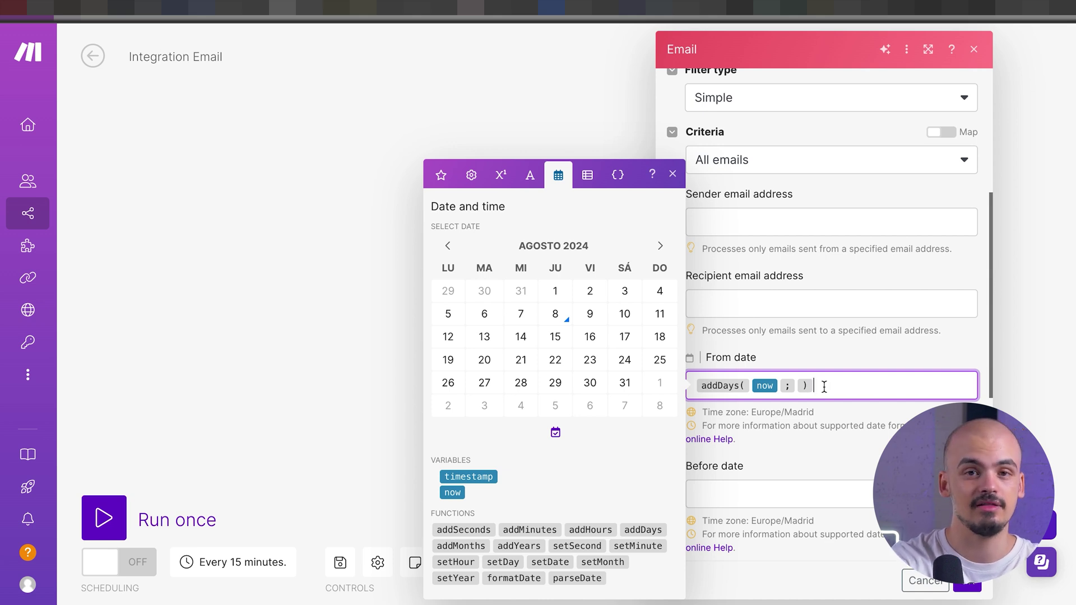
pyautogui.press('Left')
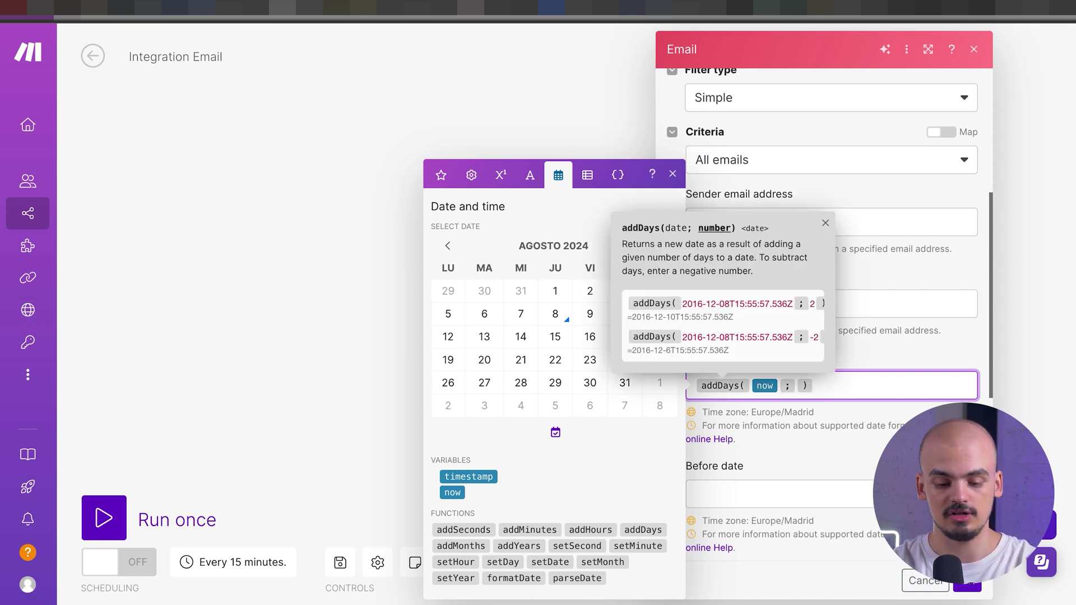
pyautogui.write('-7')
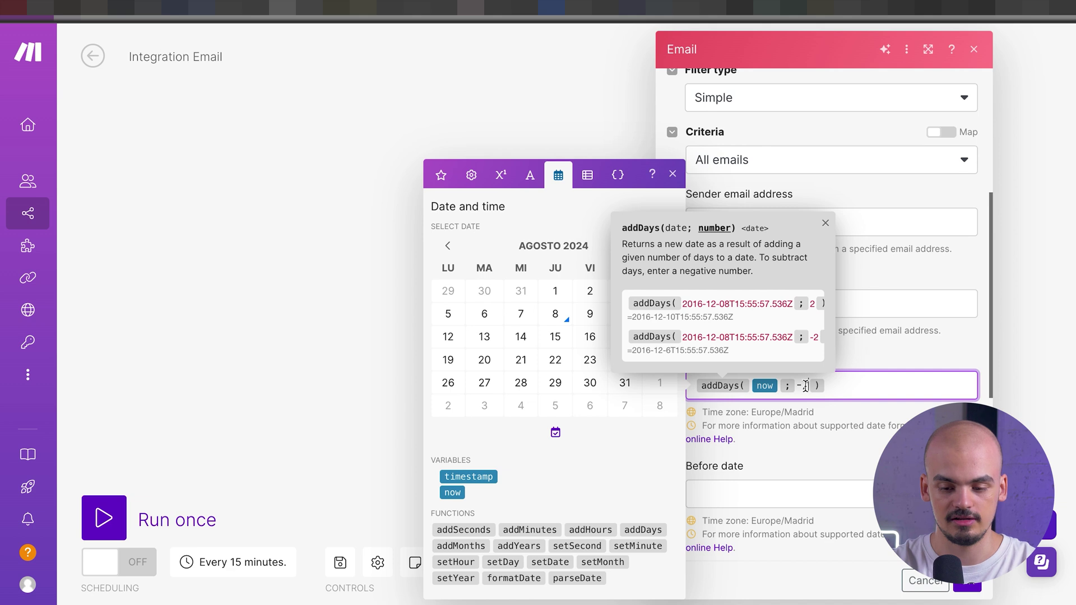
pyautogui.click(857, 434)
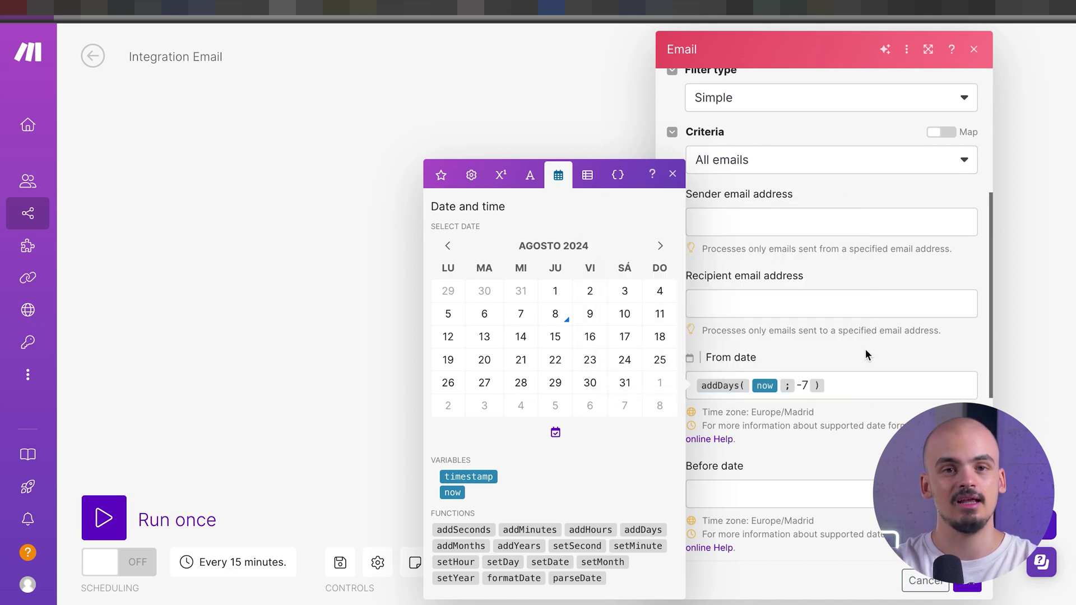
# Set the Get Emails module's maximum number of results to 10 and save its settings.
pyautogui.scroll(-4, 815, 422)
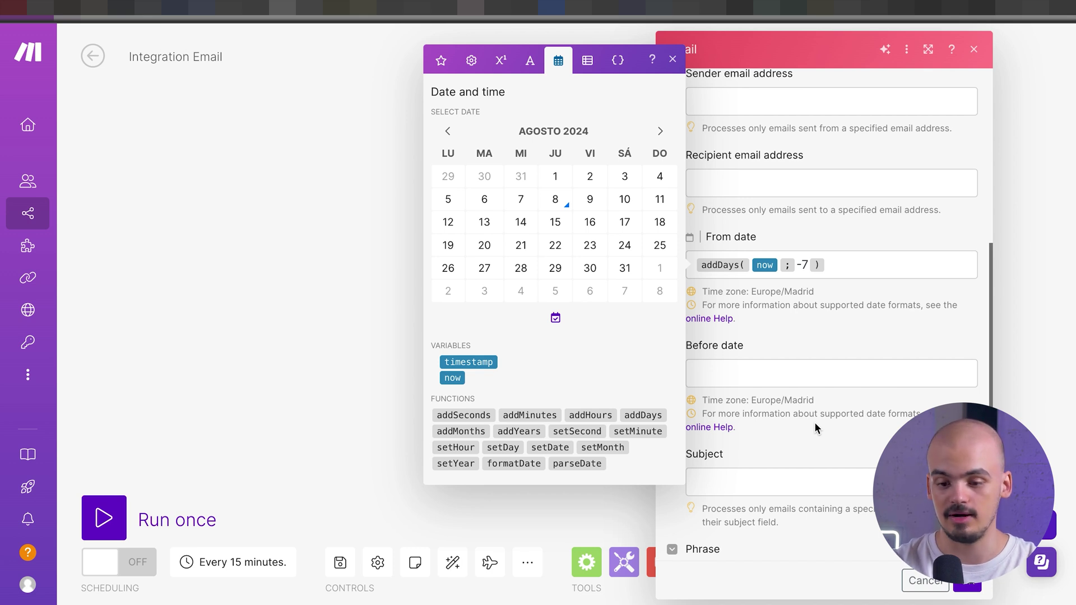
pyautogui.scroll(-7, 815, 422)
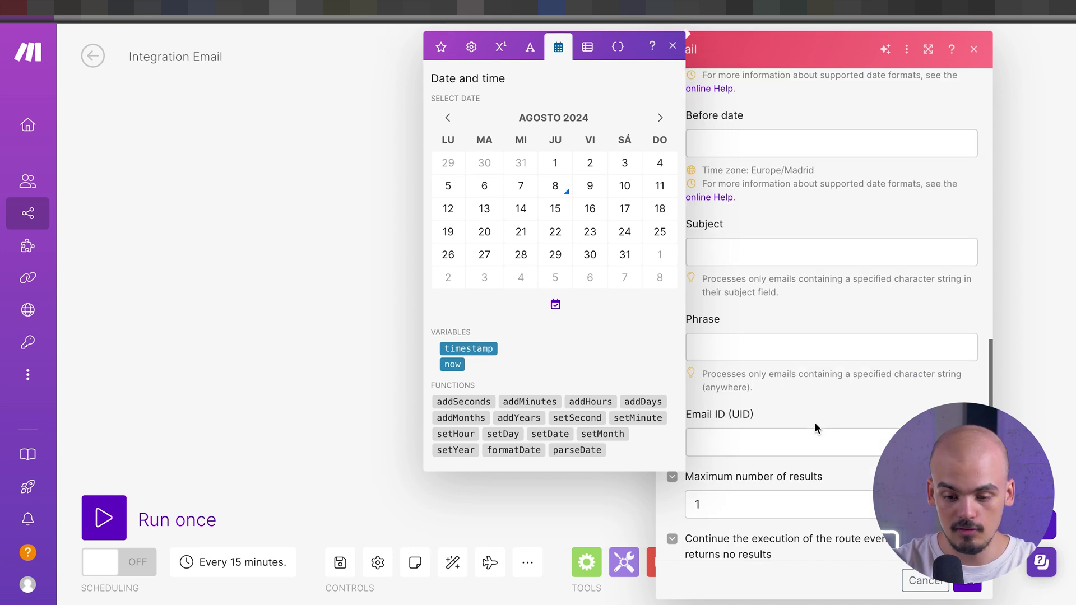
pyautogui.click(672, 46)
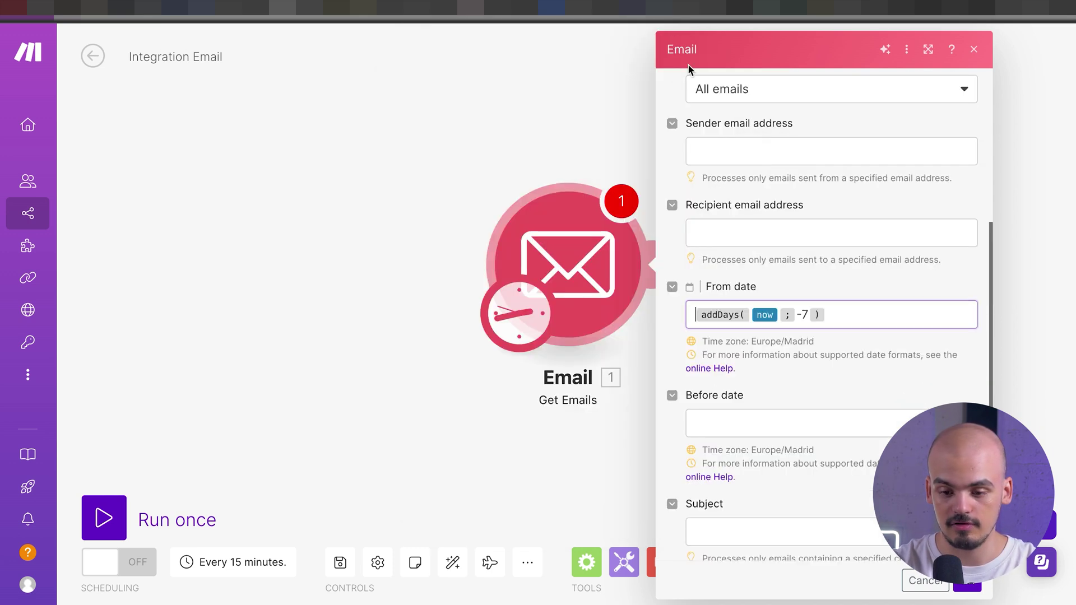
pyautogui.scroll(-10, 721, 362)
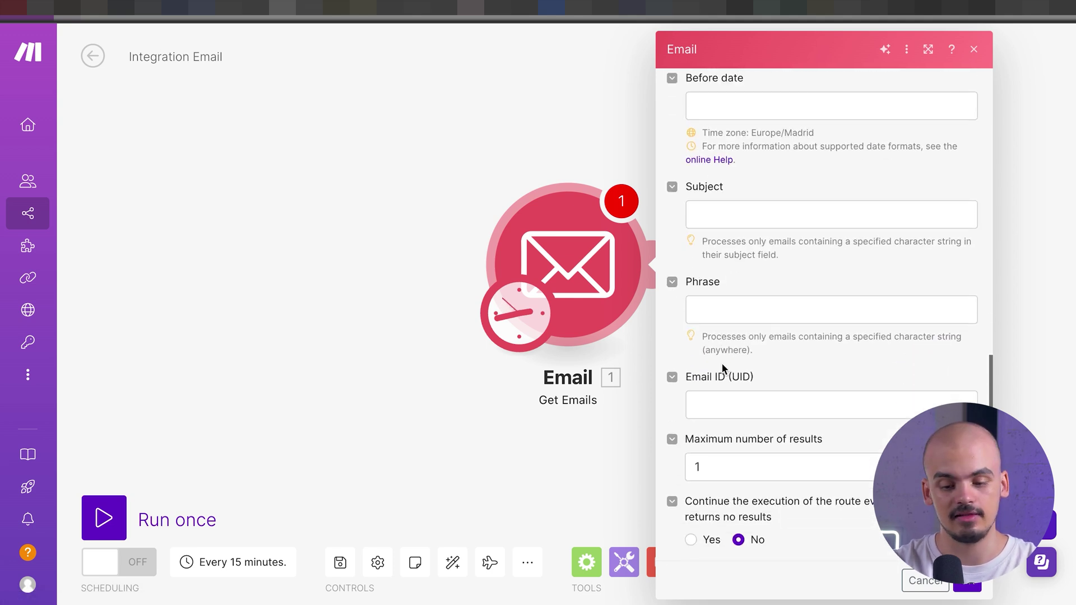
pyautogui.click(731, 468)
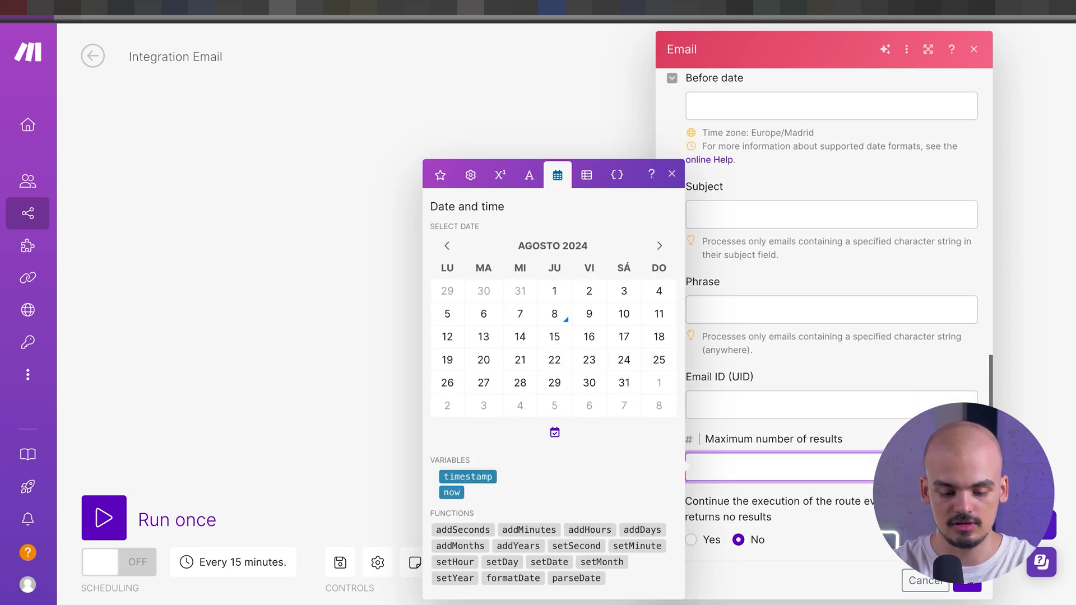
pyautogui.click(896, 507)
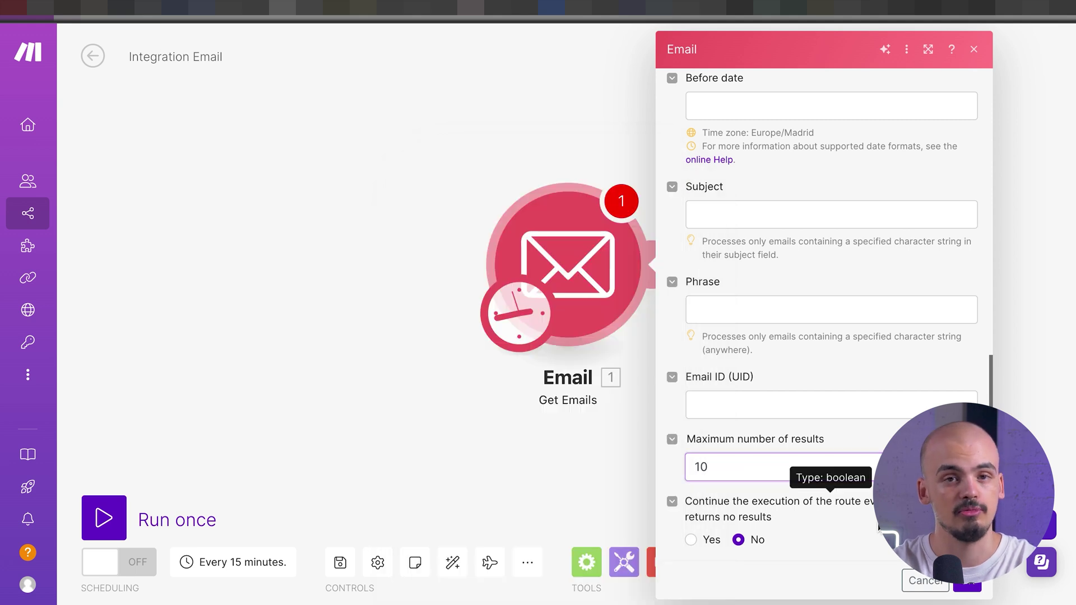
pyautogui.click(965, 589)
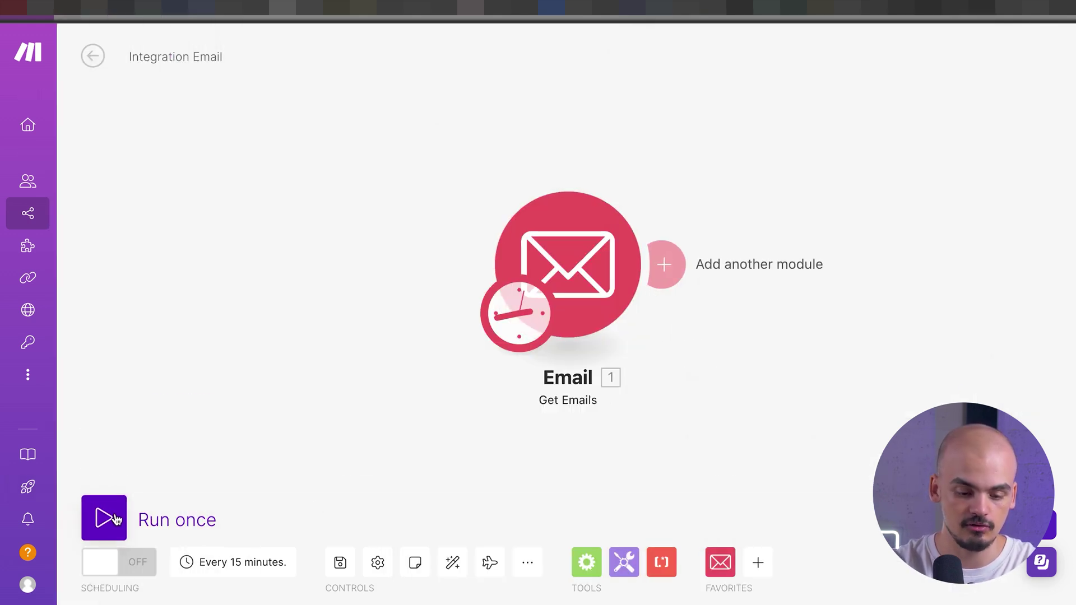
# Run the scenario once and inspect the retrieved email bundles, including the first bundle's text content.
pyautogui.click(104, 518)
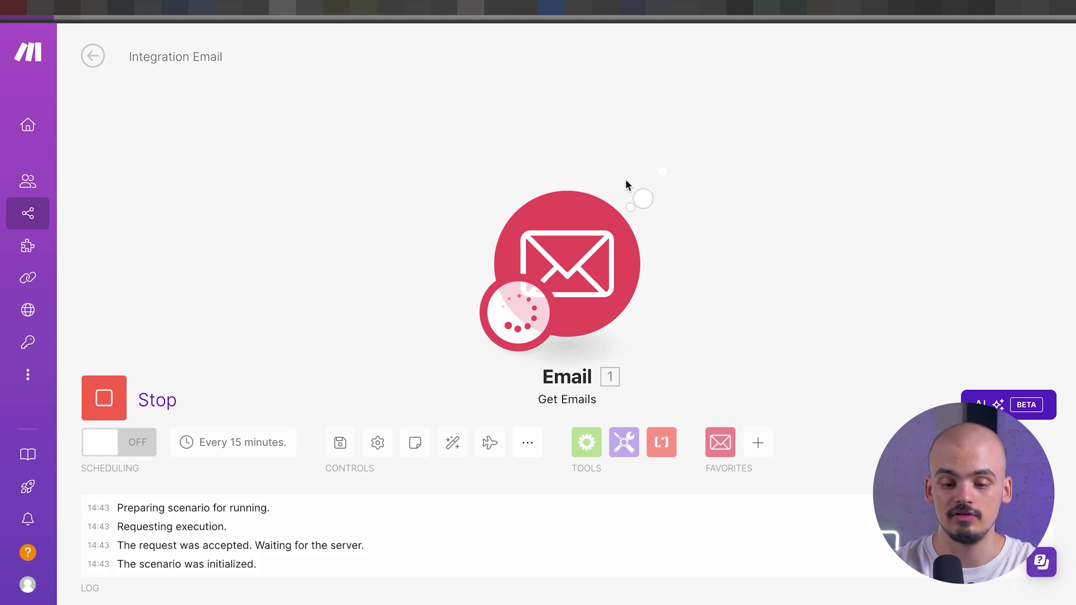
pyautogui.scroll(-3, 860, 347)
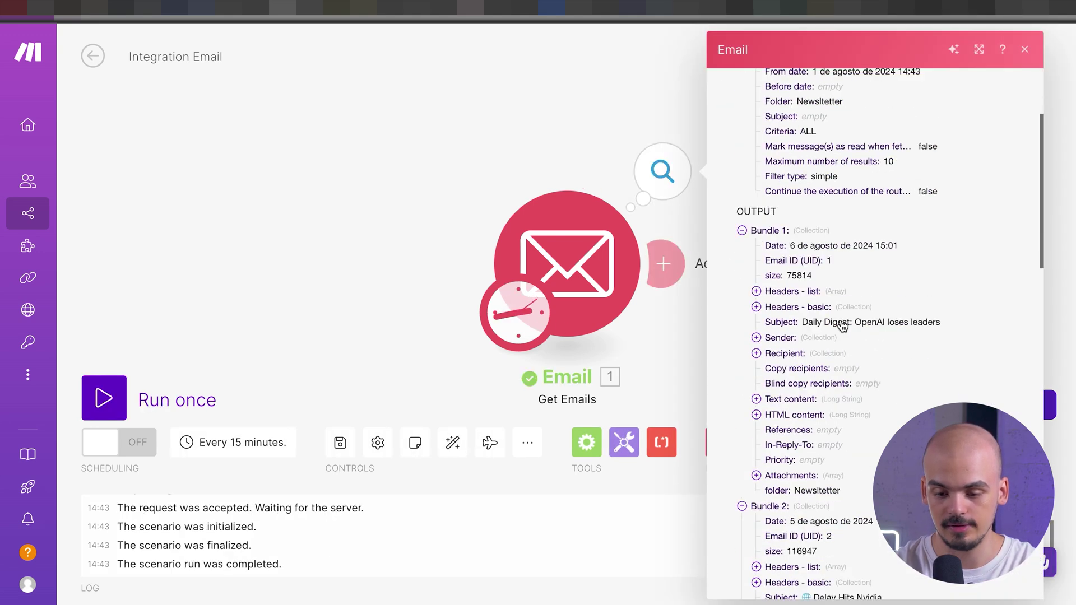
pyautogui.scroll(-3, 828, 269)
pyautogui.click(792, 276)
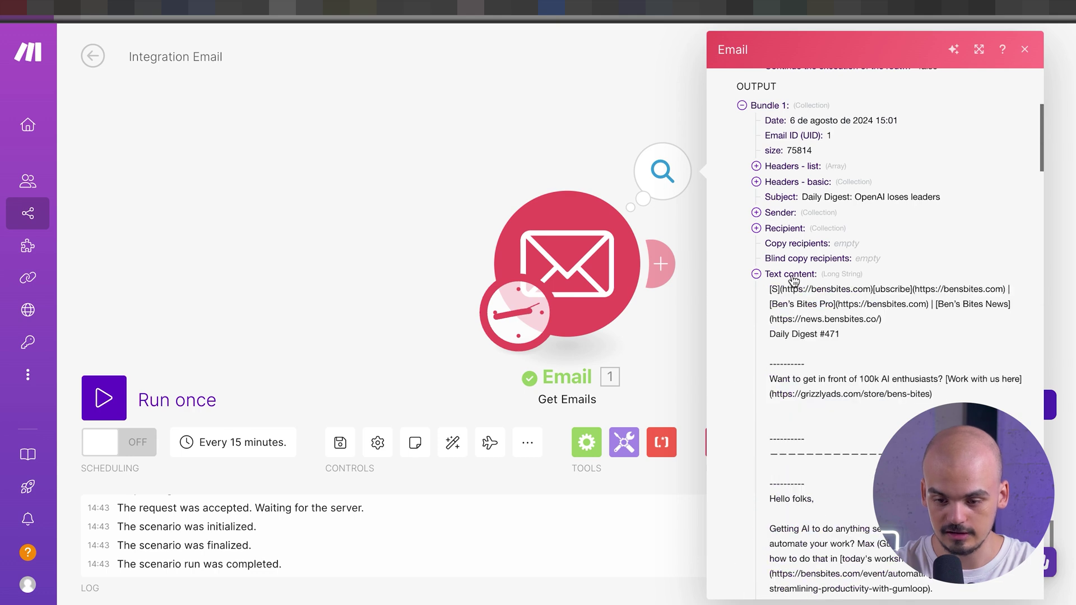
pyautogui.scroll(-15, 824, 381)
pyautogui.scroll(20, 825, 381)
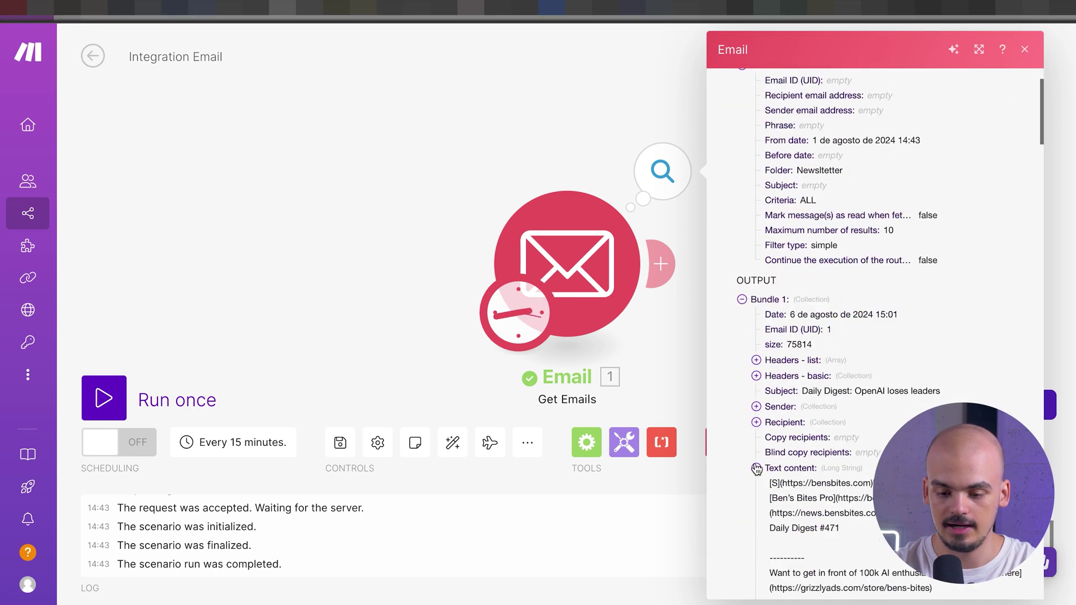
pyautogui.click(756, 466)
pyautogui.scroll(-20, 762, 468)
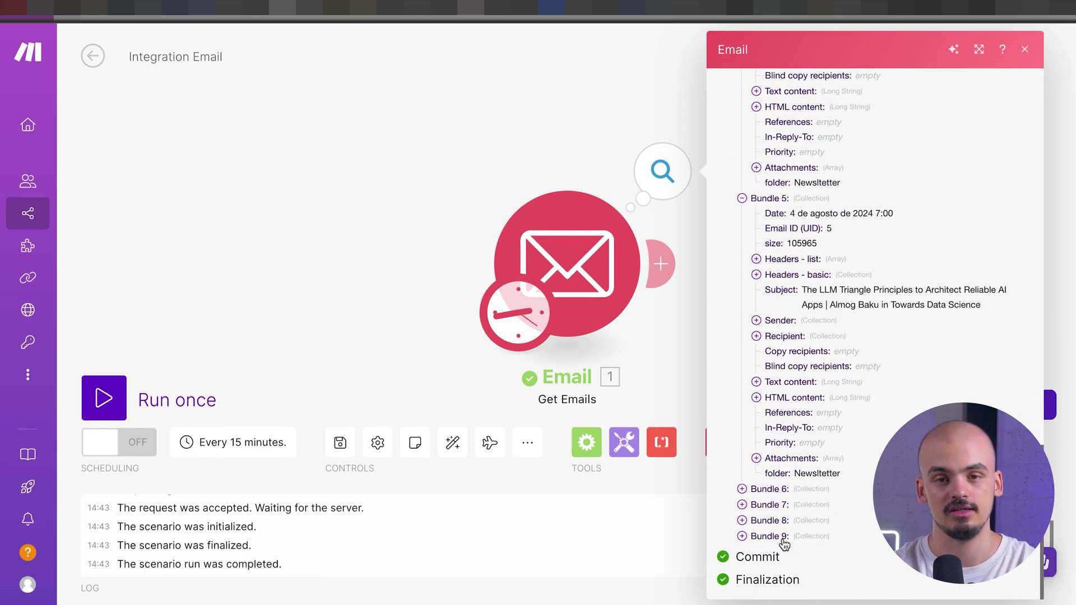
pyautogui.click(683, 345)
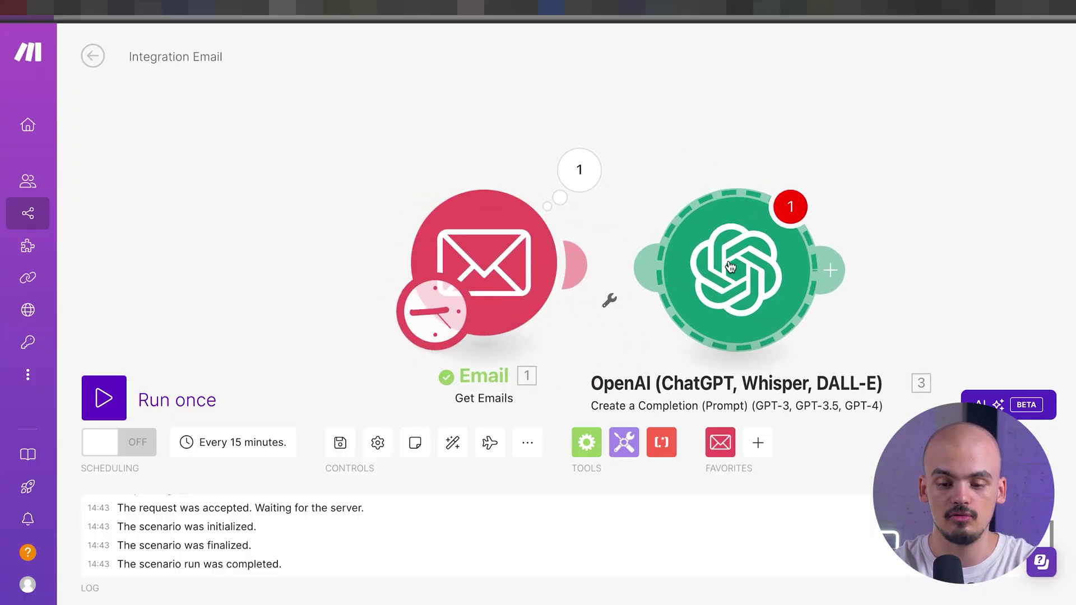
# Open the OpenAI completion module and review its connection, model and the system, user and assistant example messages.
pyautogui.moveTo(819, 124); pyautogui.dragTo(565, 121)
pyautogui.click(480, 266)
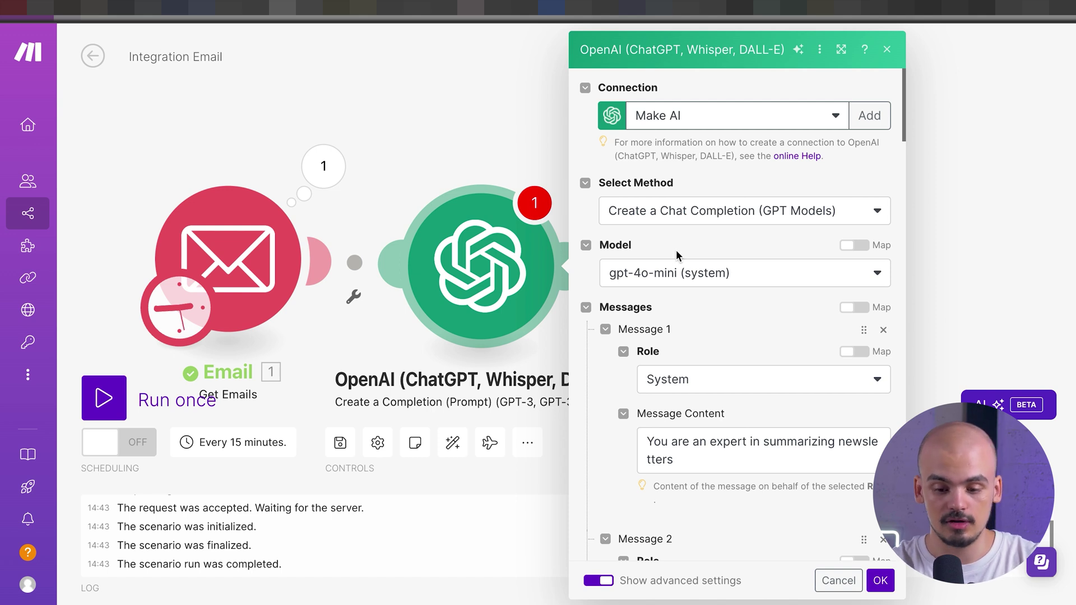
pyautogui.scroll(-3, 693, 338)
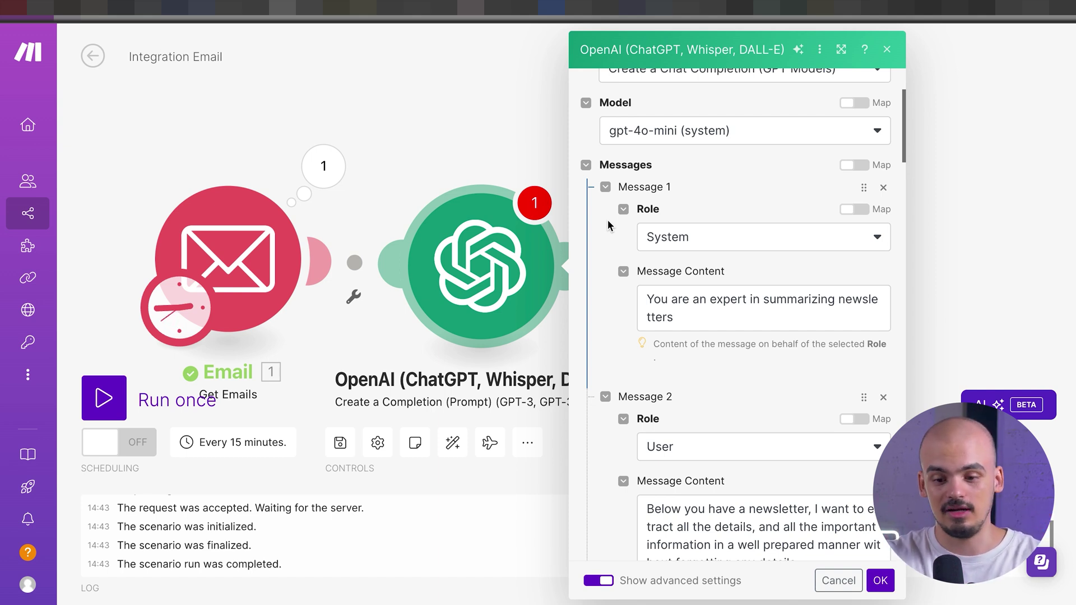
pyautogui.scroll(-3, 607, 221)
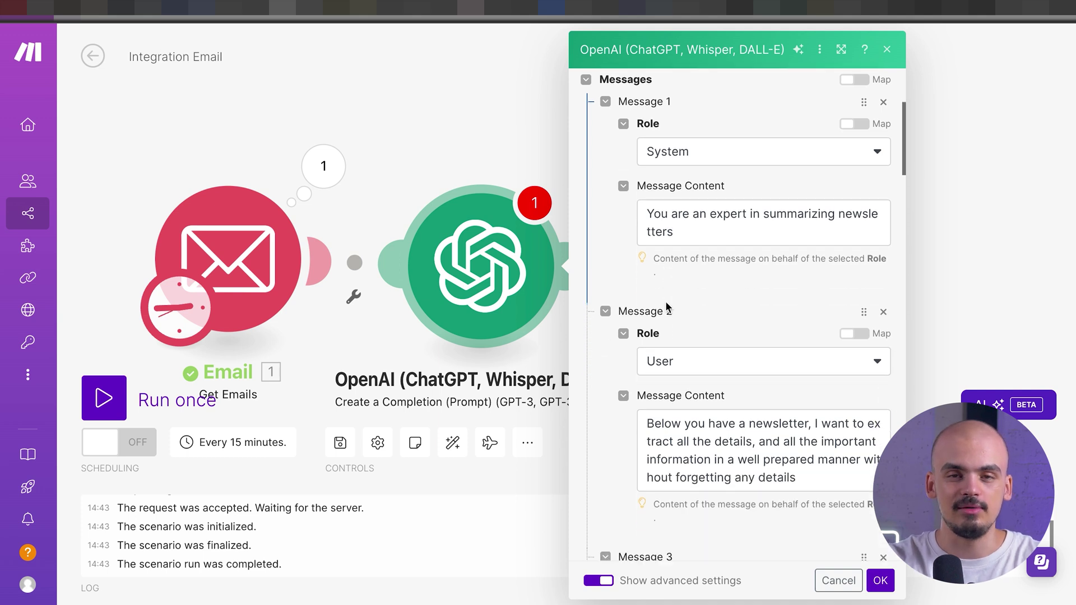
pyautogui.scroll(-5, 592, 358)
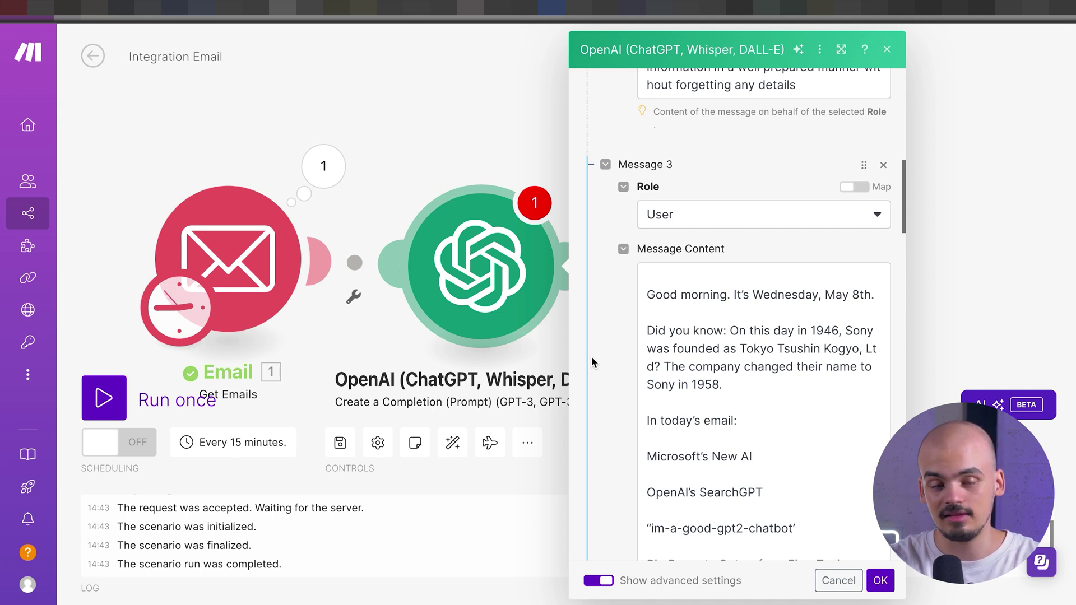
pyautogui.scroll(5, 628, 311)
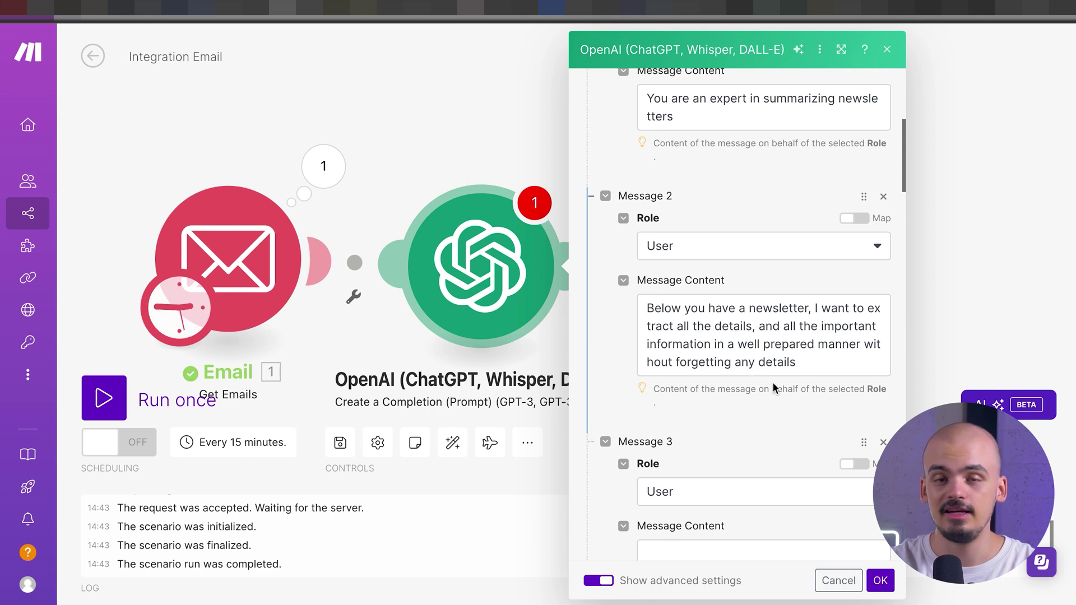
pyautogui.scroll(-2, 772, 382)
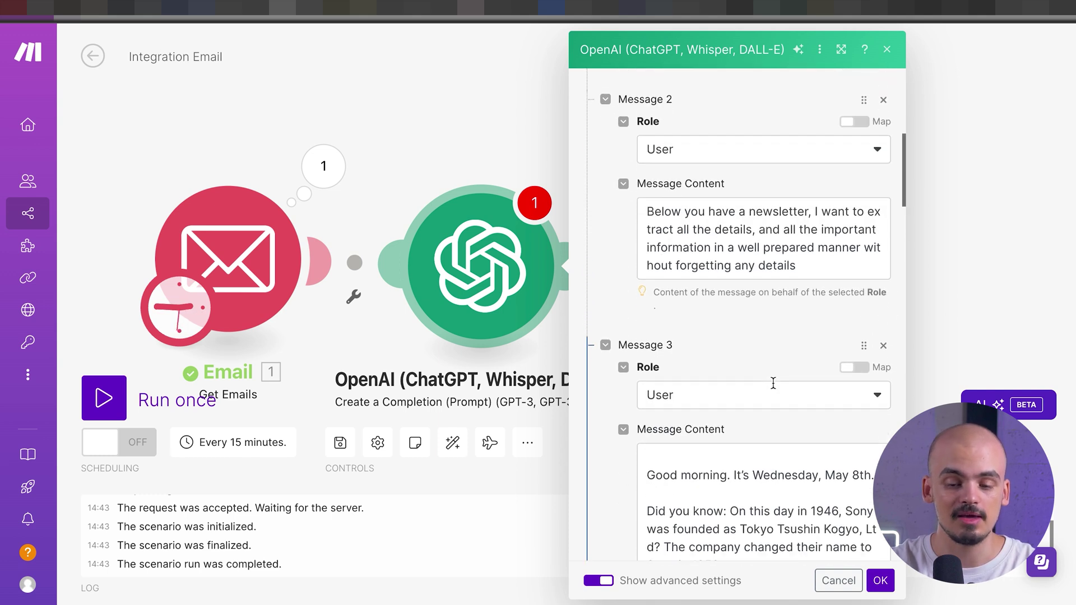
pyautogui.scroll(-2, 773, 383)
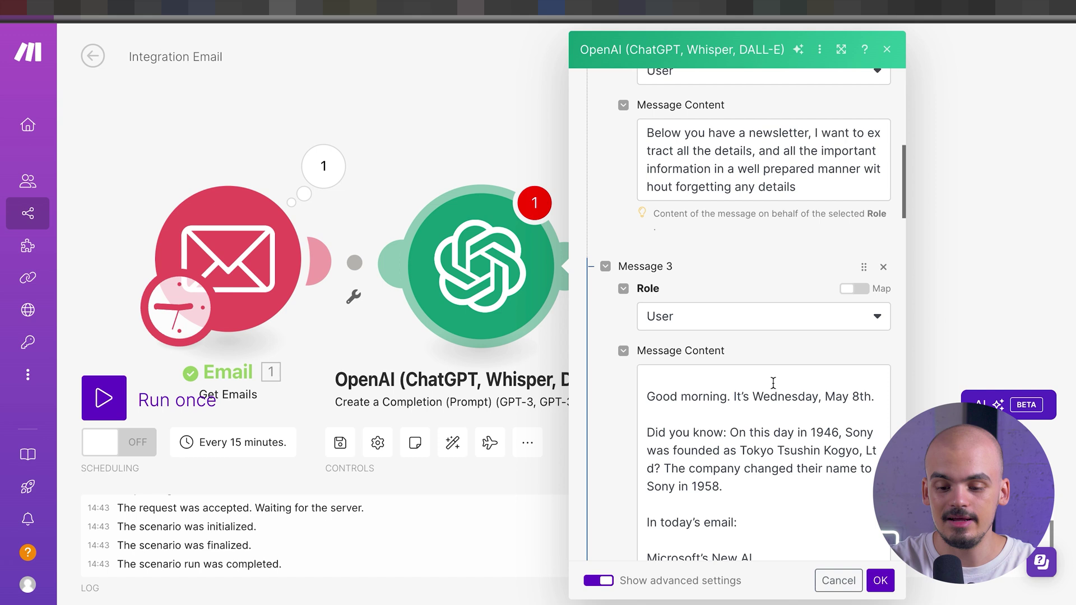
pyautogui.scroll(-3, 773, 384)
pyautogui.scroll(3, 771, 387)
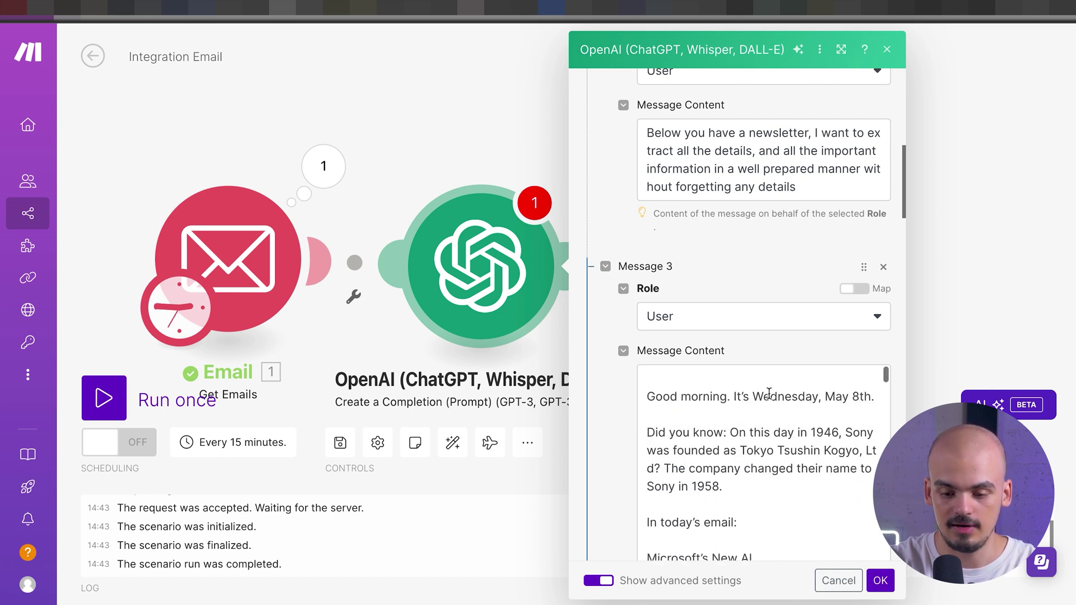
pyautogui.scroll(-8, 812, 325)
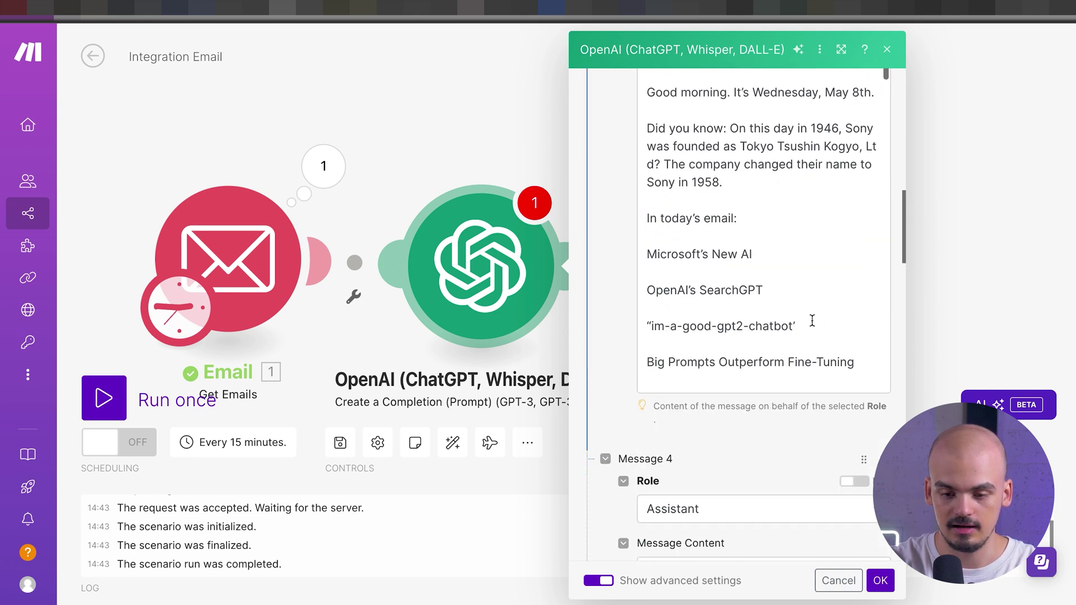
pyautogui.scroll(-6, 812, 320)
pyautogui.scroll(-1, 777, 443)
pyautogui.scroll(2, 777, 443)
pyautogui.scroll(2, 778, 443)
pyautogui.scroll(-7, 778, 443)
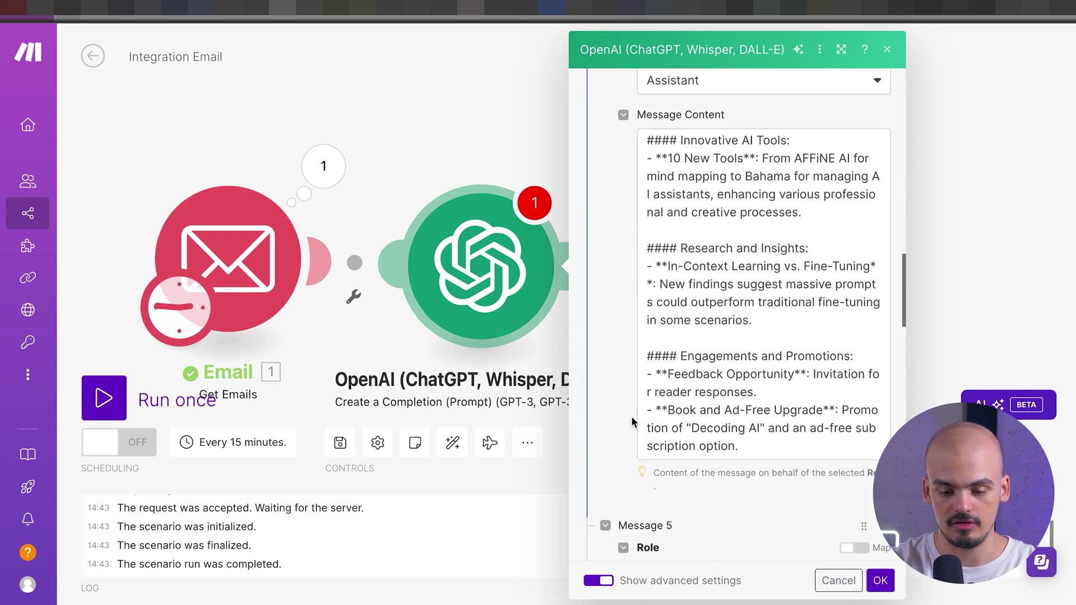
# Replace the Message 5 content in the OpenAI module with the Text content value from Get Emails.
pyautogui.scroll(-8, 632, 408)
pyautogui.scroll(2, 644, 292)
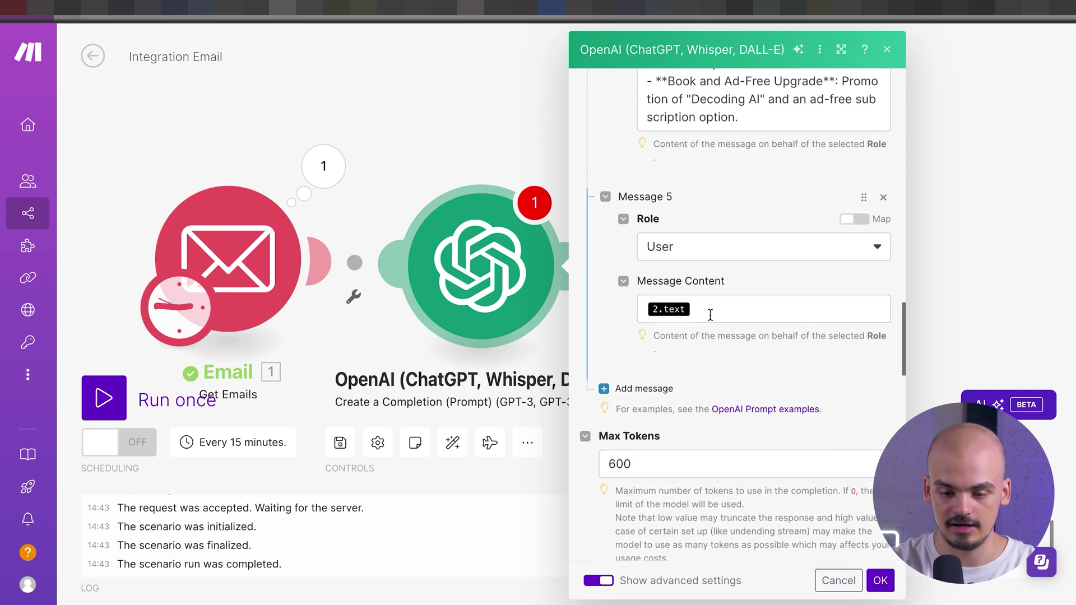
pyautogui.click(704, 306)
pyautogui.press('BackSpace')
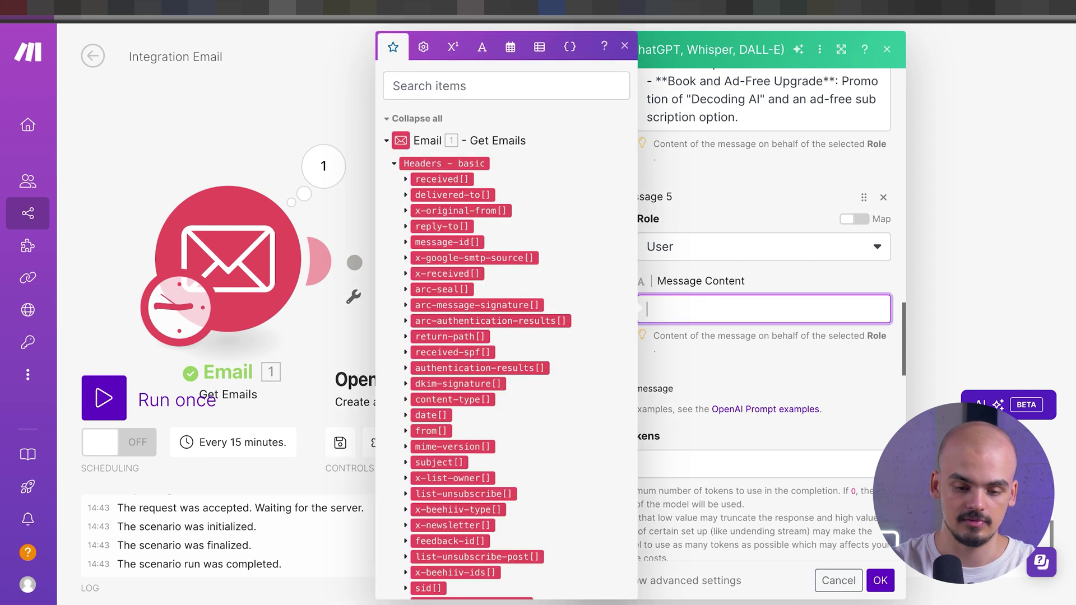
pyautogui.scroll(-6, 449, 334)
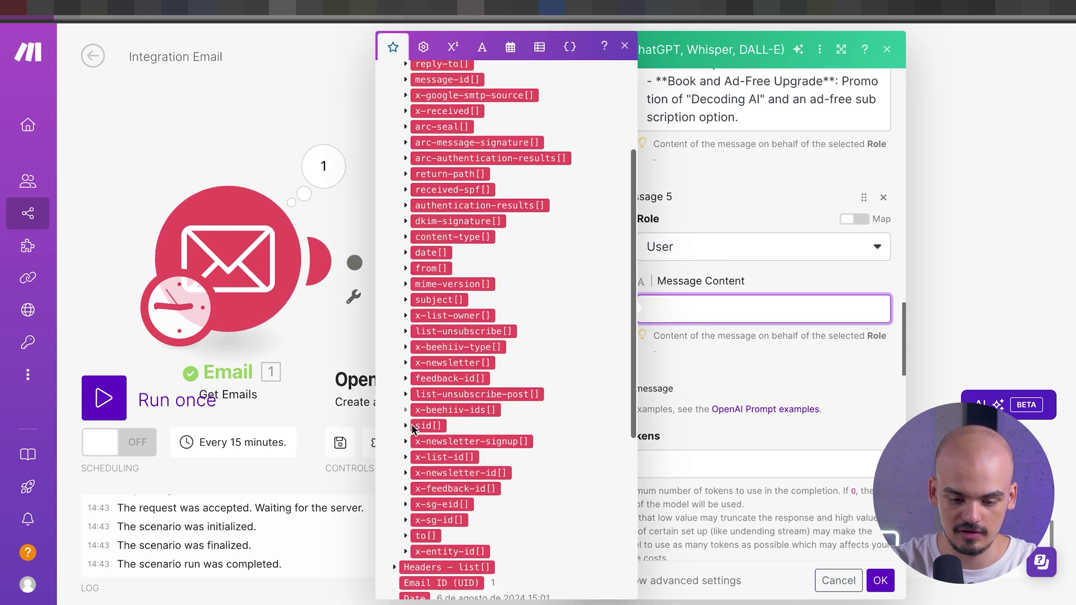
pyautogui.scroll(4, 412, 426)
pyautogui.scroll(-6, 412, 426)
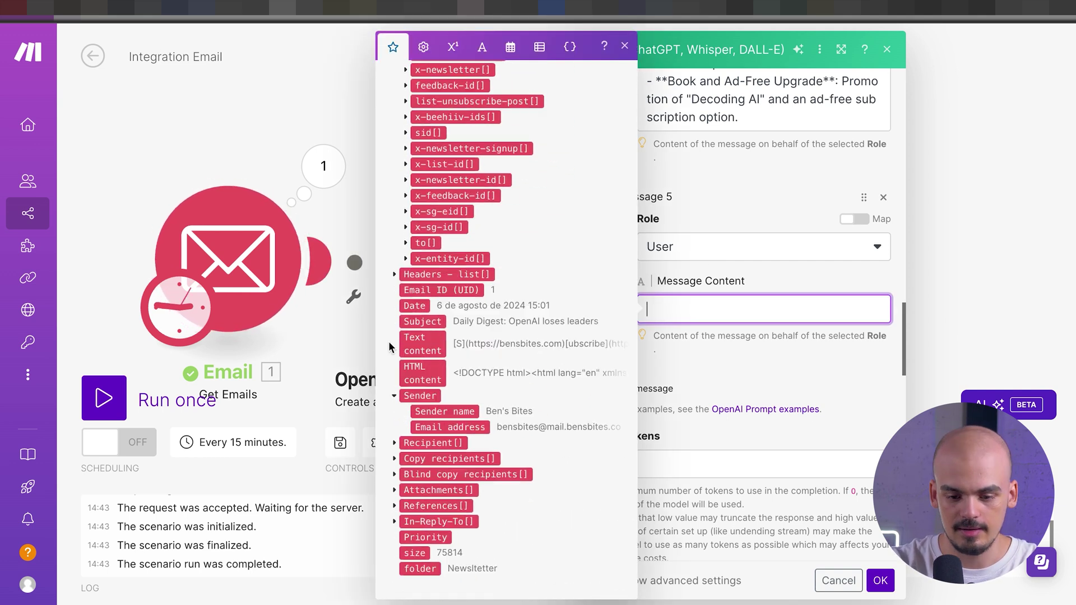
pyautogui.click(423, 344)
pyautogui.click(731, 365)
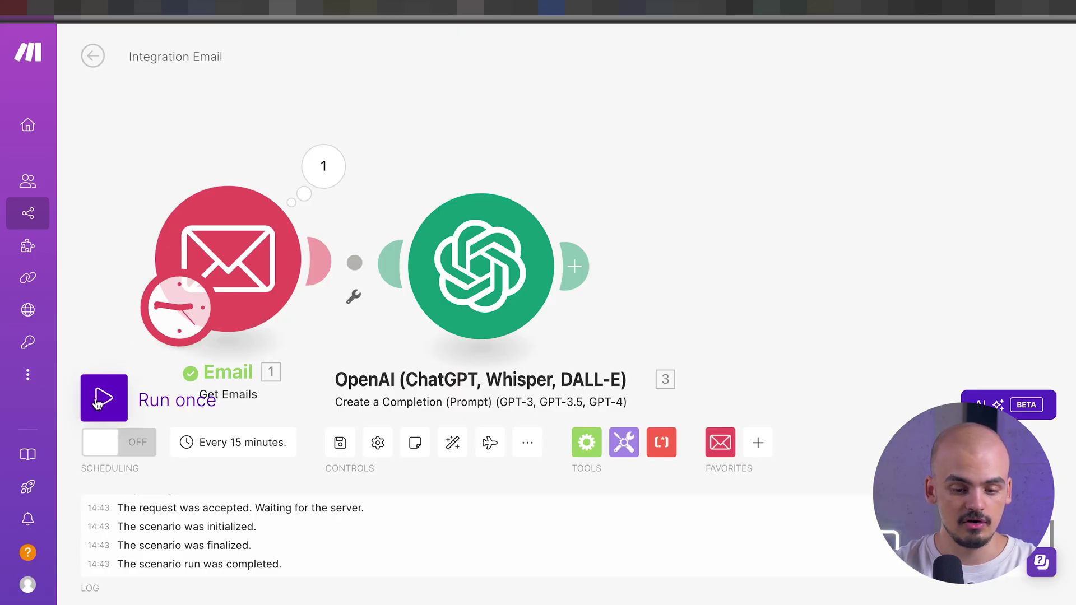
# Run the scenario once, checking the OpenAI module's operations, and stop the run after the first emails are processed.
pyautogui.click(96, 402)
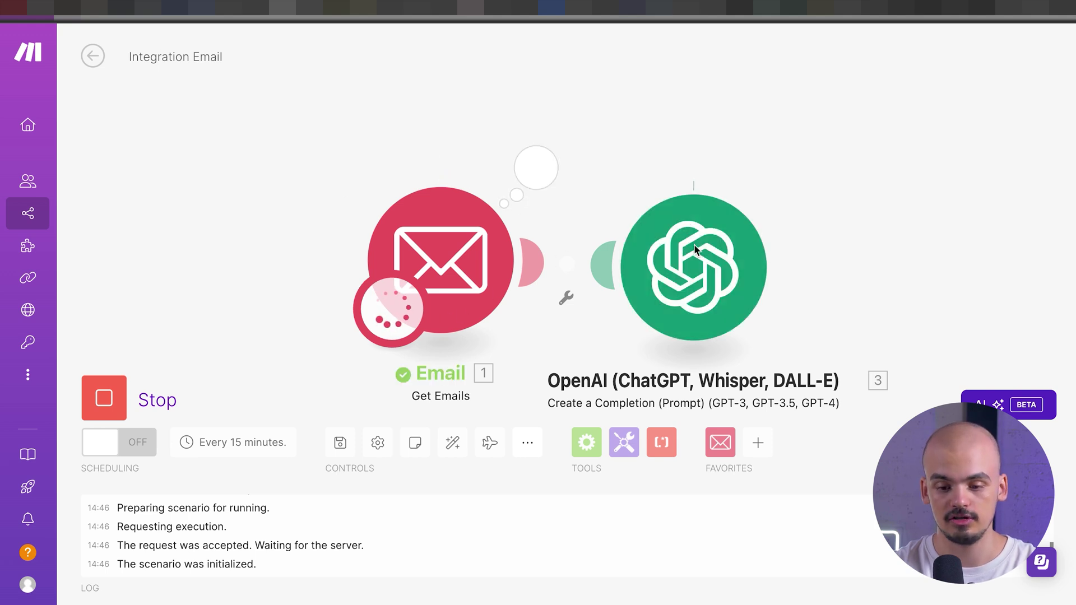
pyautogui.moveTo(758, 163); pyautogui.dragTo(587, 191)
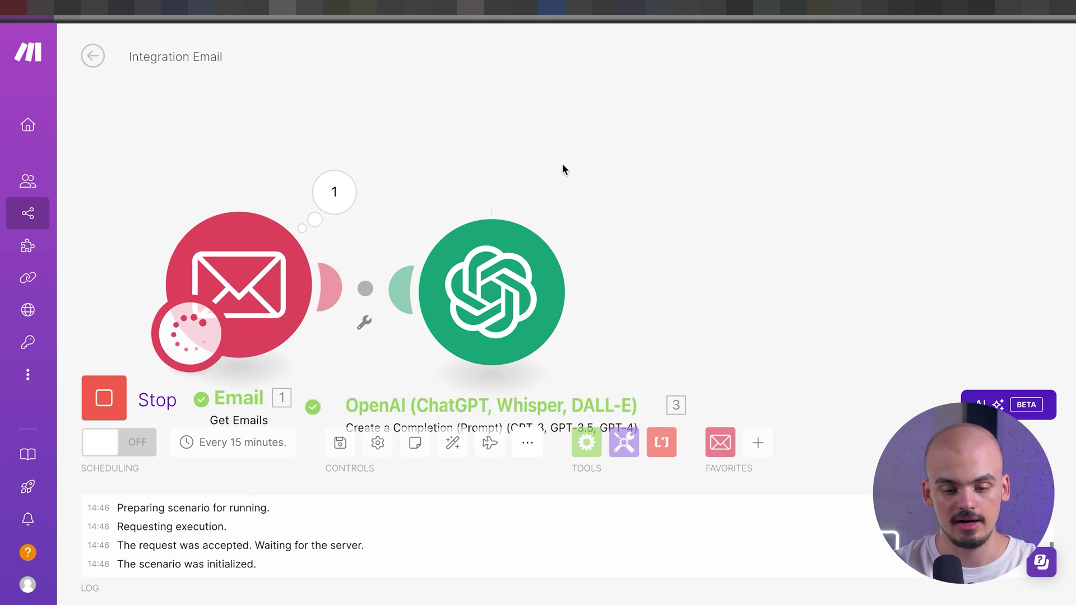
pyautogui.click(586, 199)
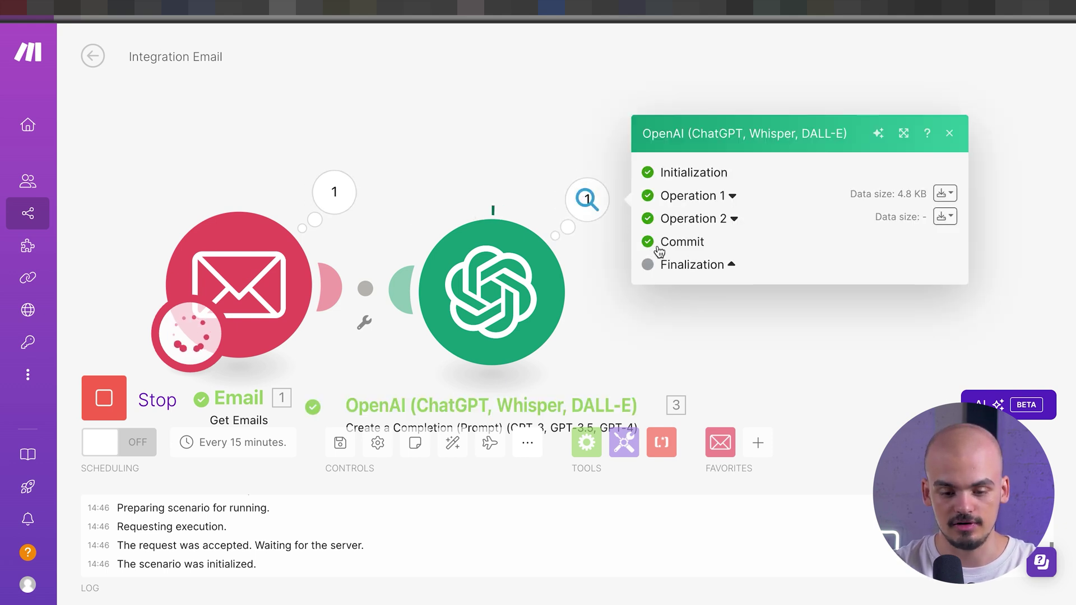
pyautogui.click(103, 397)
# Expand the Result of Operation 1 in the OpenAI output and review the generated newsletter summary.
pyautogui.click(724, 194)
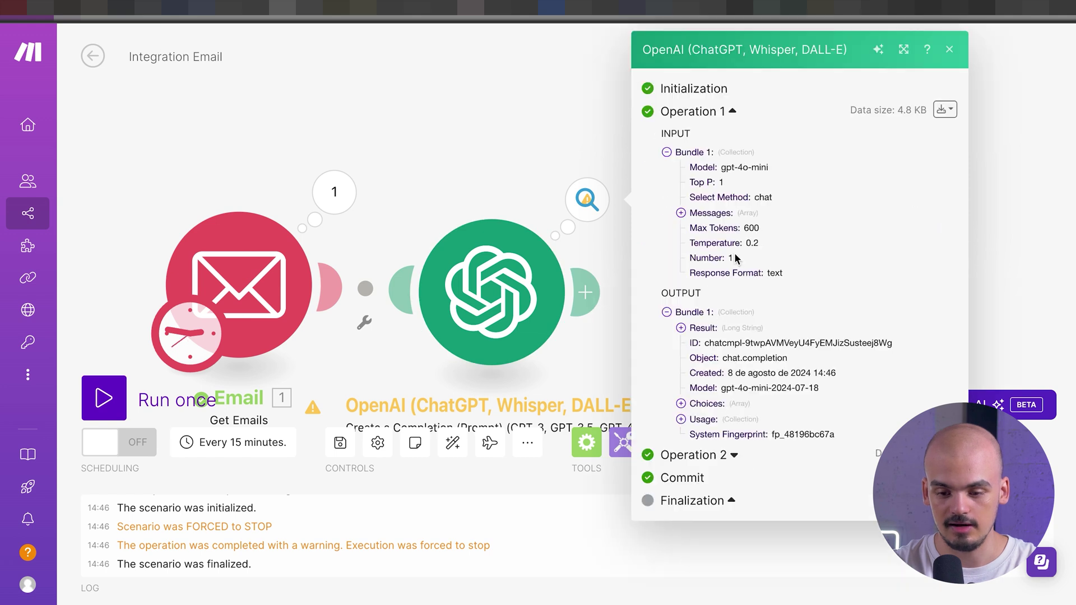
pyautogui.click(701, 329)
pyautogui.scroll(-3, 768, 387)
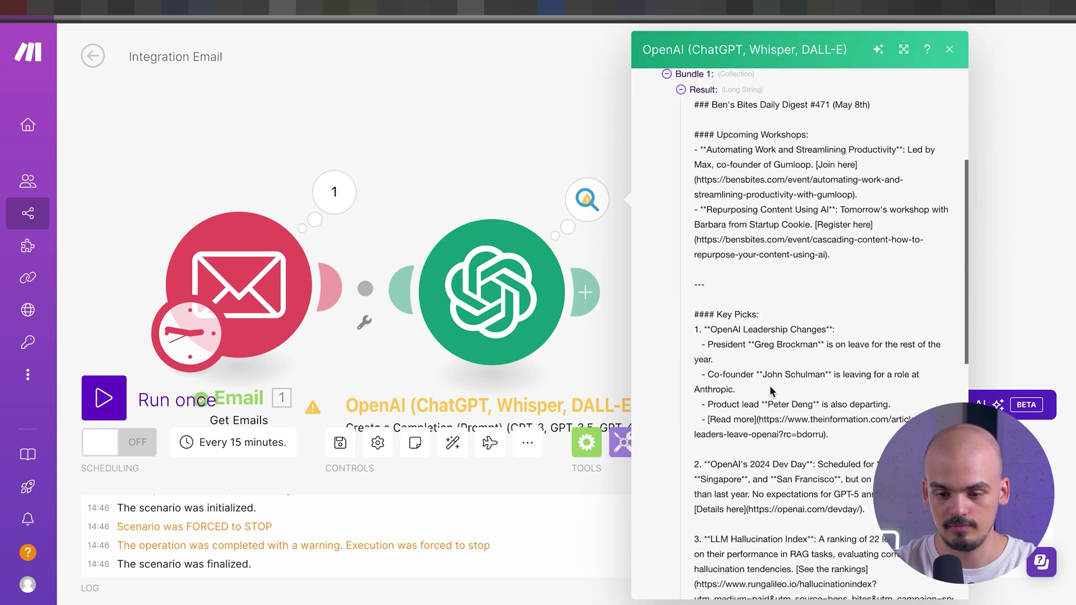
pyautogui.scroll(-10, 814, 316)
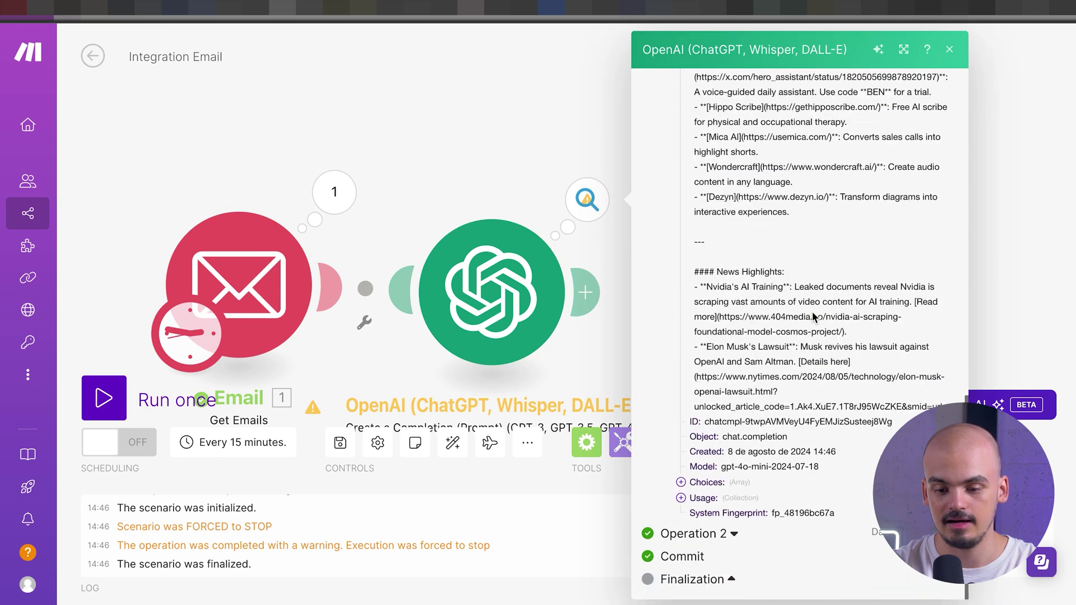
pyautogui.scroll(15, 813, 319)
pyautogui.scroll(-1, 813, 319)
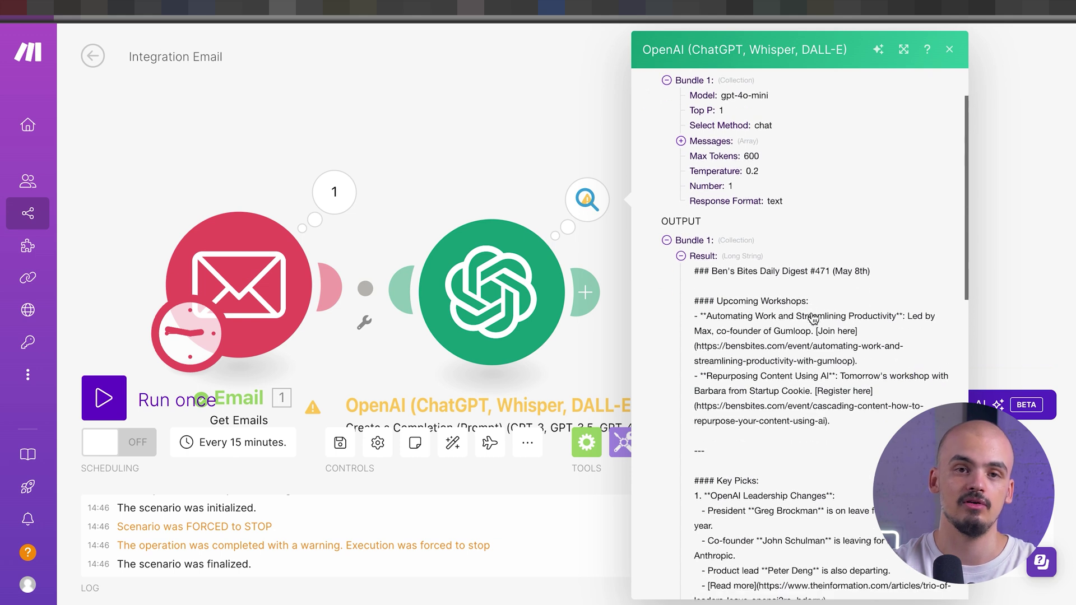
# Check the details of Operation 2 in the OpenAI module's last run and close them.
pyautogui.click(544, 176)
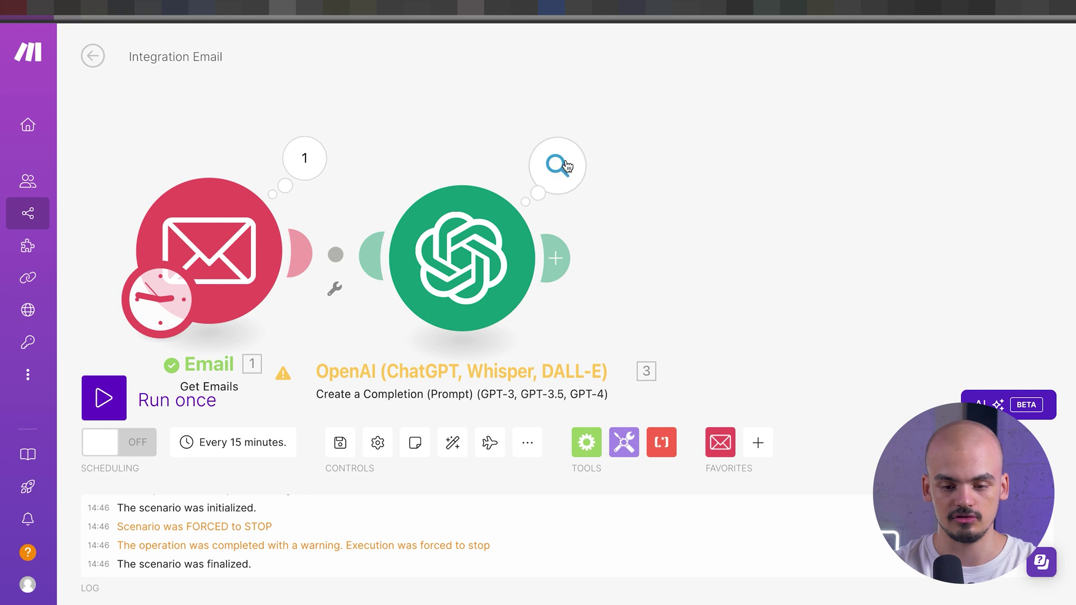
pyautogui.click(565, 166)
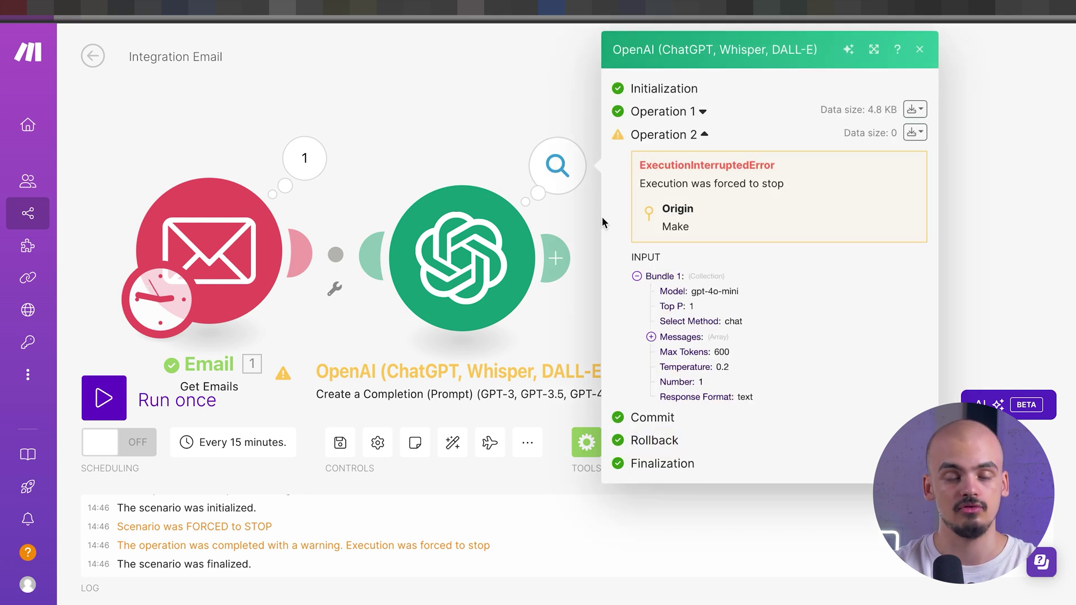
pyautogui.click(507, 140)
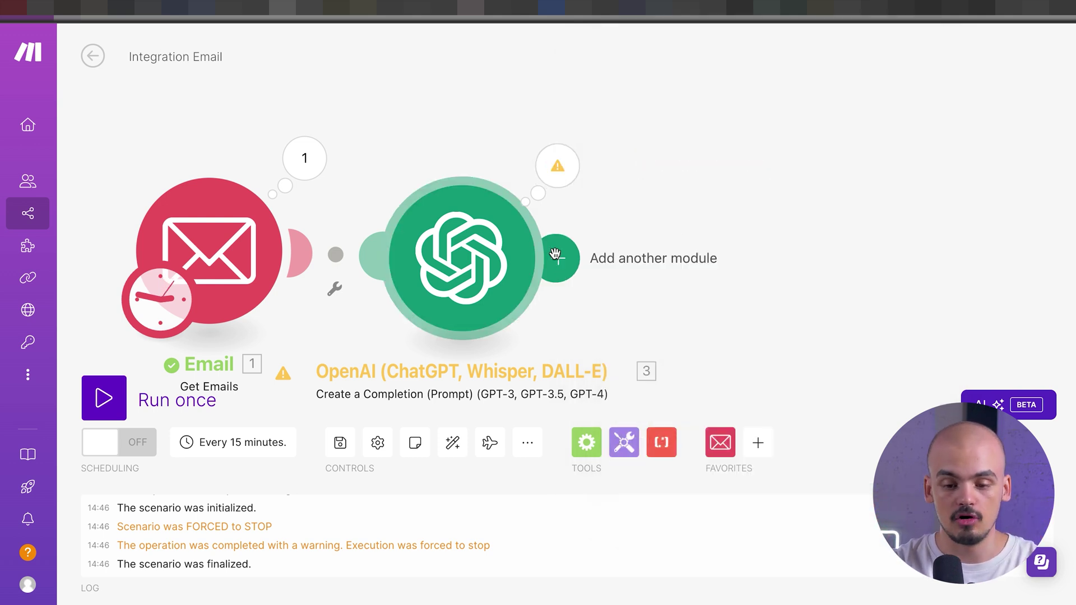
# Add a Tools Text aggregator module after the OpenAI completion module.
pyautogui.click(555, 258)
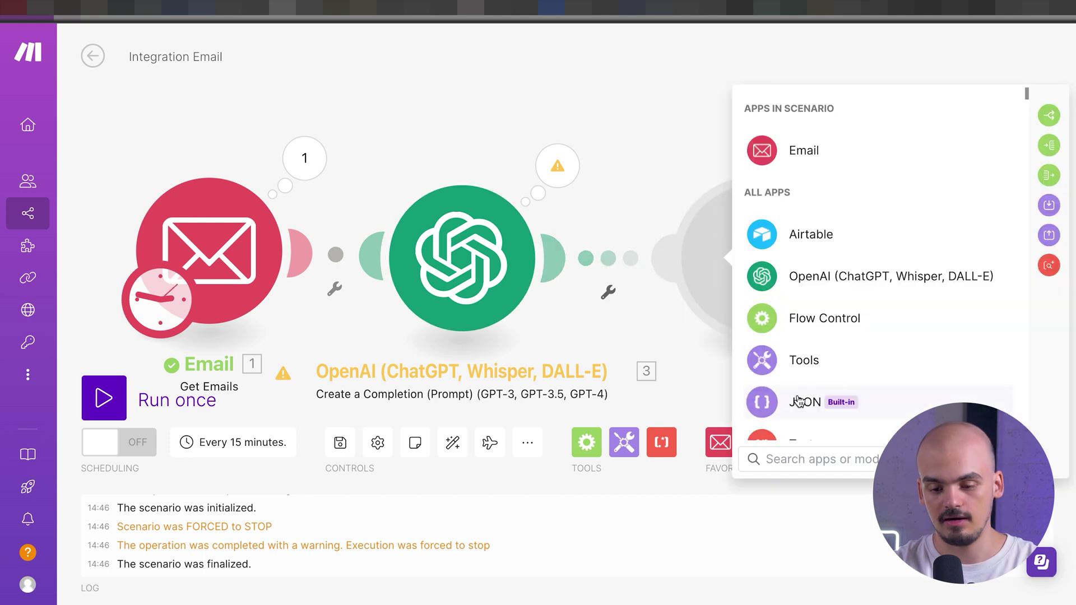
pyautogui.click(833, 365)
pyautogui.scroll(-3, 835, 369)
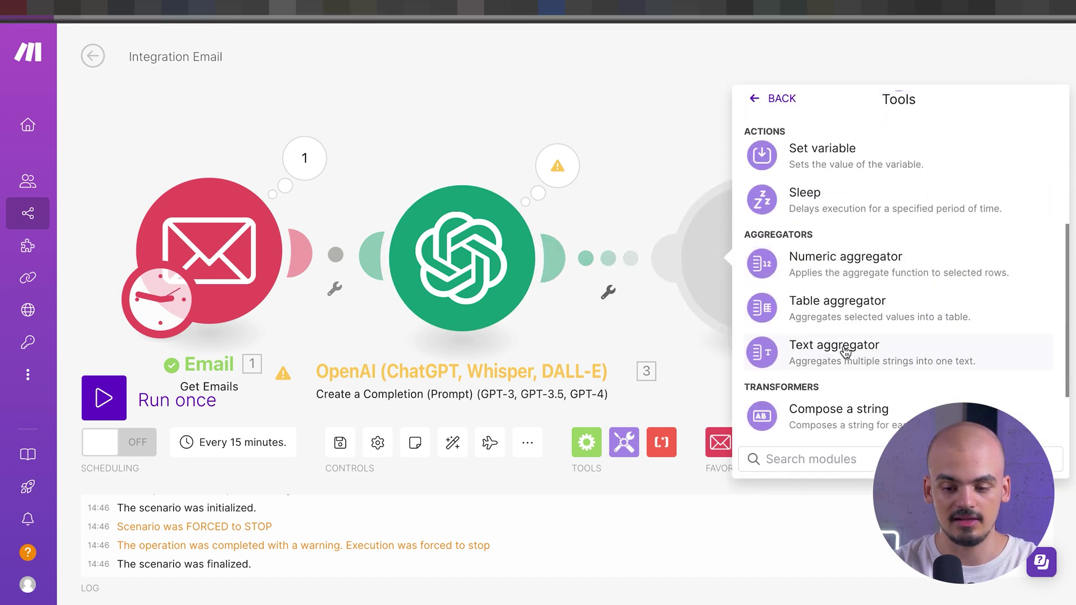
pyautogui.click(835, 366)
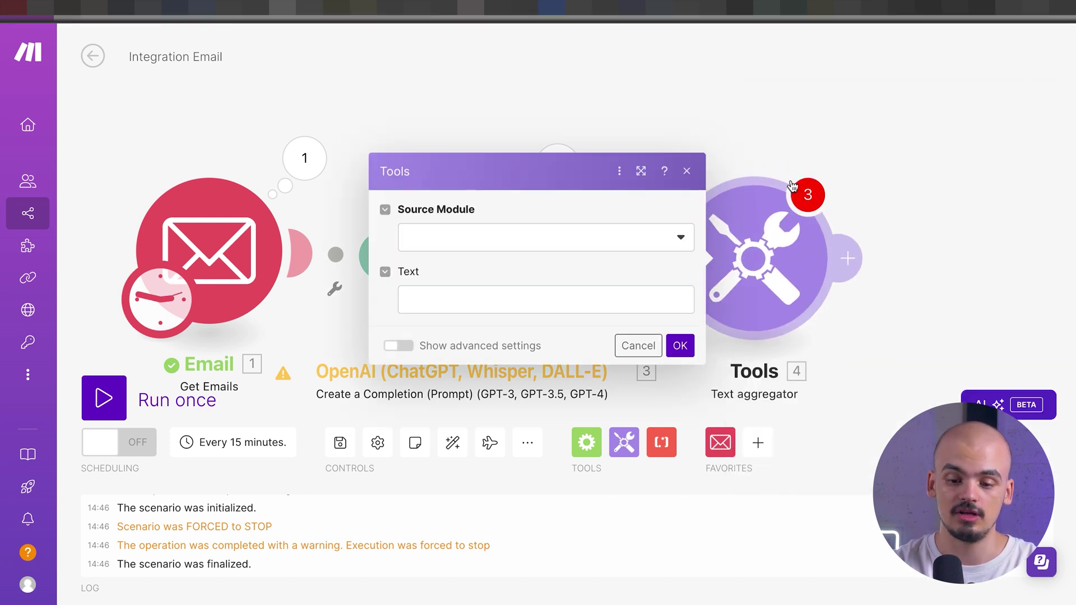
# Set the text aggregator's source module to Email - Get Emails [1] and map its text to the OpenAI Result.
pyautogui.click(592, 237)
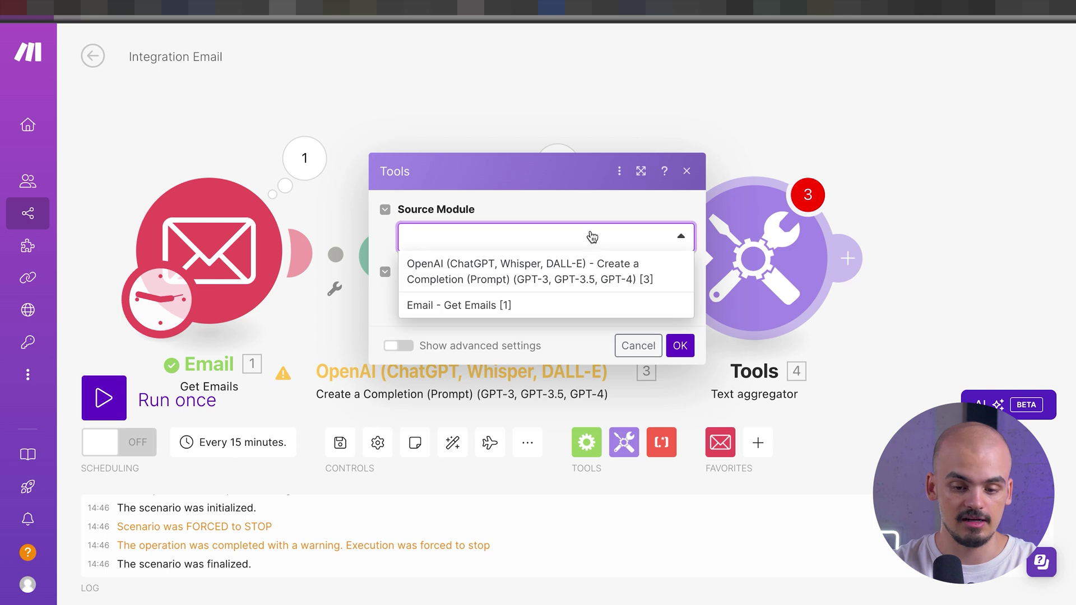
pyautogui.click(455, 306)
pyautogui.click(473, 297)
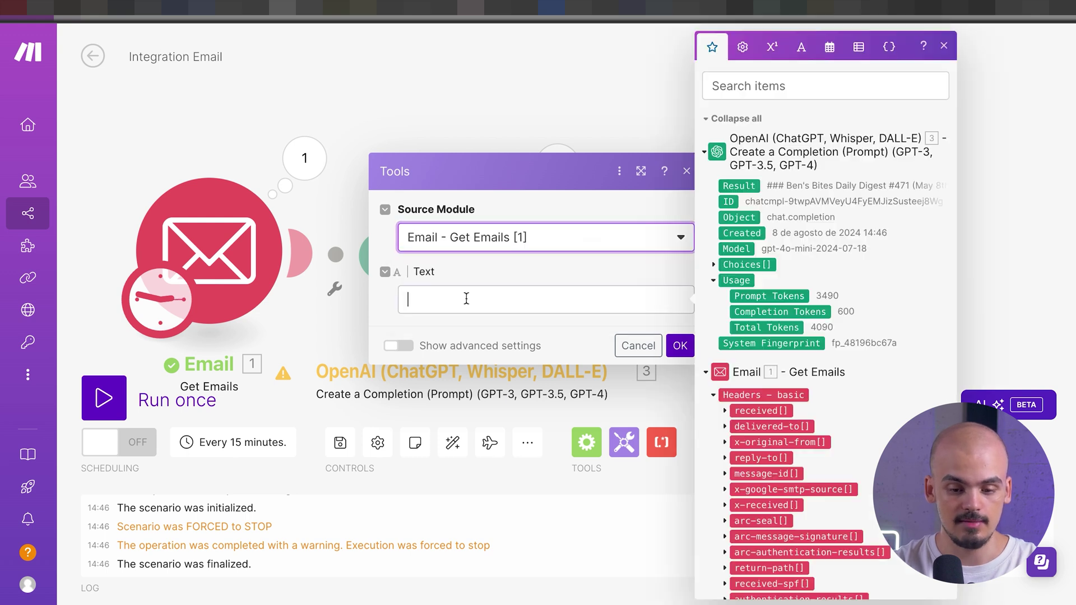
pyautogui.click(748, 186)
pyautogui.click(391, 295)
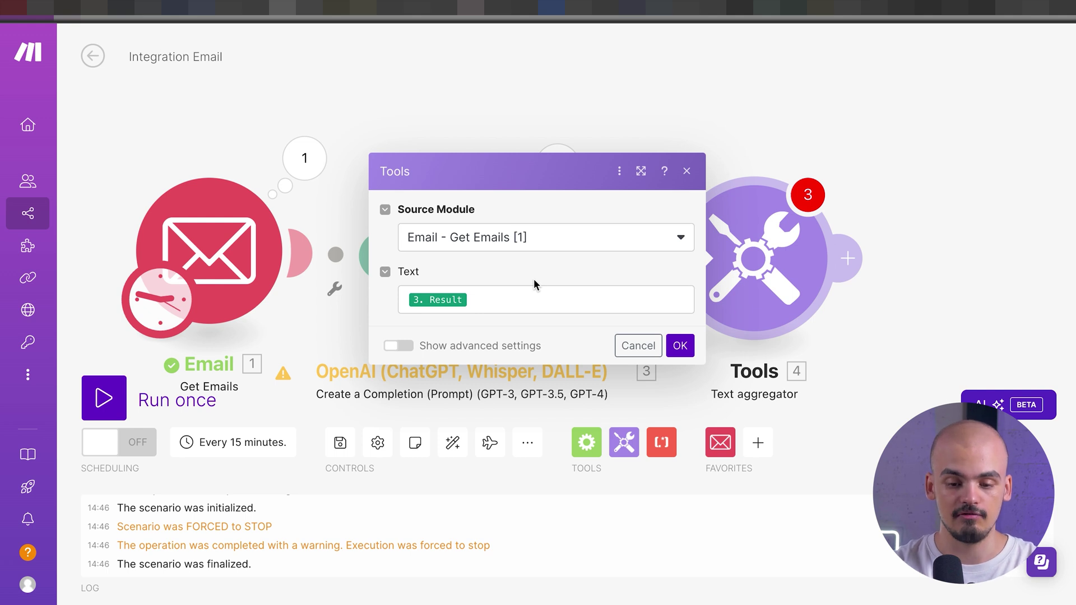
# Add a blank line and a row of dashes below the Result in the aggregator's text, and save the module.
pyautogui.click(492, 295)
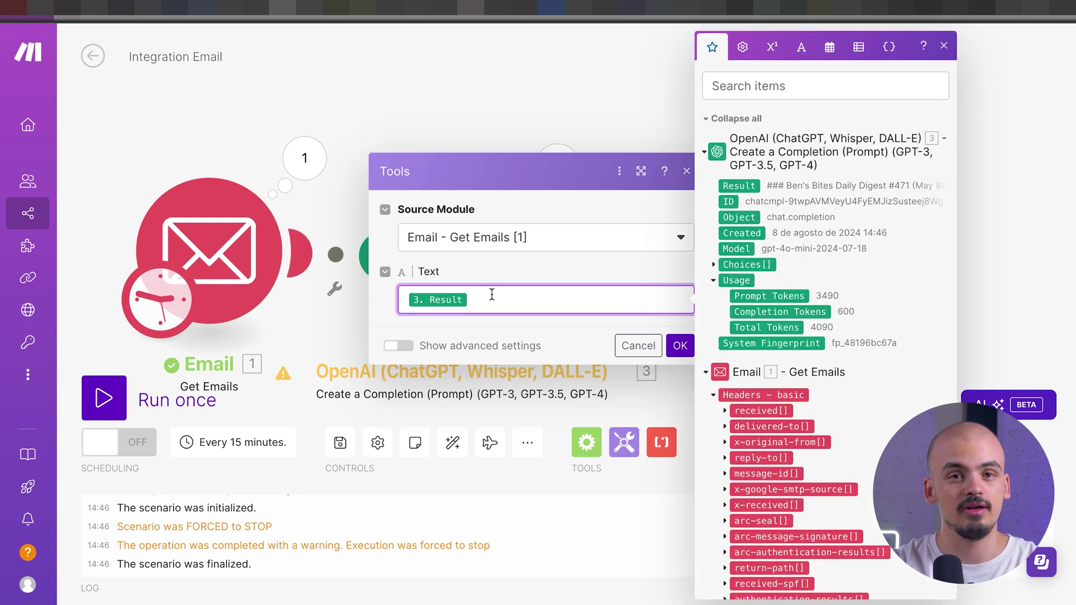
pyautogui.press('Return')
pyautogui.press('Return')
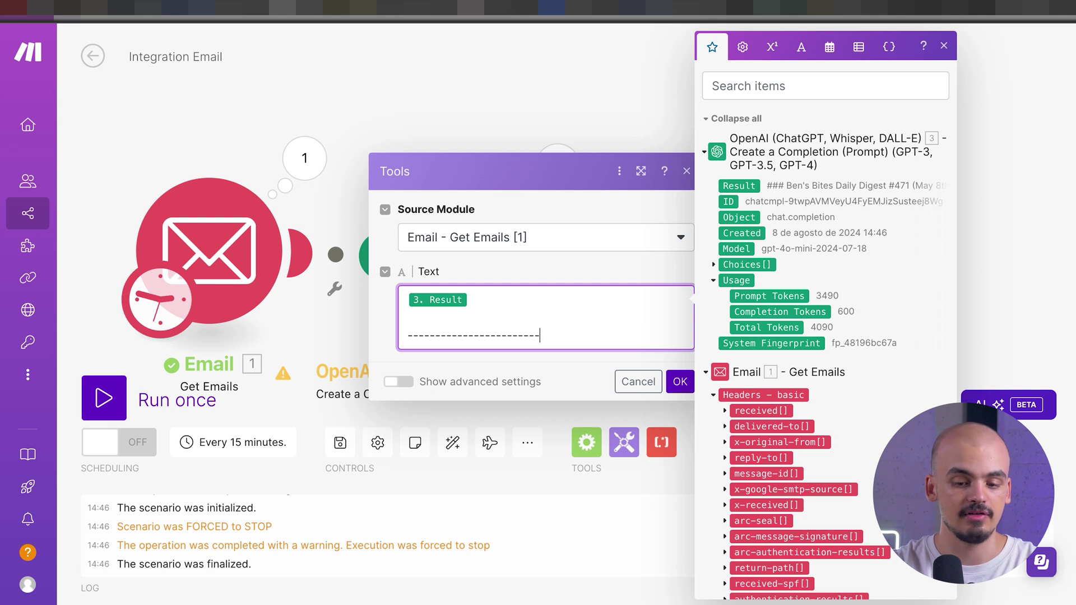
pyautogui.click(384, 298)
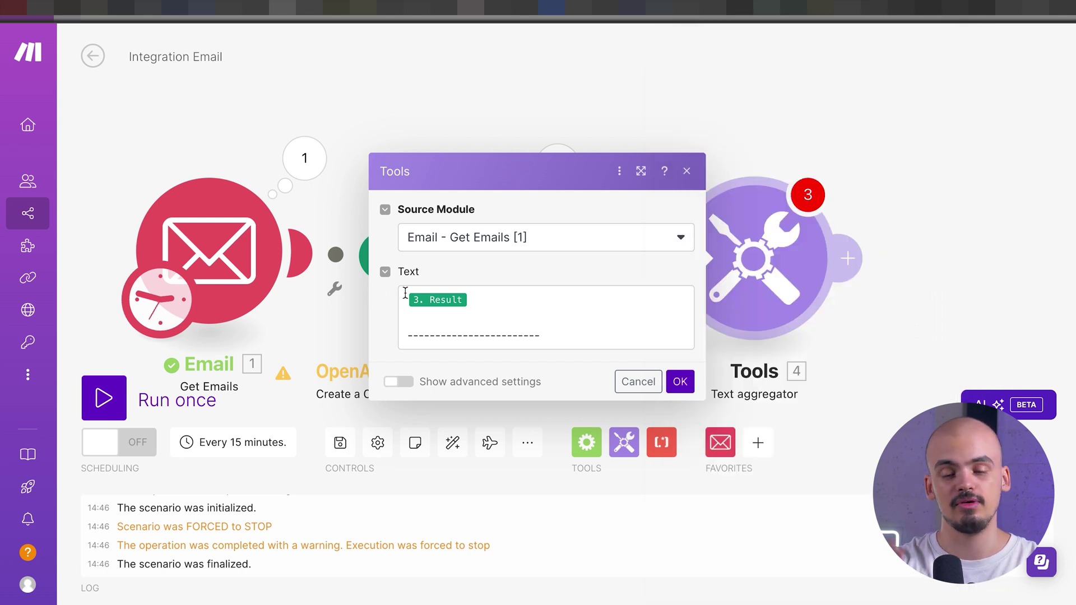
pyautogui.click(681, 386)
# Set the maximum number of results in the Get Emails module to 2 and save it.
pyautogui.click(208, 252)
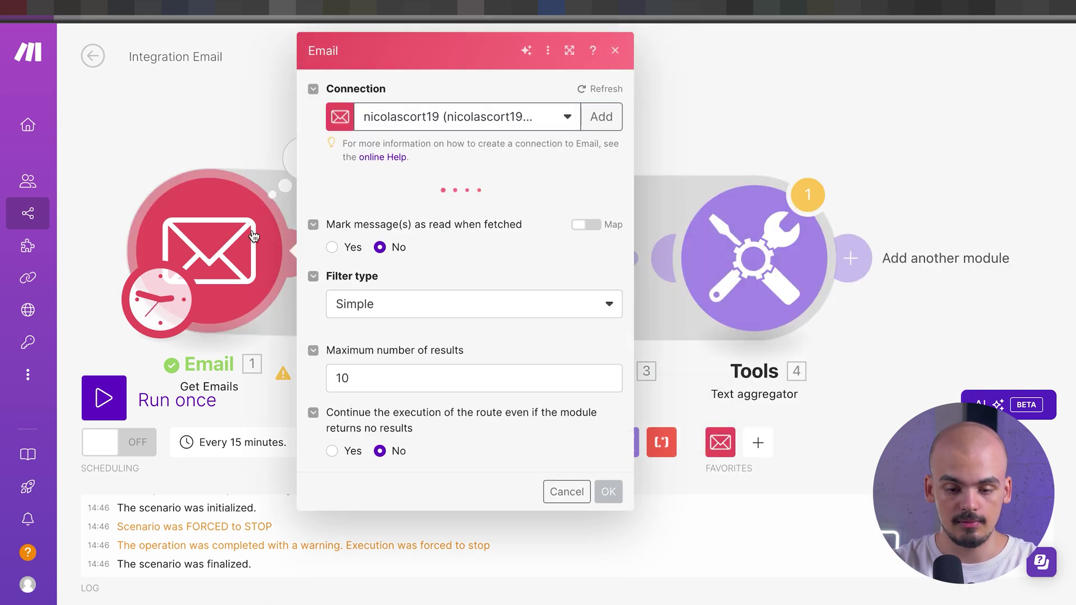
pyautogui.scroll(-5, 466, 309)
pyautogui.click(359, 477)
pyautogui.press('BackSpace')
pyautogui.press('BackSpace')
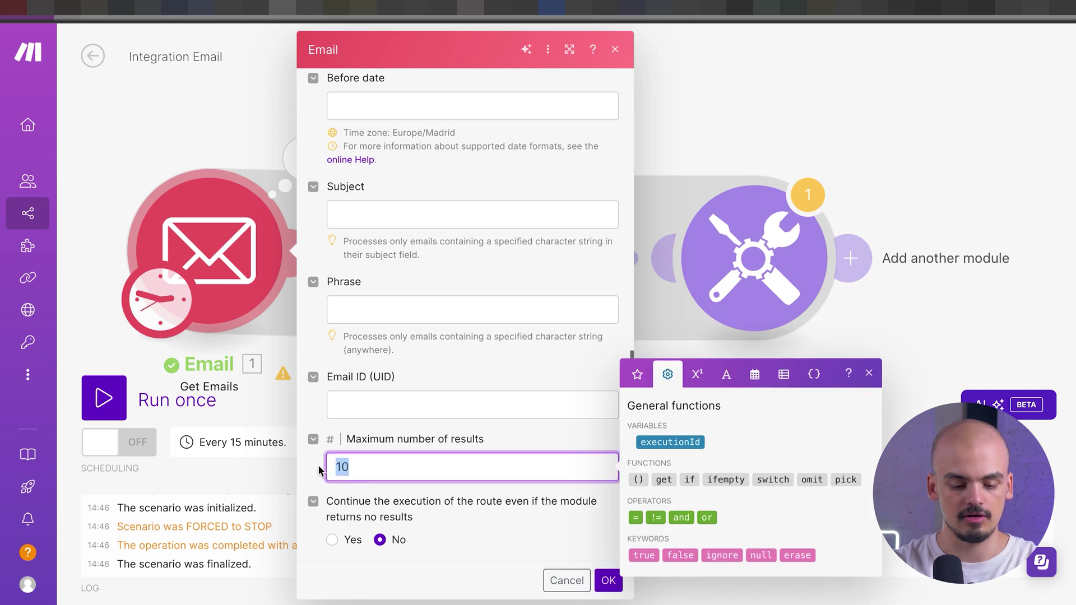
pyautogui.write('2')
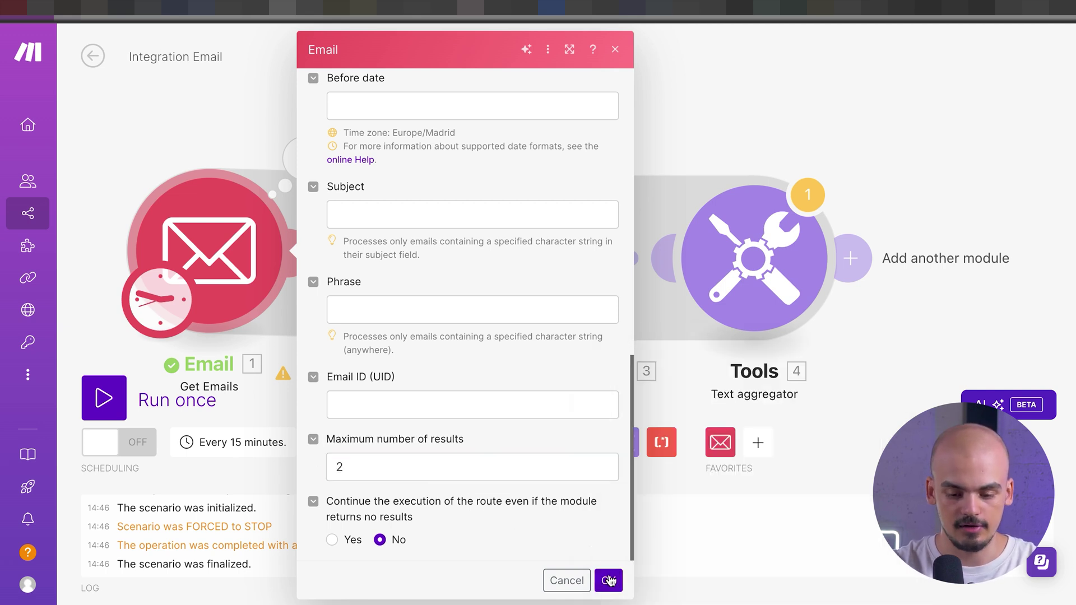
pyautogui.click(608, 580)
# Run the scenario once despite the transformer warning and inspect the email bundles output by Get Emails.
pyautogui.click(104, 399)
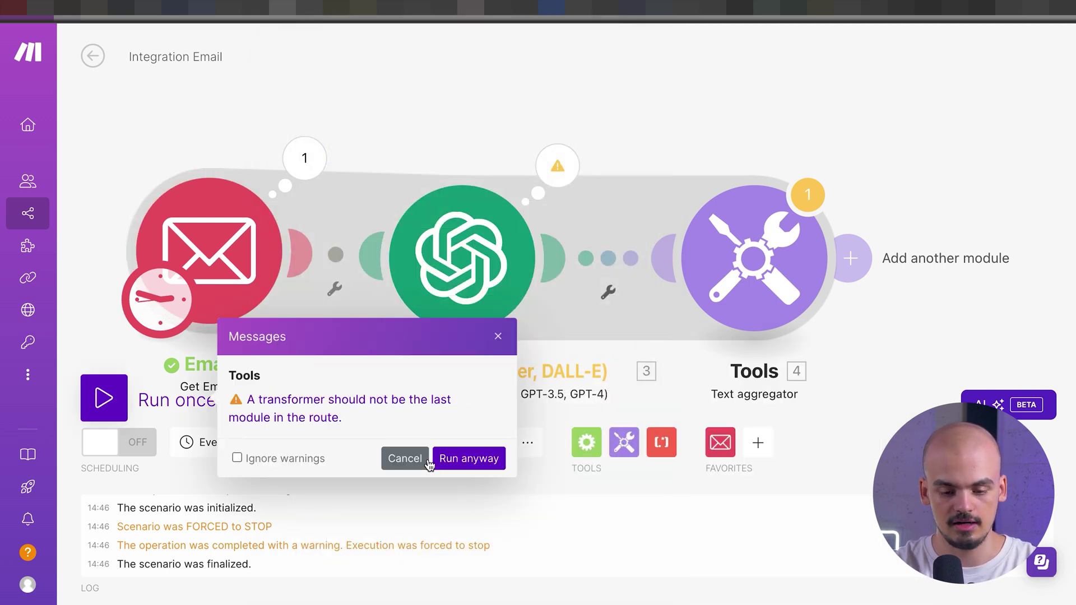
pyautogui.click(478, 459)
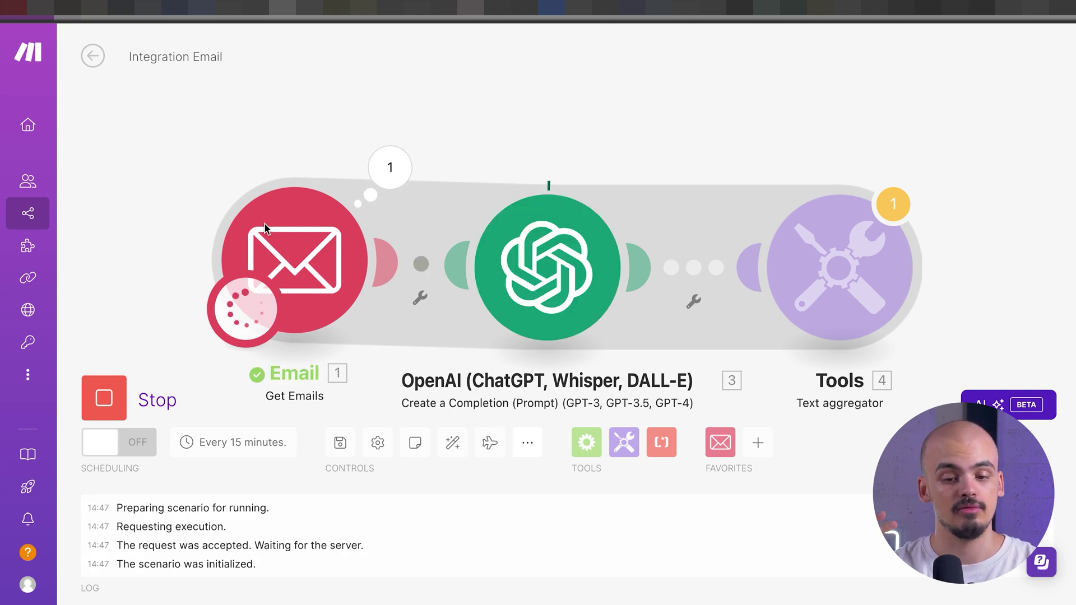
pyautogui.click(390, 167)
pyautogui.scroll(-4, 566, 200)
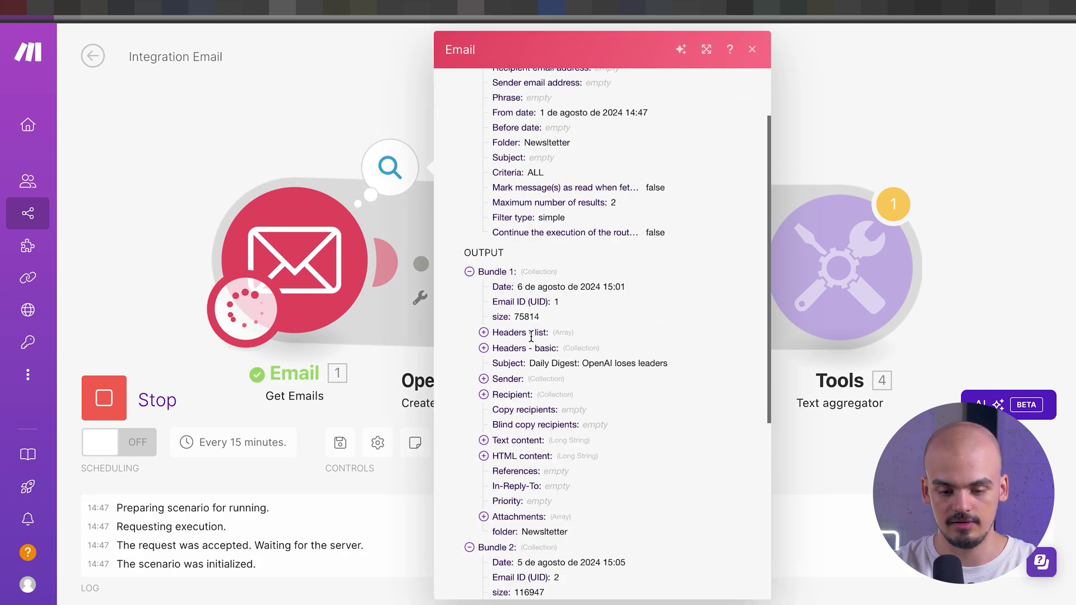
pyautogui.scroll(-3, 487, 348)
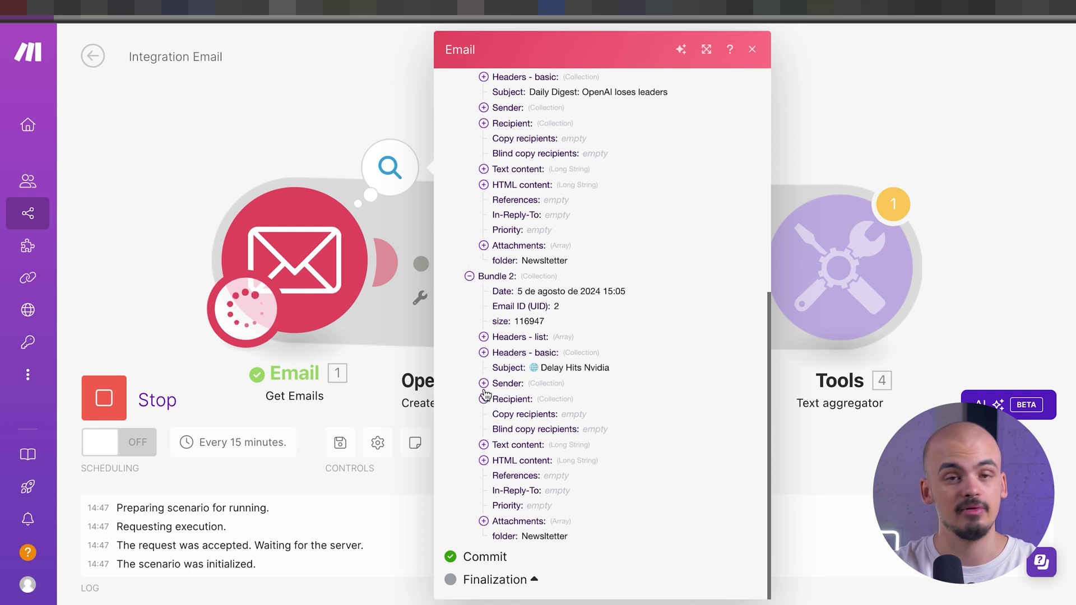
pyautogui.click(241, 127)
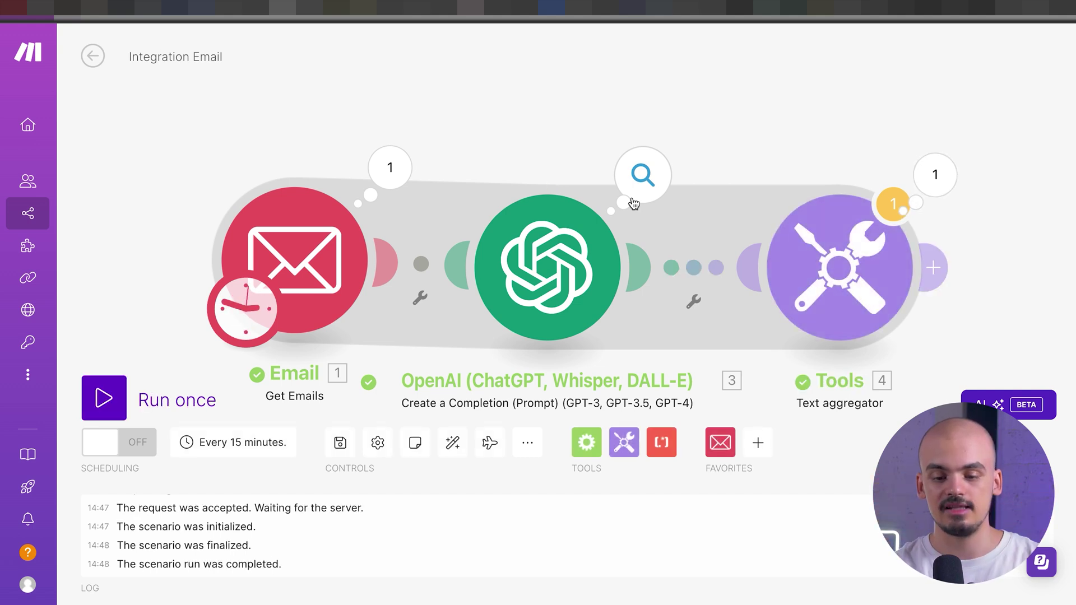
# Expand the text aggregator's output and read through the combined newsletter summaries and their separator.
pyautogui.moveTo(781, 175); pyautogui.dragTo(619, 160)
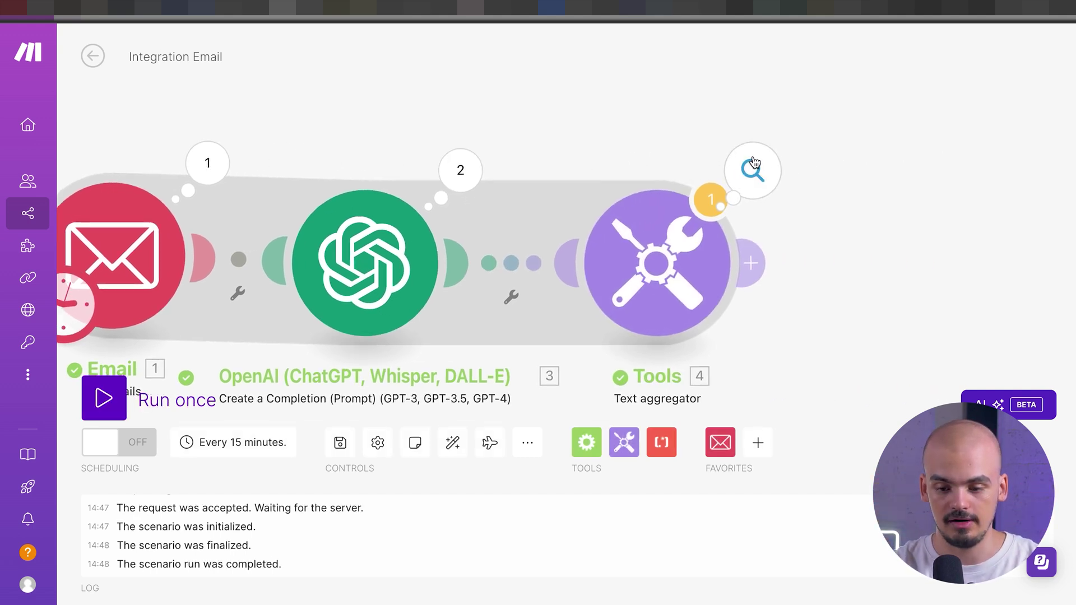
pyautogui.click(753, 170)
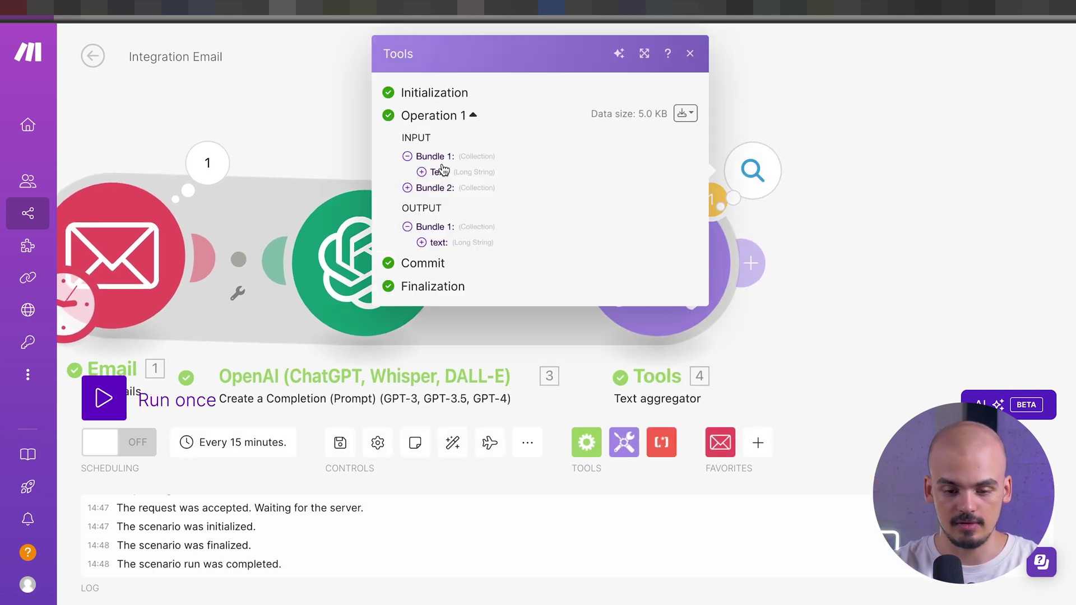
pyautogui.click(434, 243)
pyautogui.scroll(-12, 498, 296)
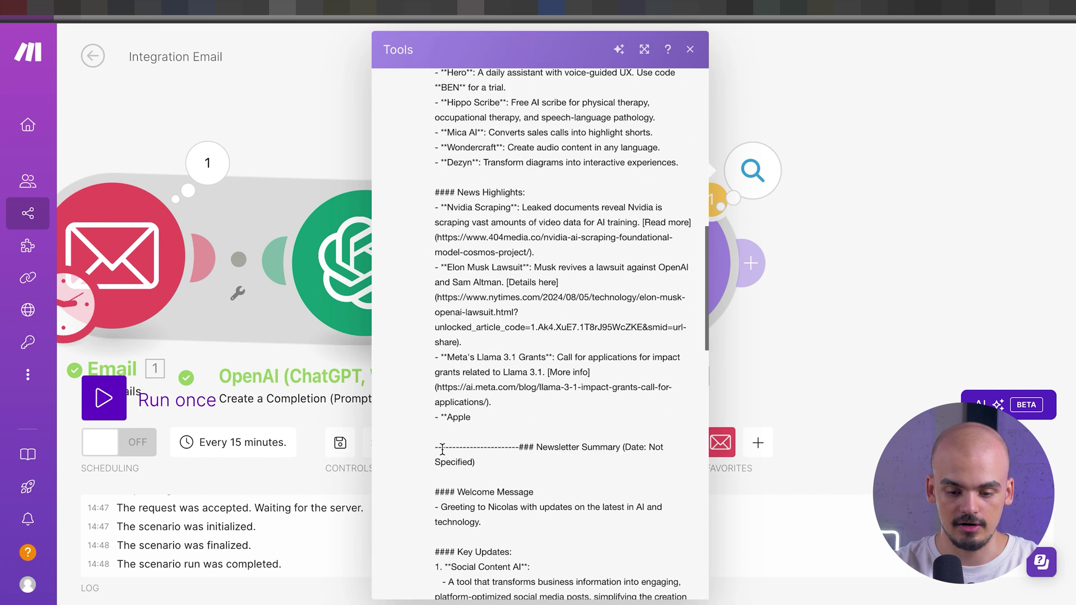
pyautogui.scroll(-3, 527, 465)
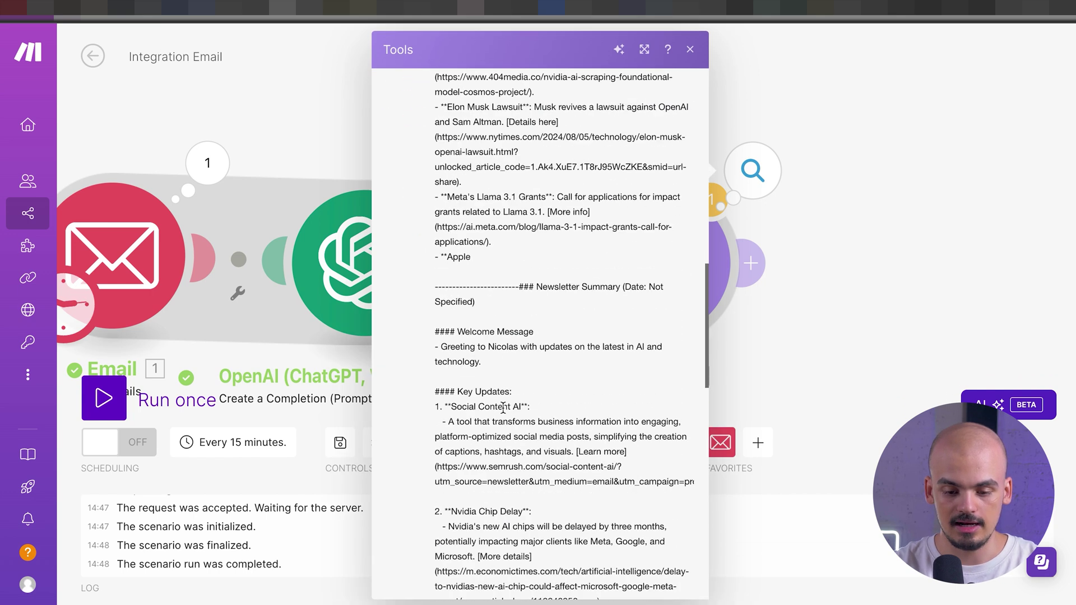
pyautogui.scroll(-15, 502, 413)
pyautogui.click(846, 327)
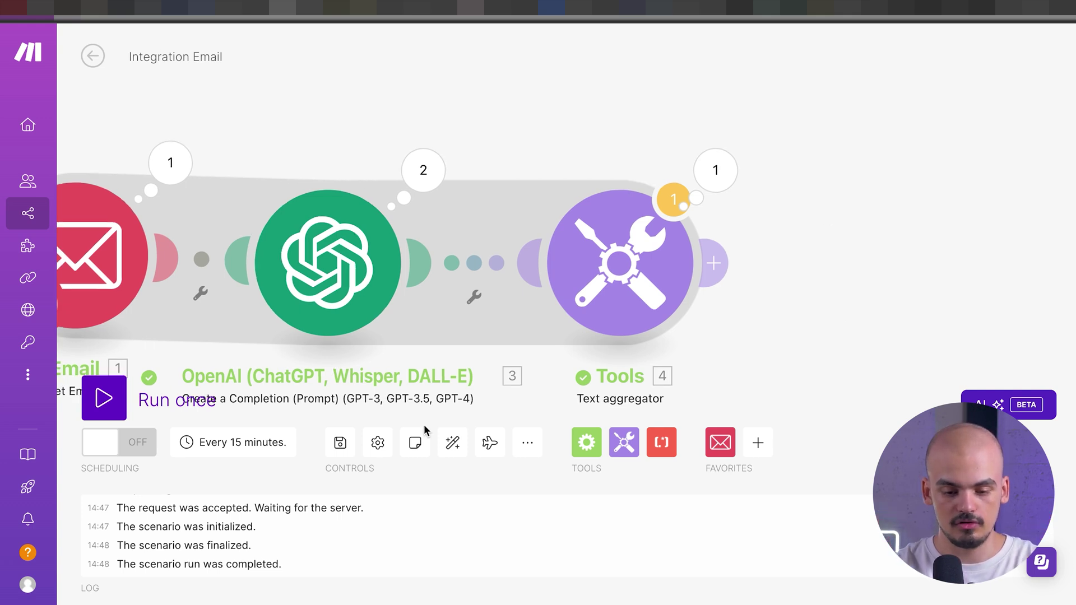
# Auto-align the scenario, paste the copied OpenAI completion module and connect it after the text aggregator.
pyautogui.click(451, 443)
pyautogui.moveTo(937, 313); pyautogui.dragTo(532, 350)
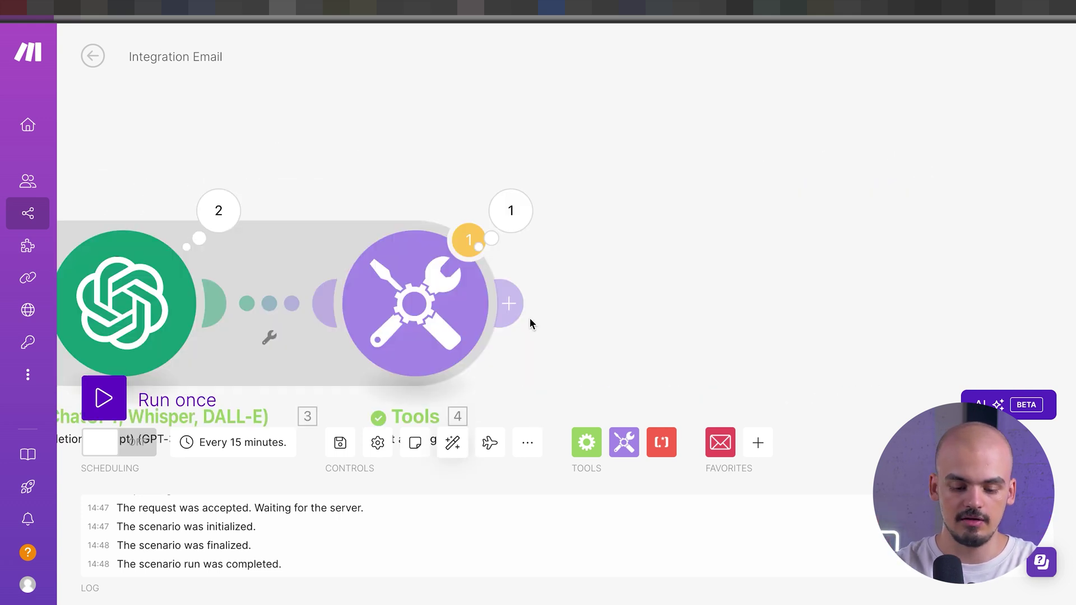
pyautogui.hotkey('ctrl', 'v')
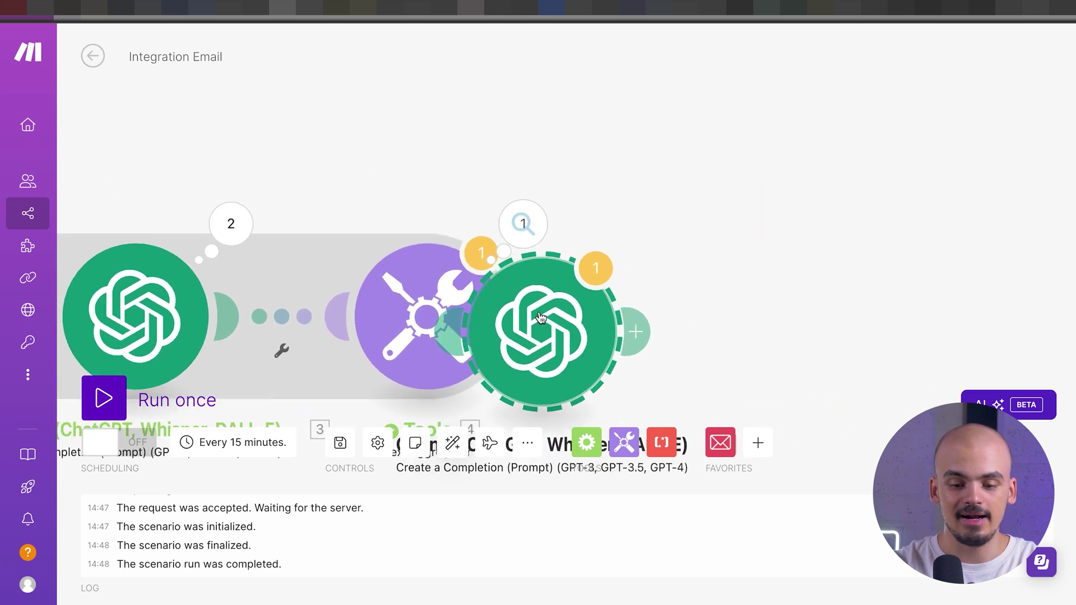
pyautogui.click(544, 277)
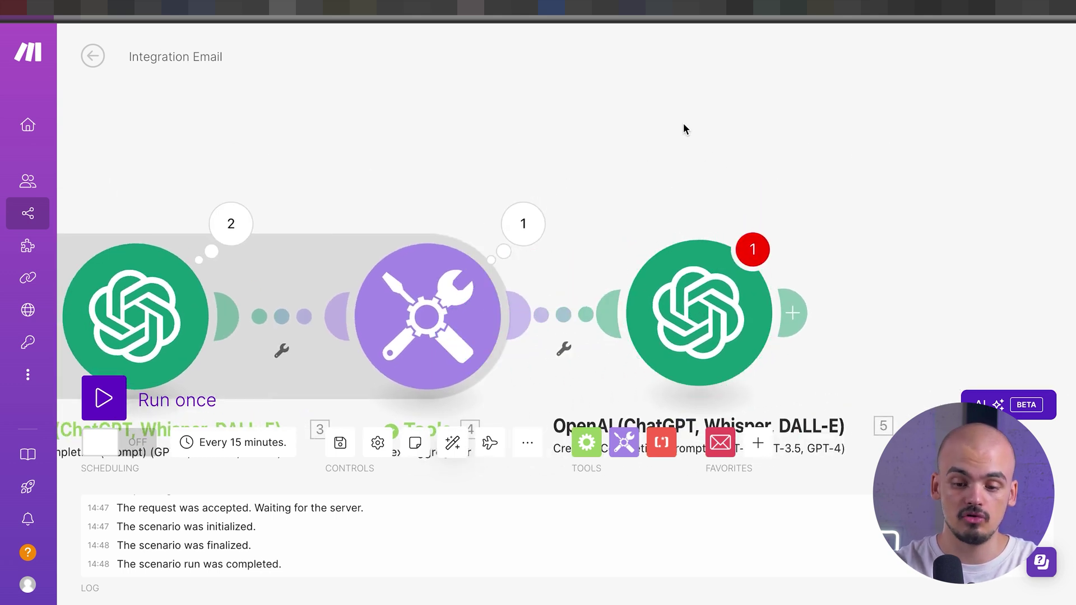
# Open the pasted OpenAI module and set its model to gpt-4o-mini (system).
pyautogui.moveTo(684, 129); pyautogui.dragTo(555, 120)
pyautogui.click(562, 323)
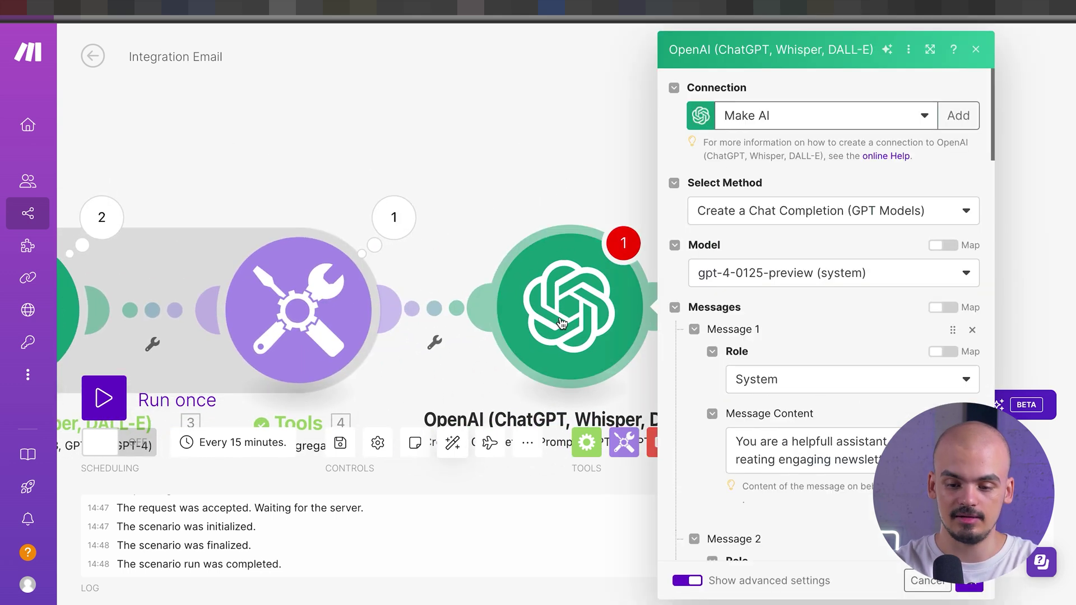
pyautogui.scroll(-2, 808, 298)
pyautogui.click(865, 174)
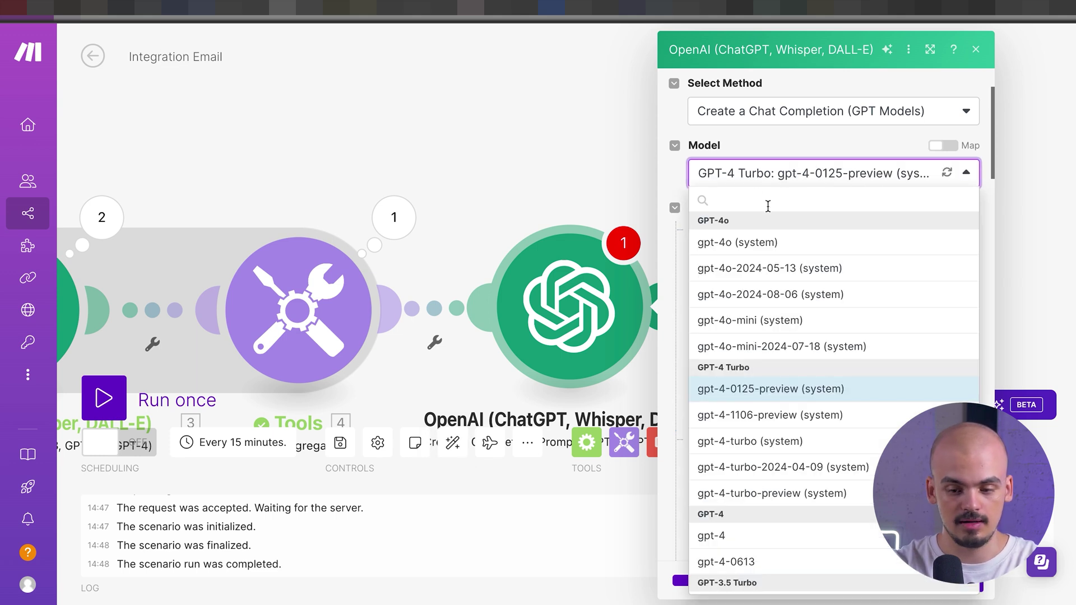
pyautogui.click(740, 320)
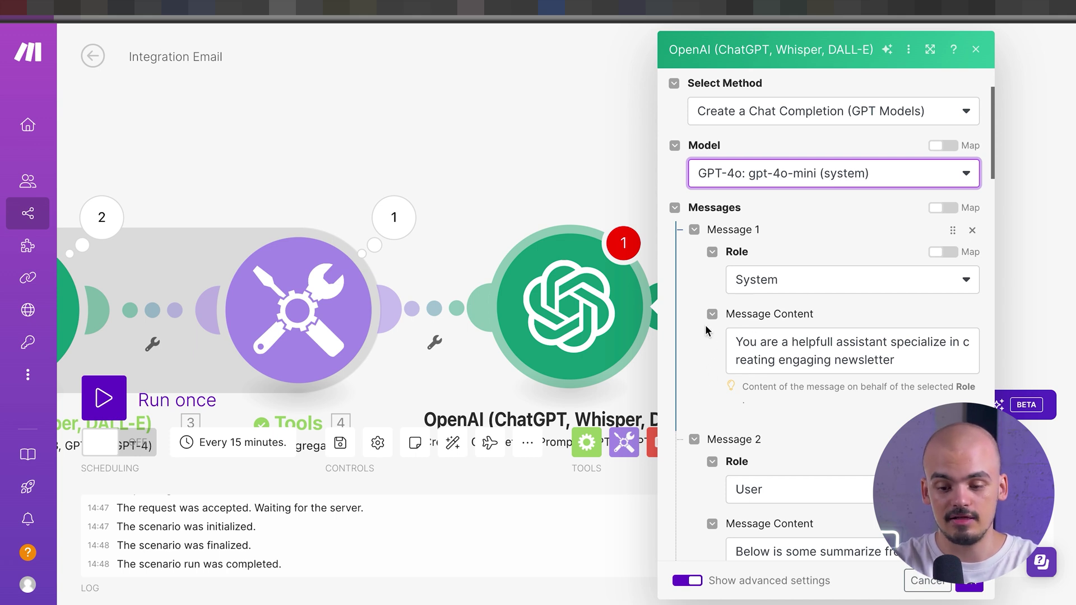
# Review the Message 2 user prompt with the article-writing instructions in the pasted OpenAI module.
pyautogui.scroll(-6, 696, 372)
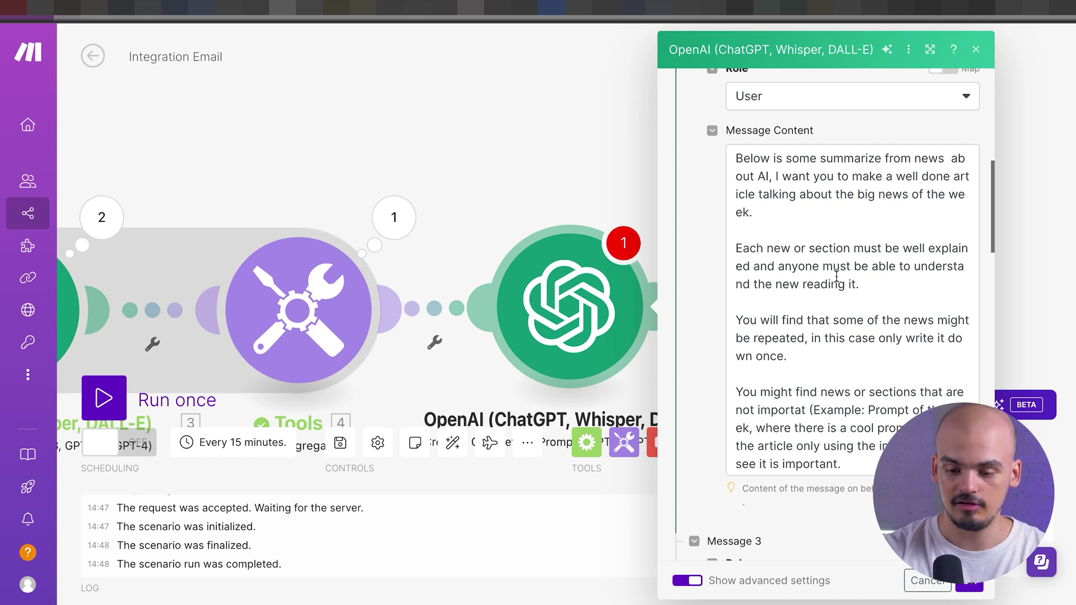
pyautogui.scroll(-1, 836, 275)
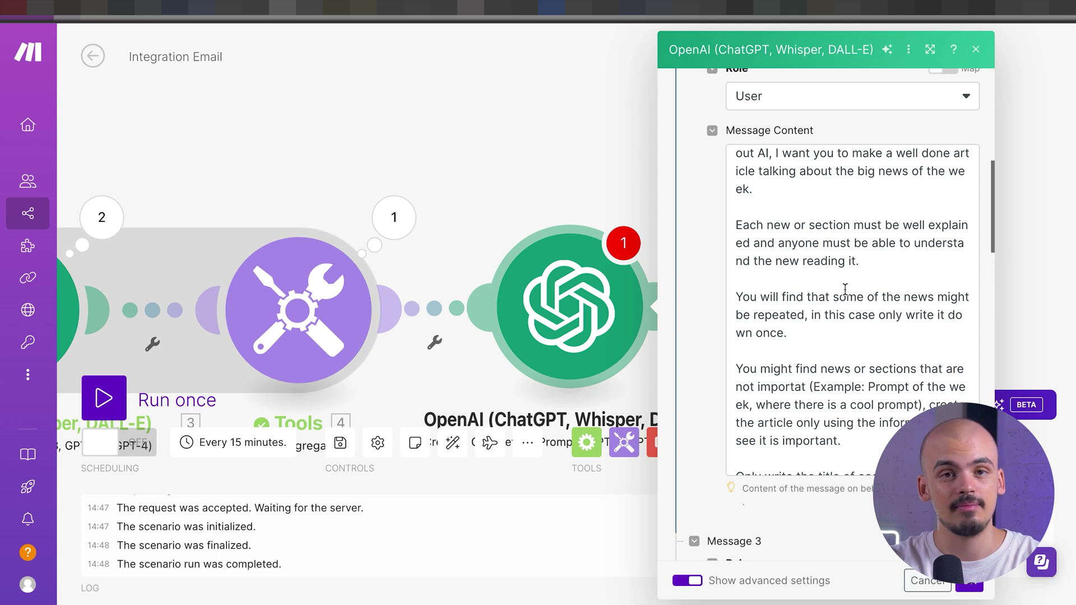
pyautogui.scroll(-2, 845, 289)
pyautogui.scroll(-1, 845, 290)
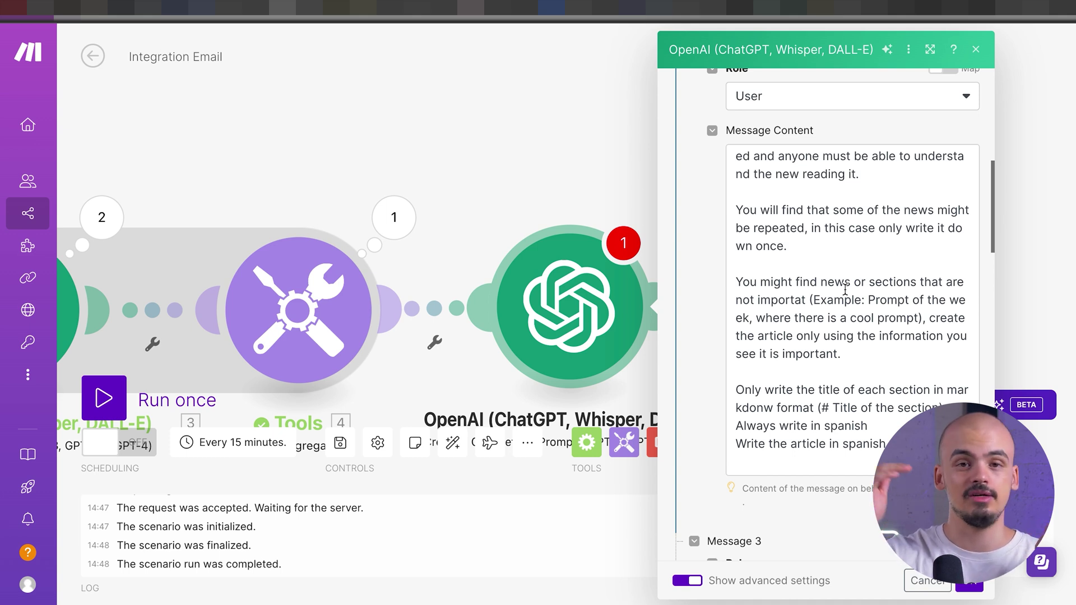
pyautogui.scroll(-2, 845, 289)
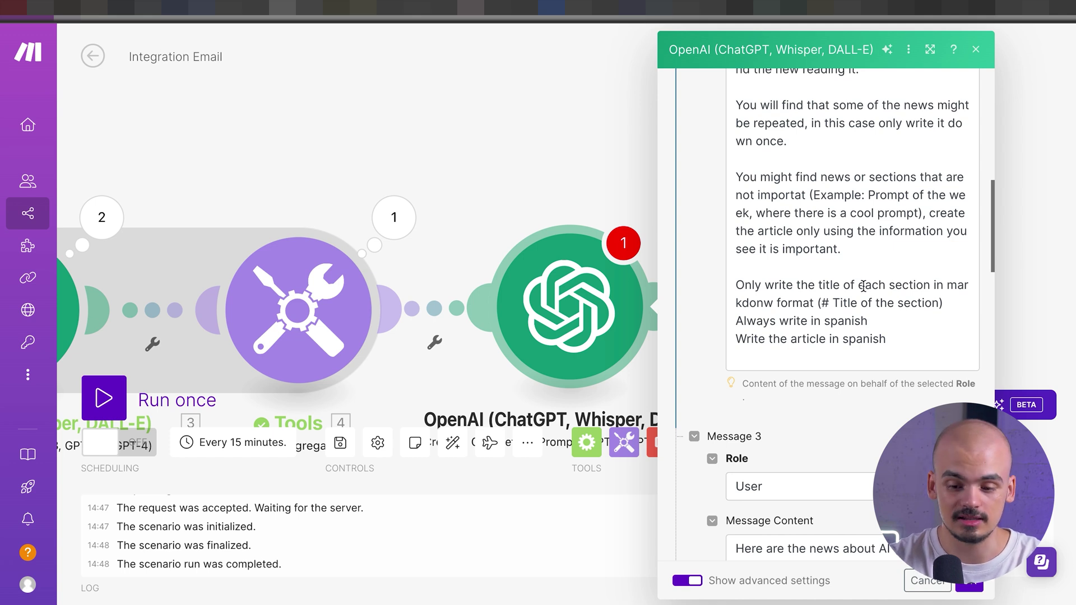
# Review the Message 2 prompt's instructions on markdown section titles with # and on writing in Spanish.
pyautogui.scroll(-2, 877, 329)
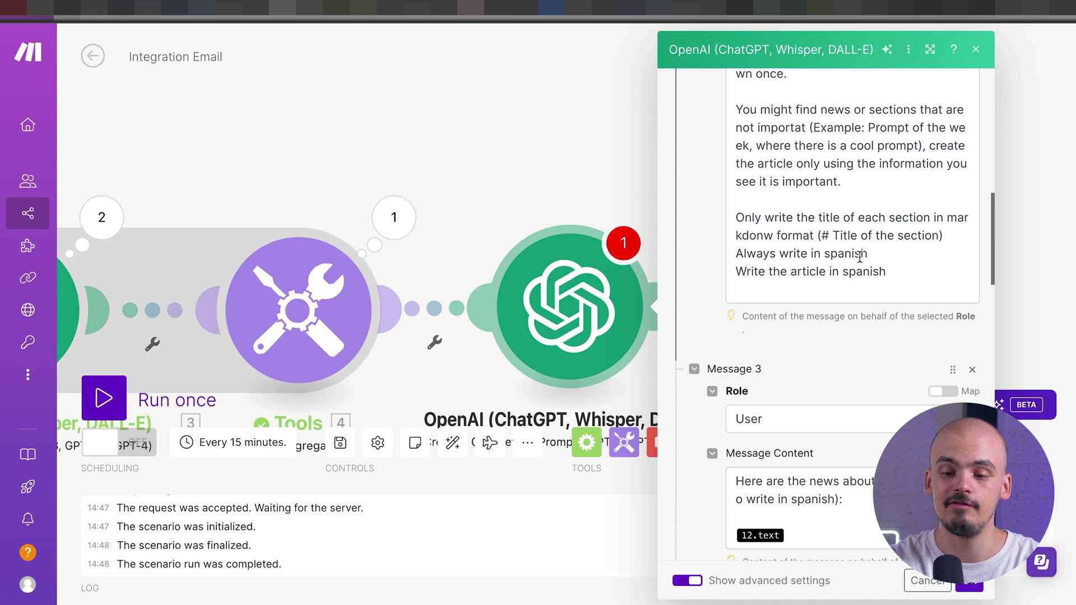
pyautogui.click(832, 237)
pyautogui.moveTo(831, 237); pyautogui.dragTo(823, 237)
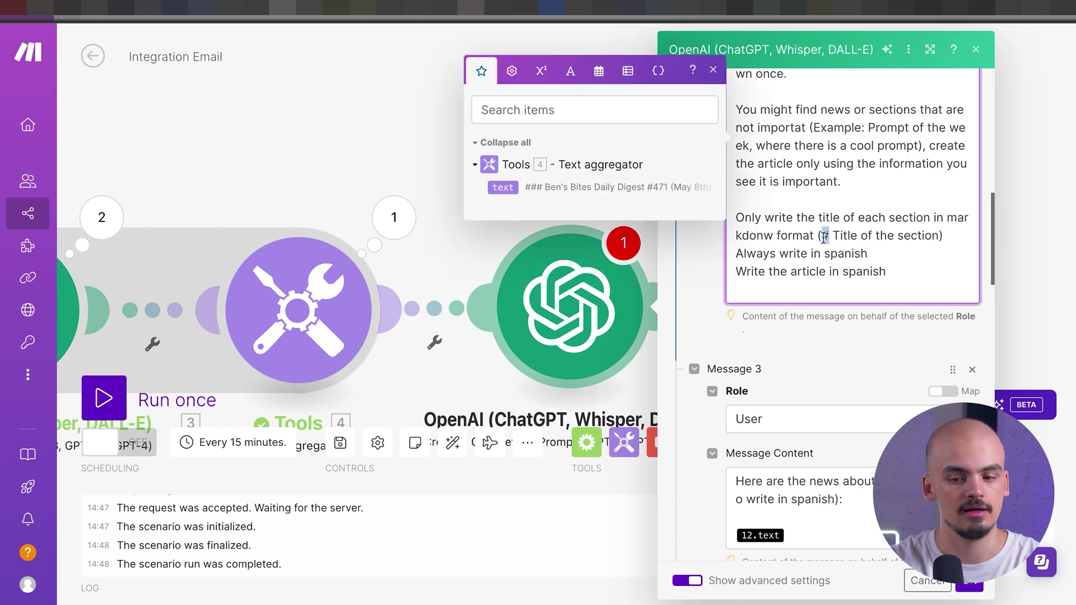
pyautogui.click(857, 235)
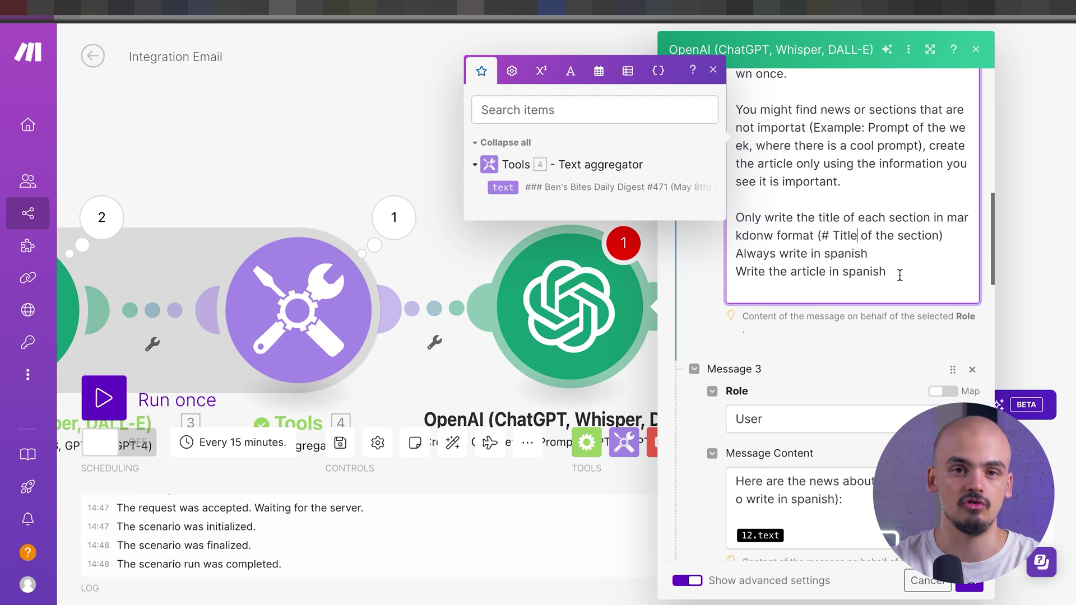
pyautogui.scroll(5, 876, 186)
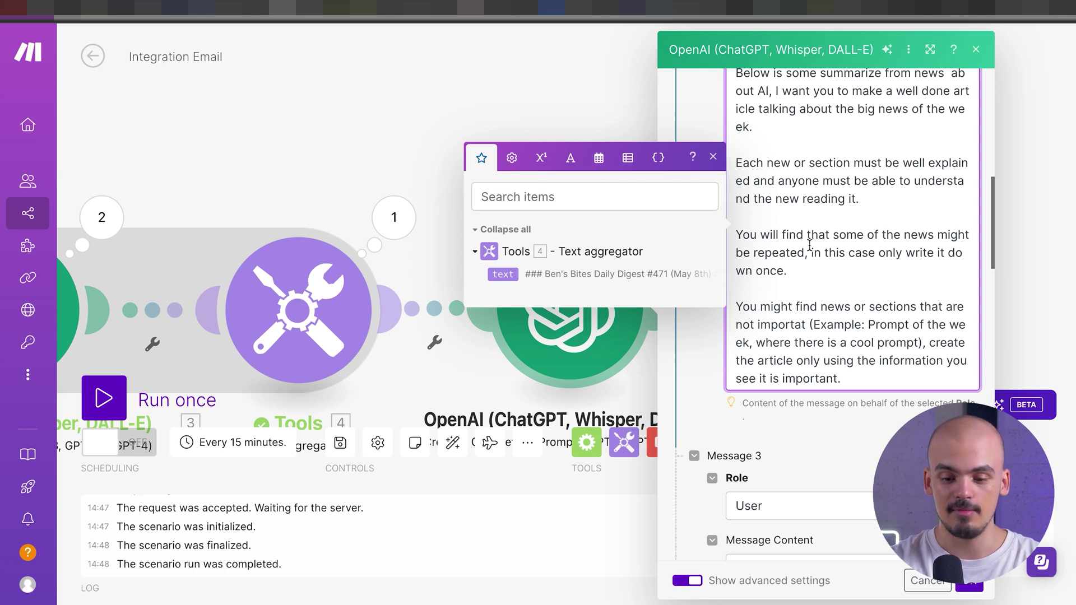
pyautogui.click(705, 358)
# Replace the invalid 12.text reference in Message 3 with the text aggregator's text output and save the OpenAI module.
pyautogui.scroll(-3, 703, 358)
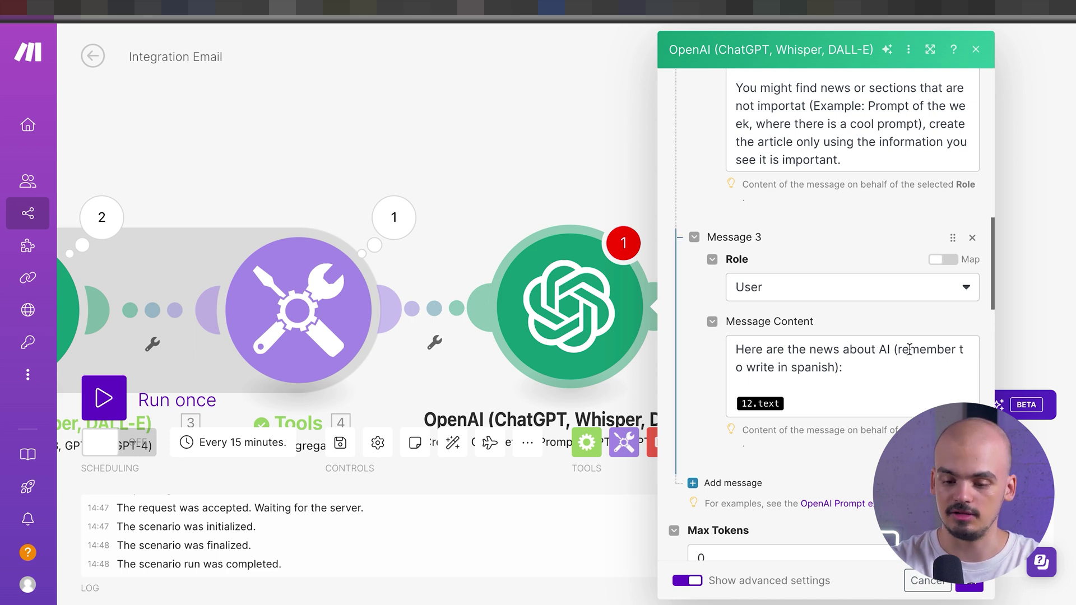
pyautogui.click(795, 405)
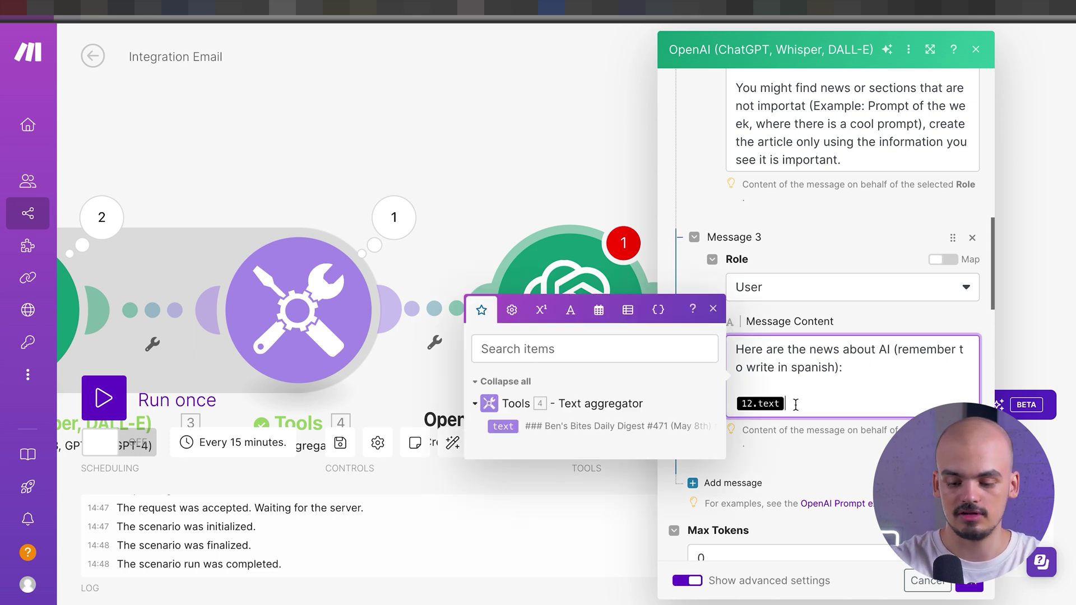
pyautogui.press('BackSpace')
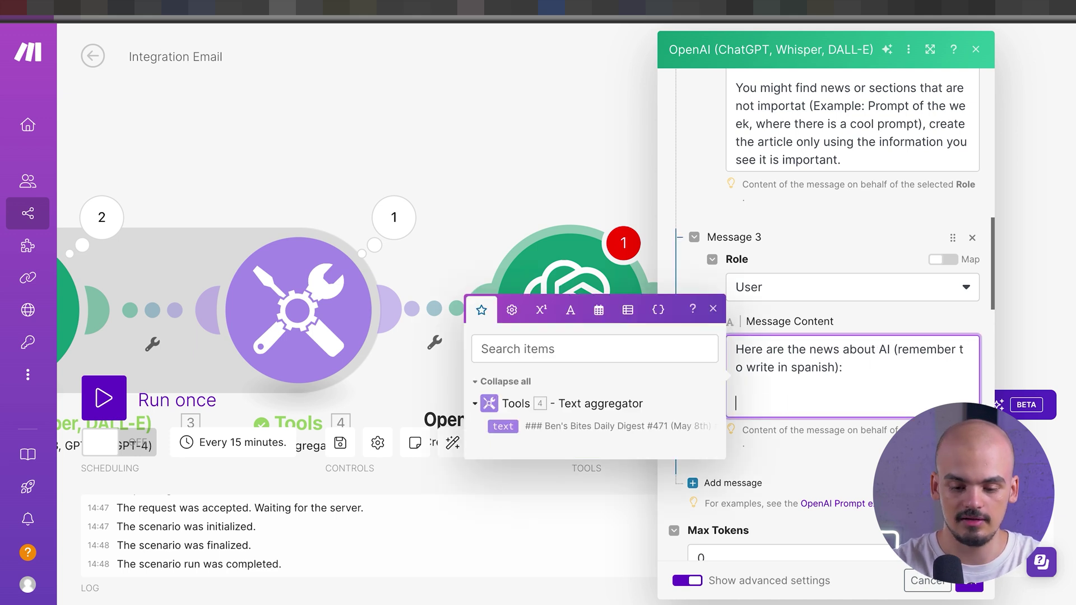
pyautogui.click(507, 427)
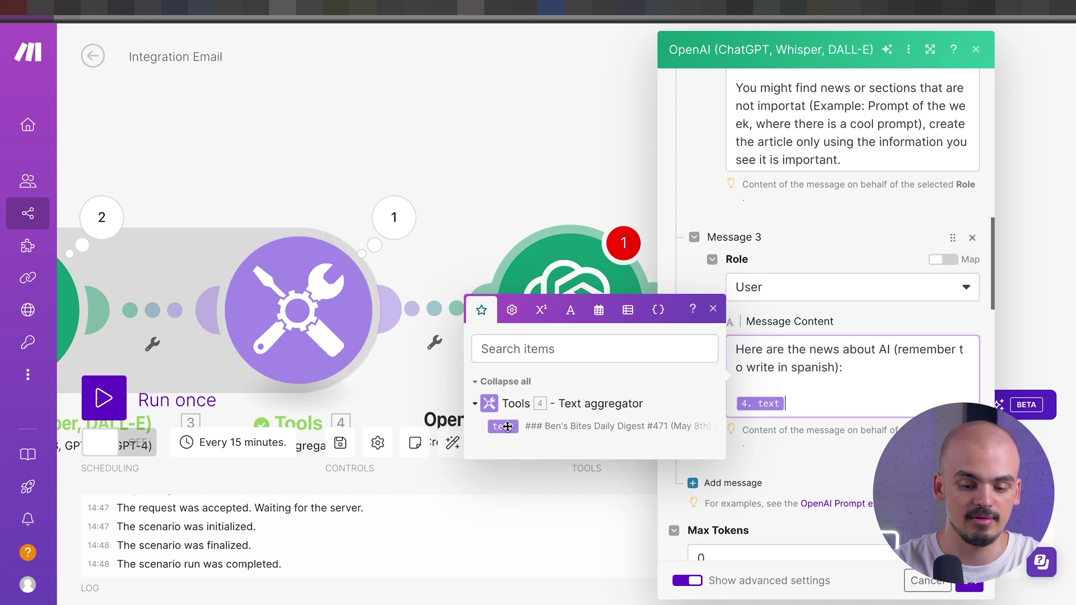
pyautogui.click(972, 588)
# Run the scenario once and follow its execution through to the final OpenAI module.
pyautogui.click(103, 398)
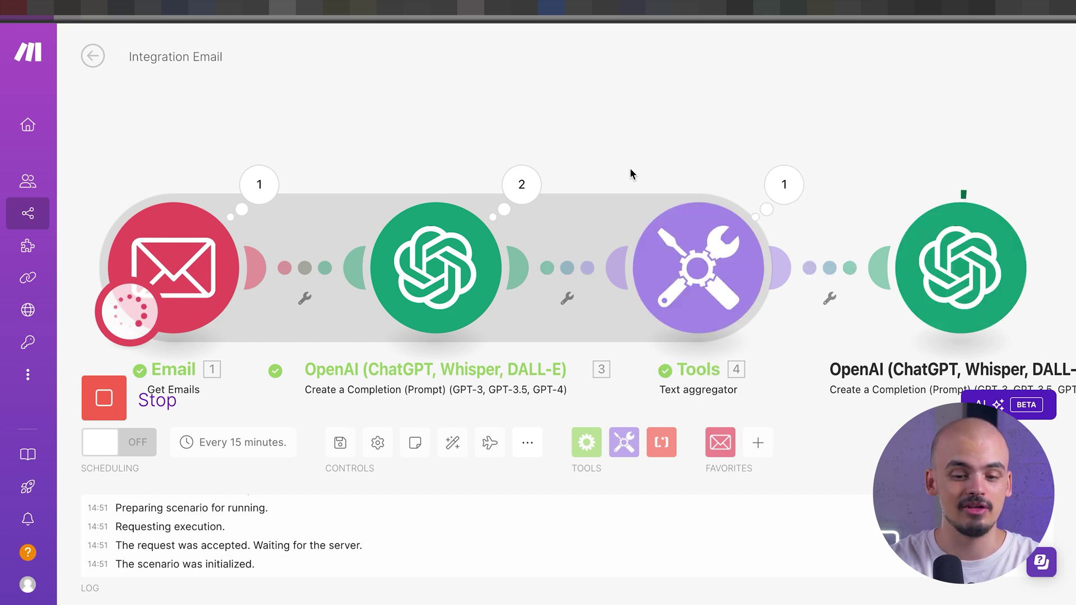
pyautogui.moveTo(700, 147); pyautogui.dragTo(528, 144)
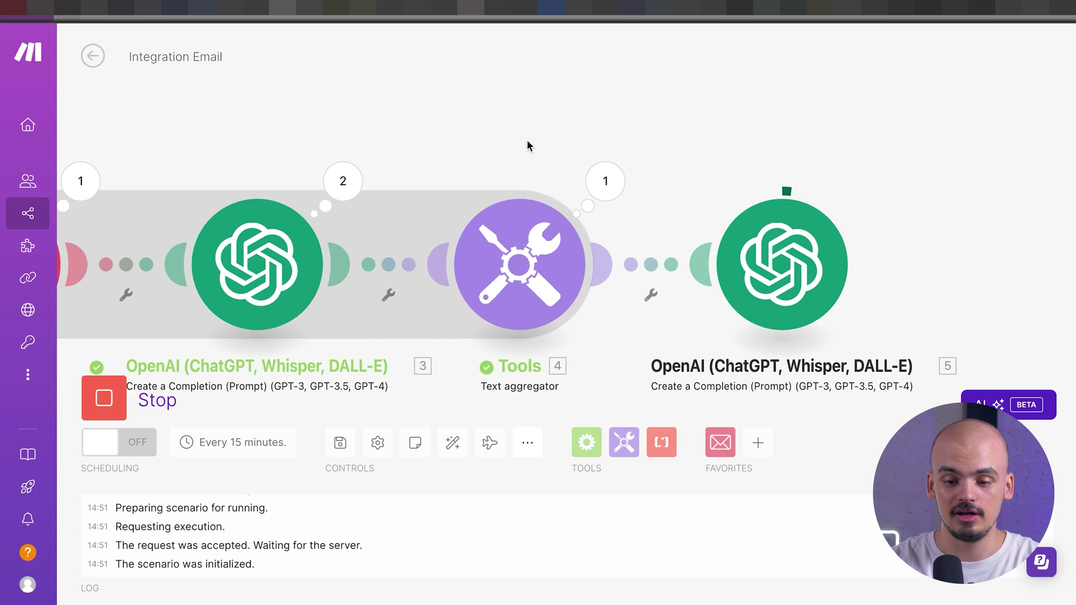
pyautogui.moveTo(760, 141); pyautogui.dragTo(582, 152)
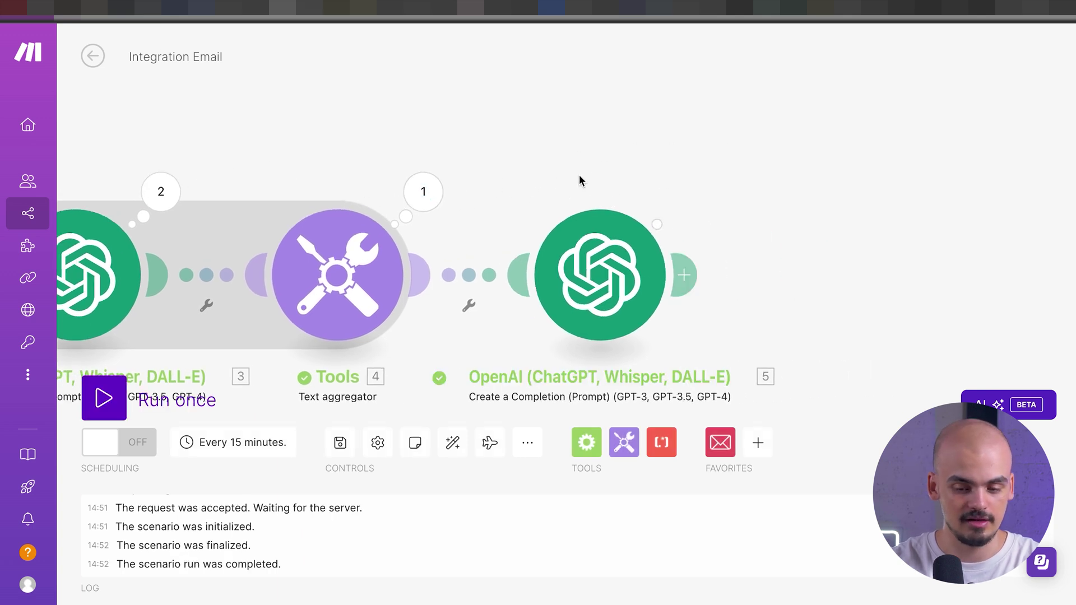
# Expand the final OpenAI module's result and read through the generated Spanish article and its section titles.
pyautogui.click(631, 190)
pyautogui.click(719, 328)
pyautogui.scroll(-3, 759, 390)
pyautogui.scroll(1, 759, 391)
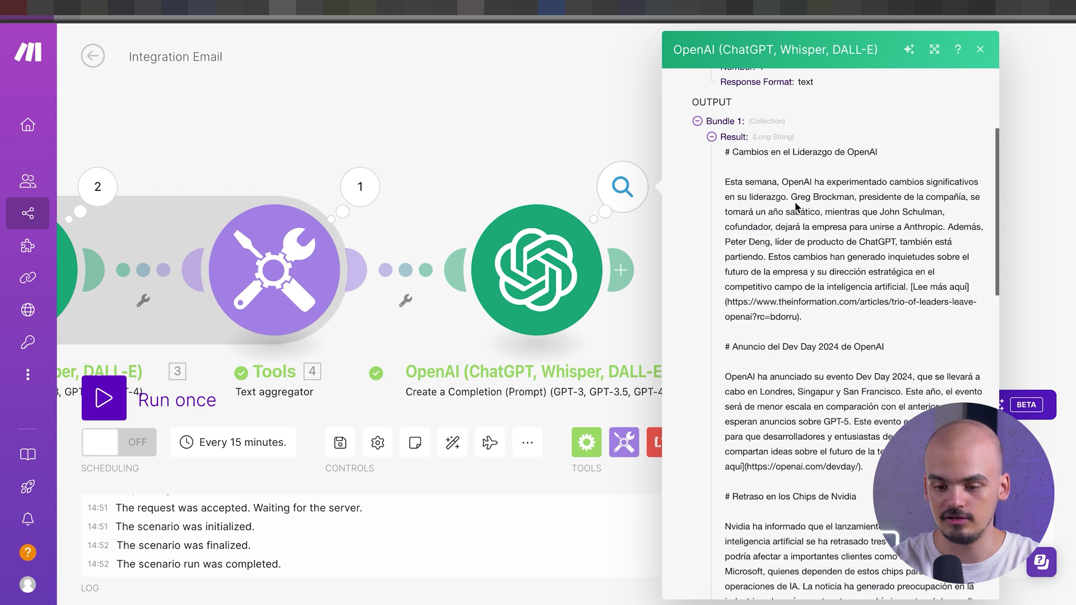
pyautogui.scroll(-4, 866, 235)
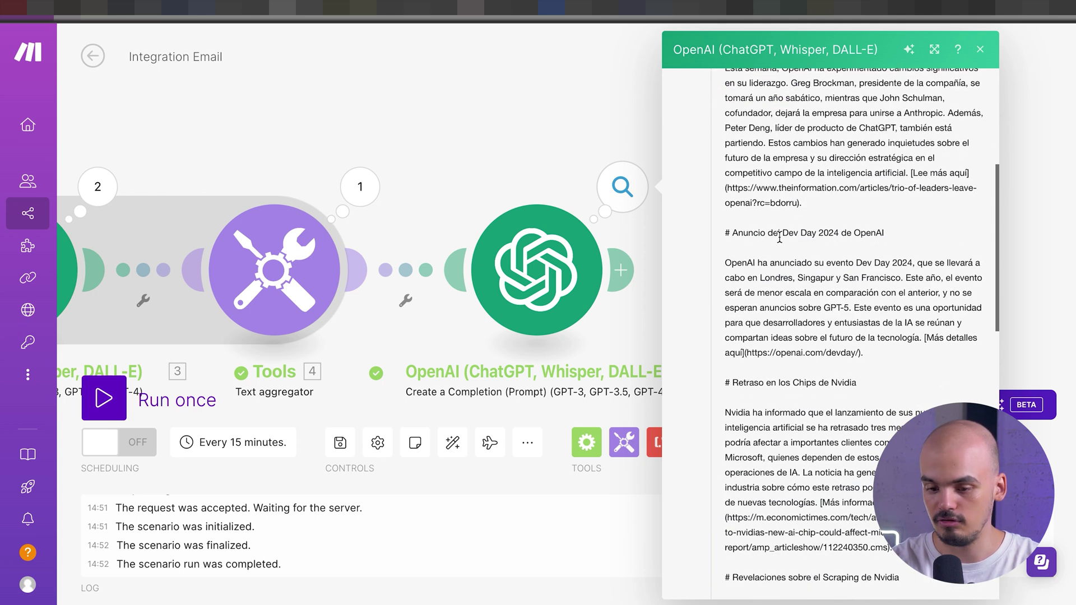
pyautogui.scroll(-1, 852, 252)
pyautogui.scroll(-2, 814, 302)
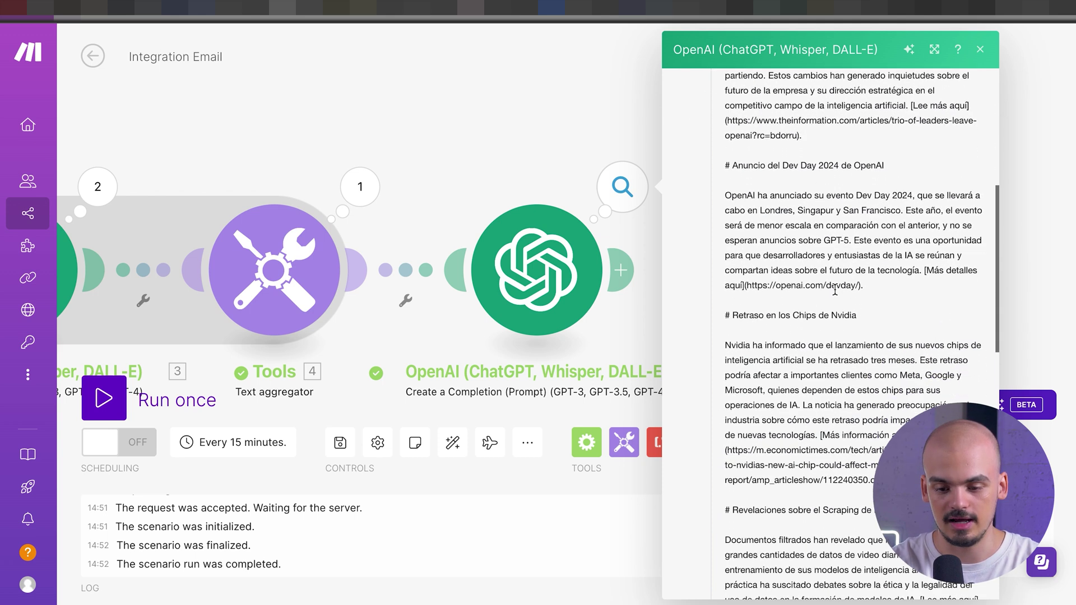
pyautogui.scroll(-3, 808, 303)
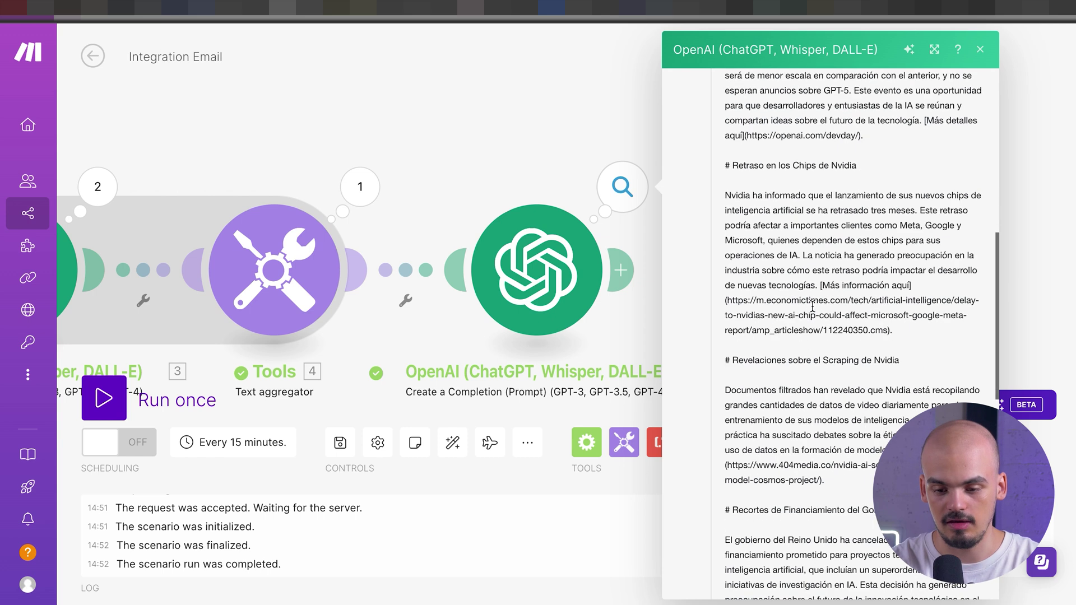
pyautogui.scroll(-3, 824, 401)
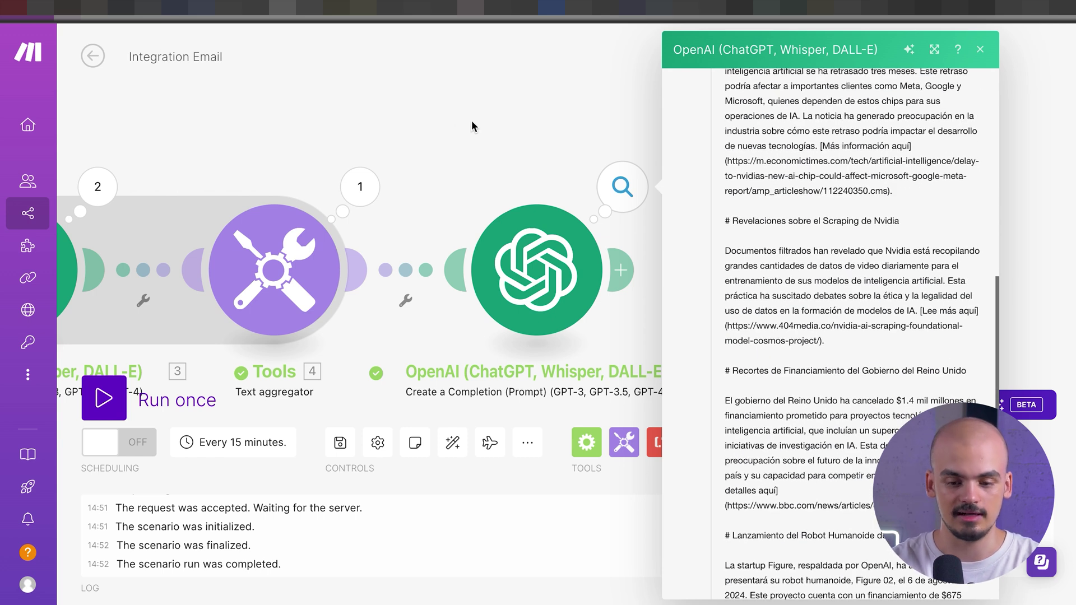
pyautogui.click(455, 116)
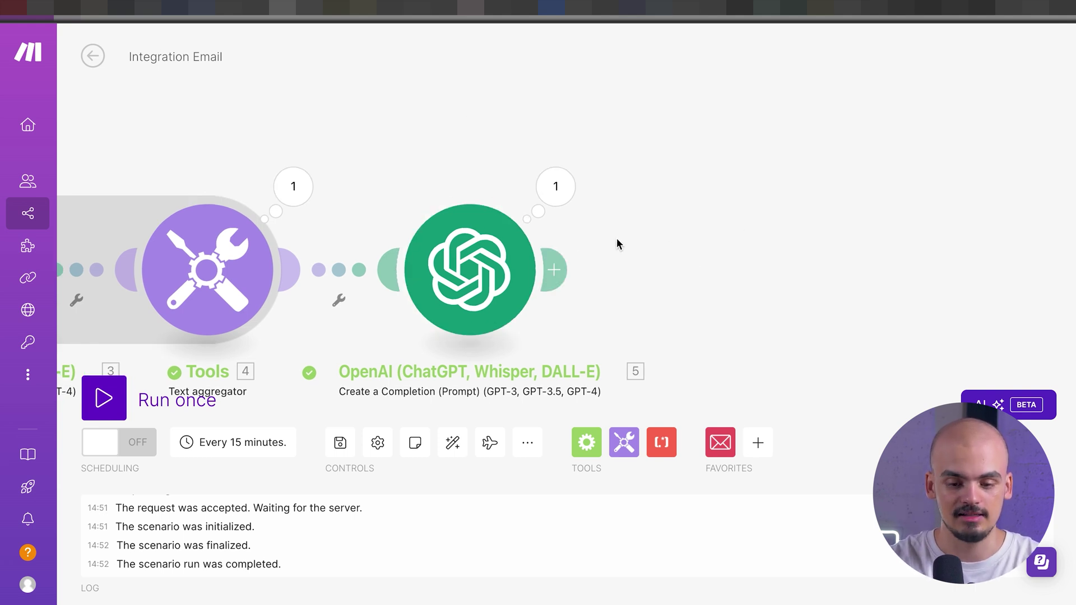
# Add a Flow Control Iterator module after the final OpenAI module.
pyautogui.moveTo(691, 204); pyautogui.dragTo(634, 199)
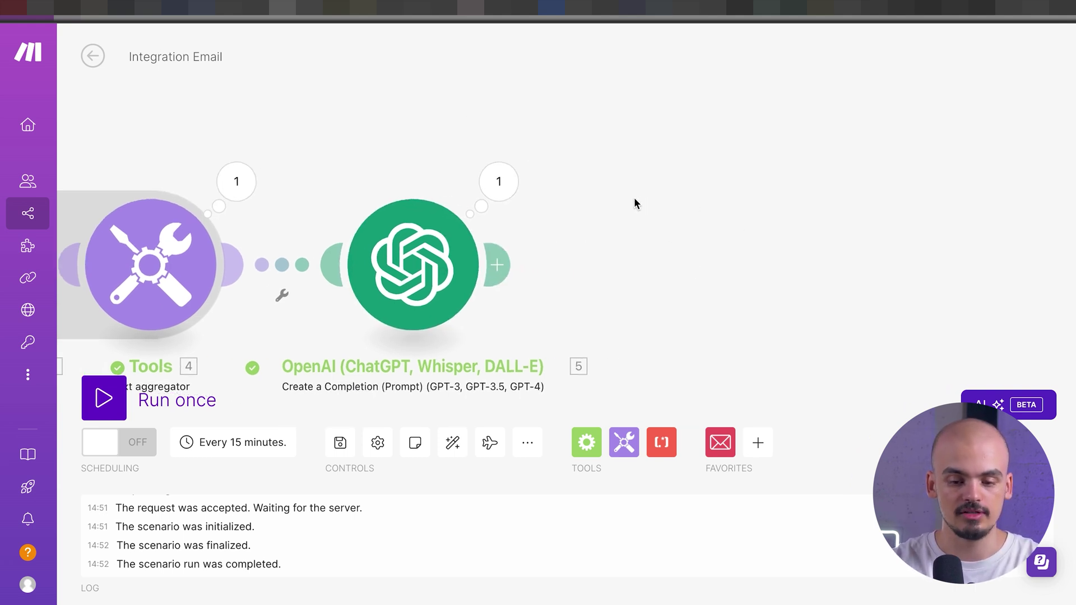
pyautogui.click(497, 264)
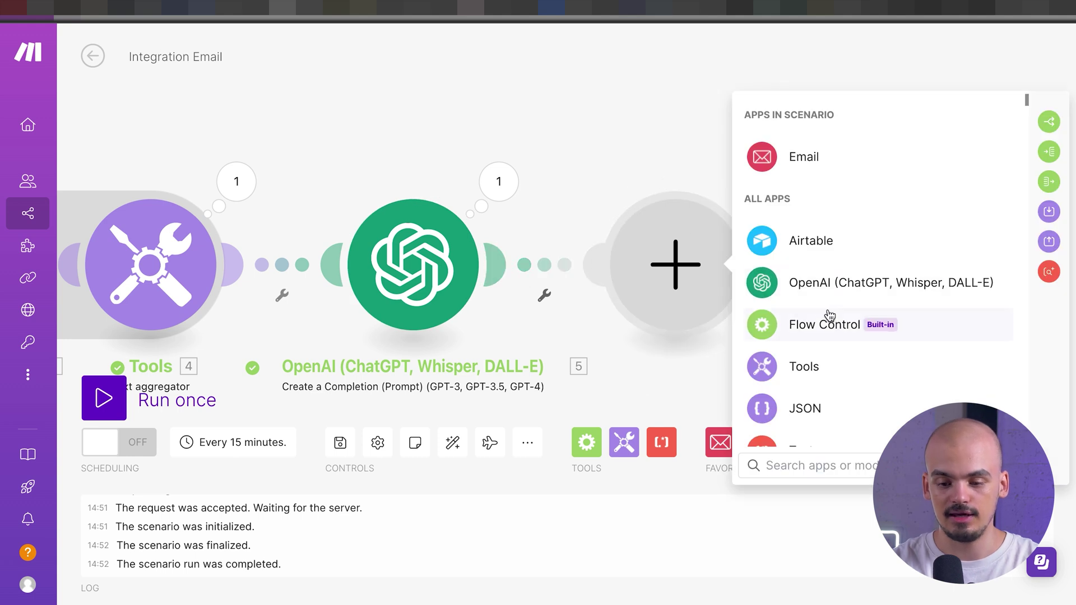
pyautogui.click(814, 321)
pyautogui.click(811, 311)
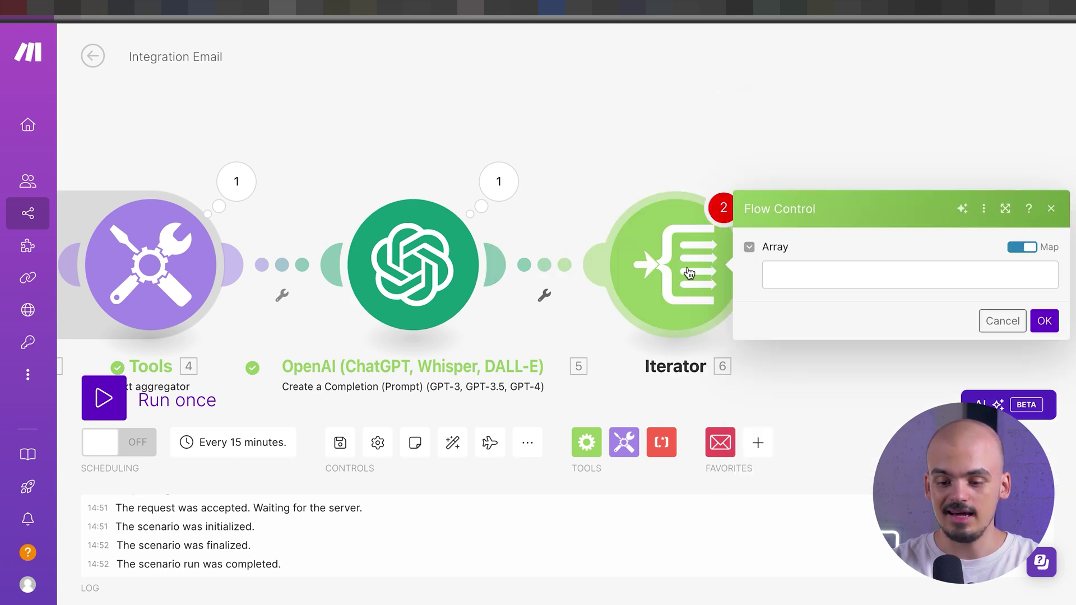
# Set the iterator's array to the split function on the final OpenAI module's Result with # as separator, and save it.
pyautogui.click(804, 272)
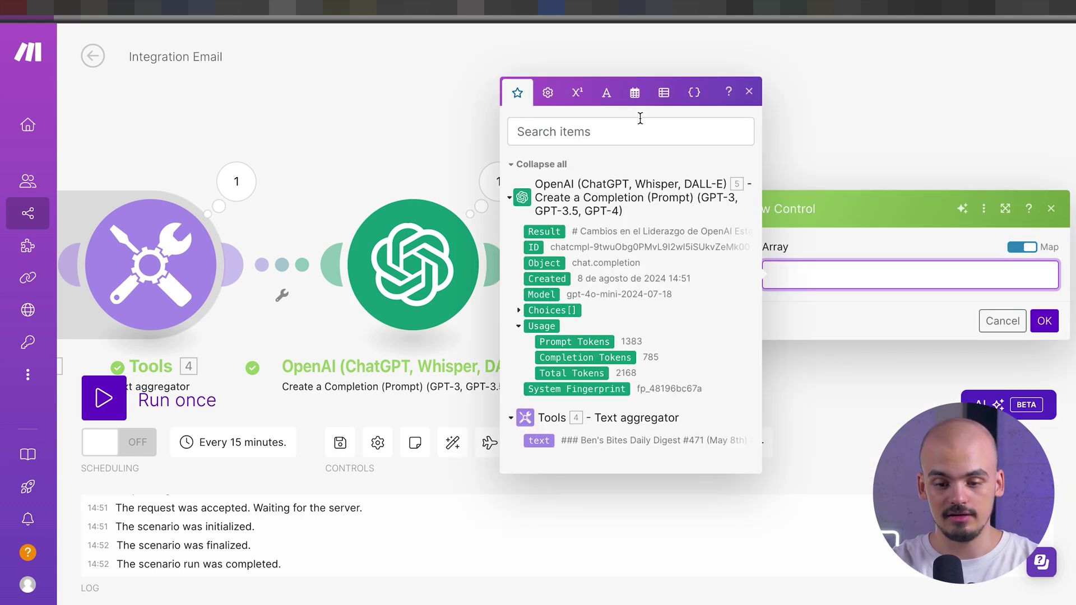
pyautogui.click(608, 93)
pyautogui.click(649, 321)
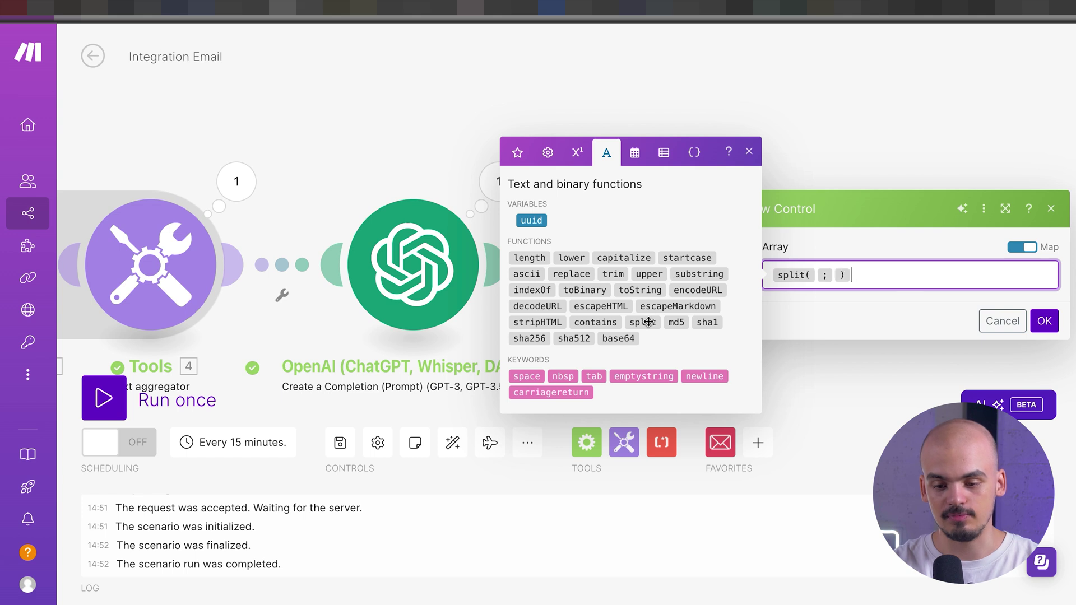
pyautogui.moveTo(815, 274)
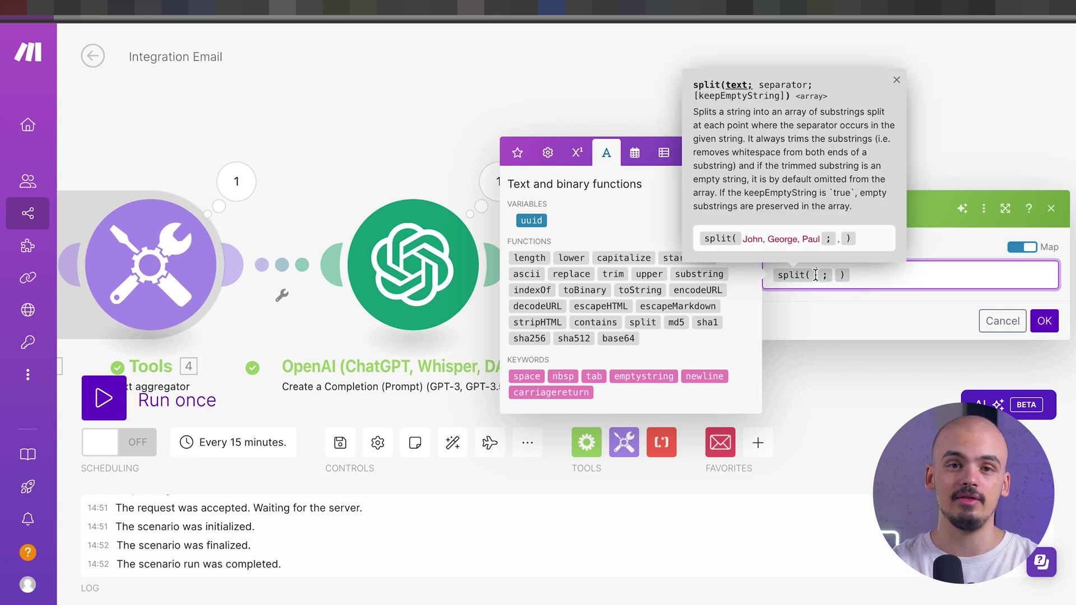
pyautogui.click(518, 153)
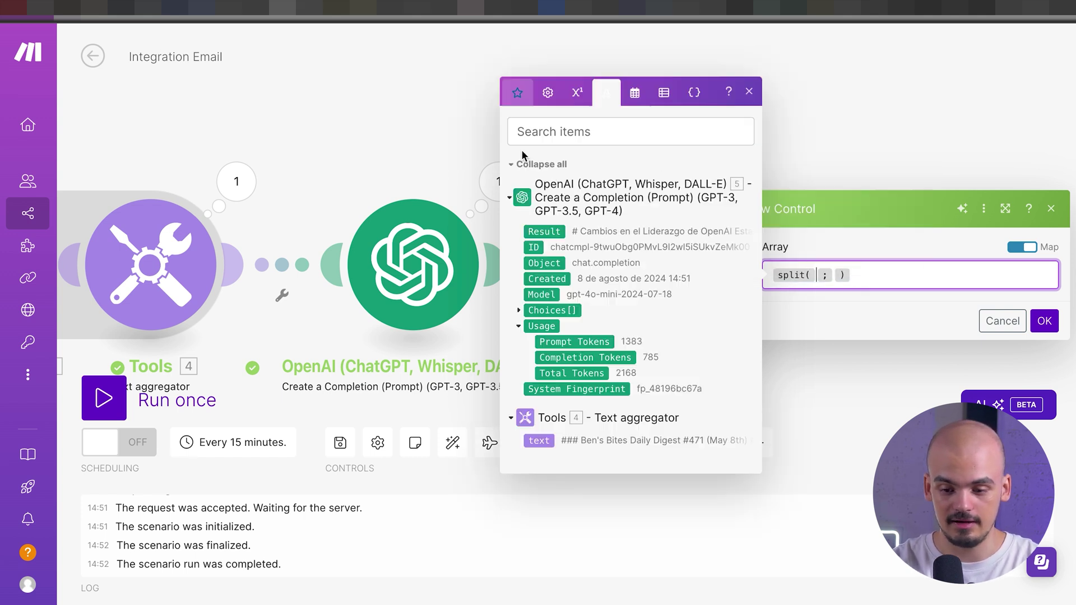
pyautogui.click(558, 231)
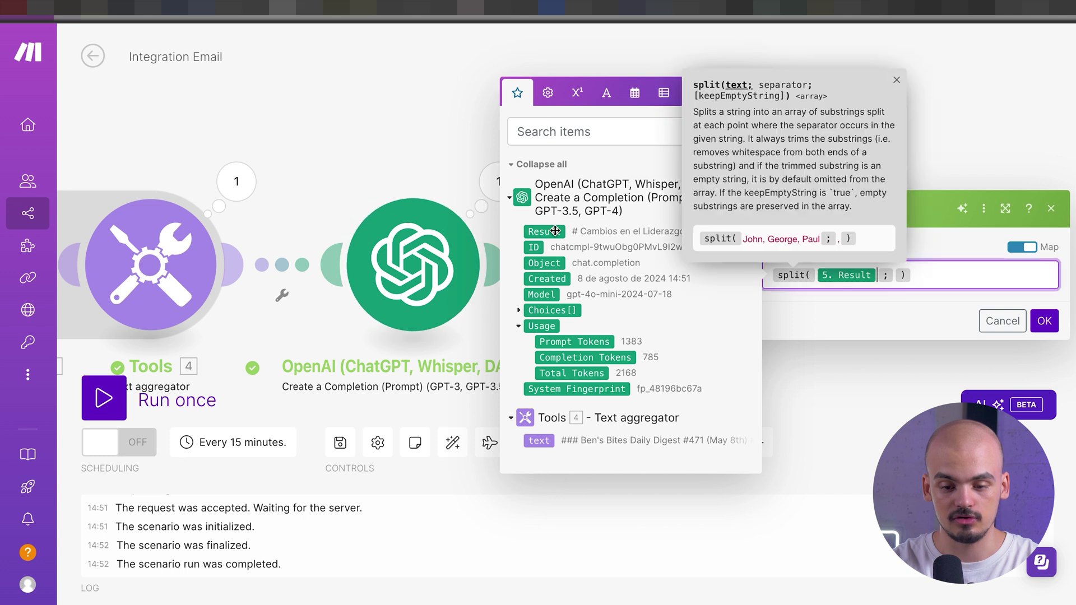
pyautogui.click(894, 276)
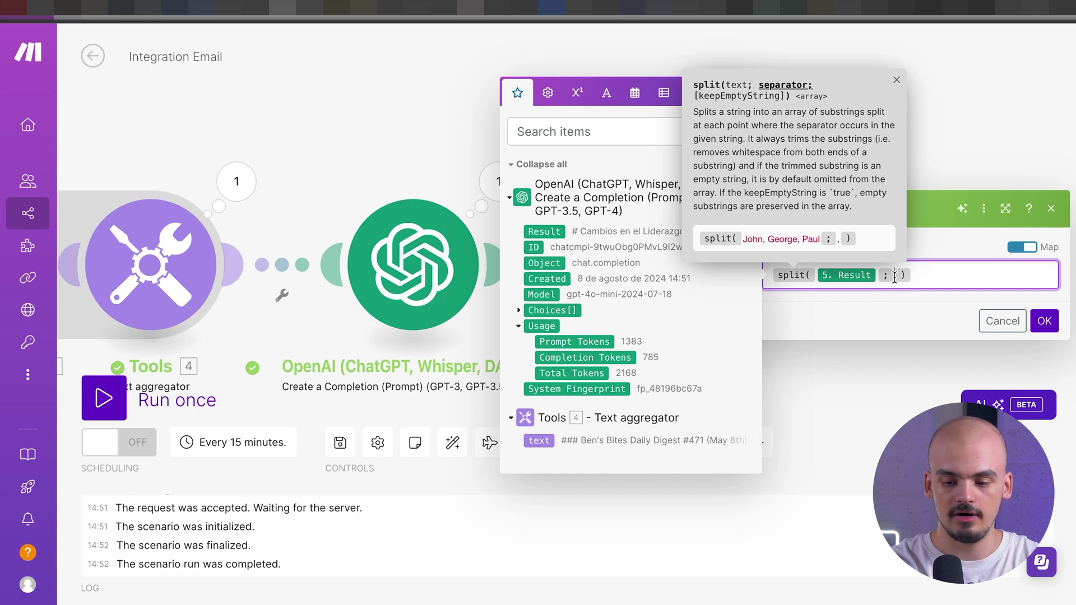
pyautogui.write('#')
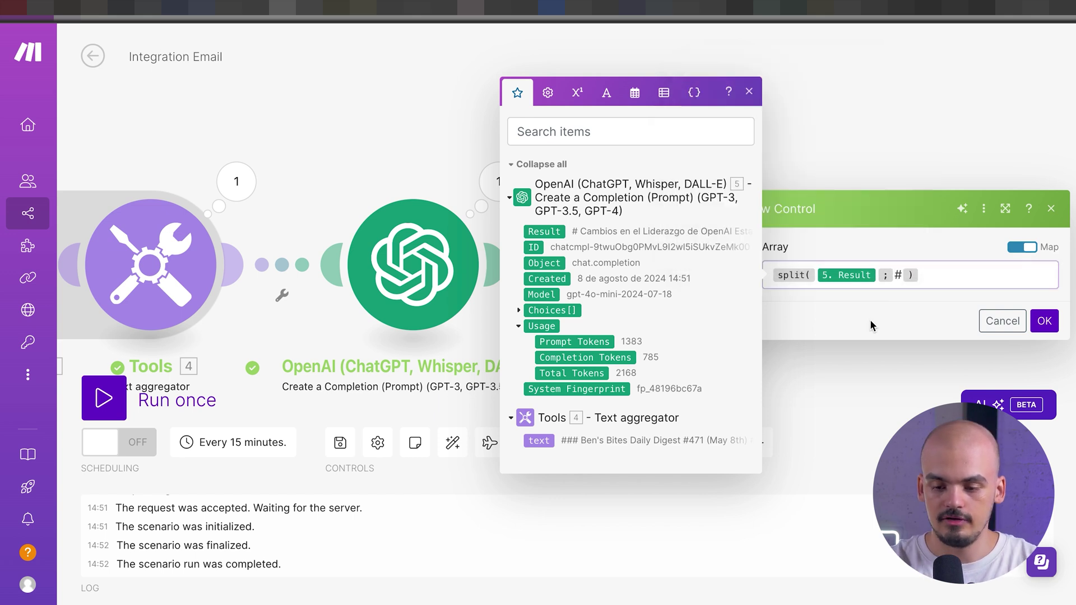
pyautogui.click(1045, 321)
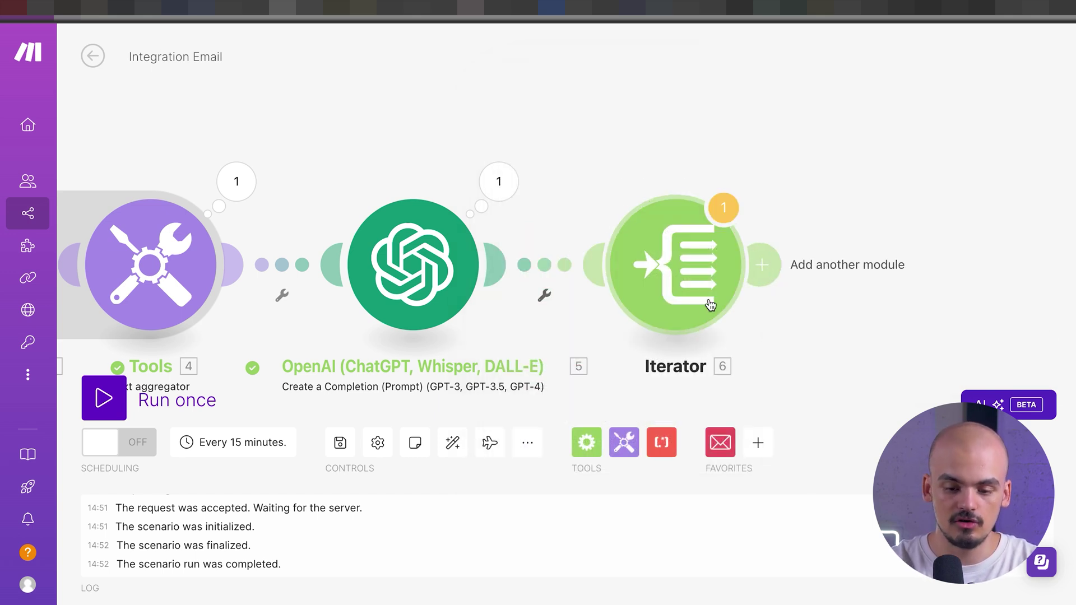
# Examine the OpenAI result's article sections between the # marks to see how the iterator divides them.
pyautogui.click(495, 193)
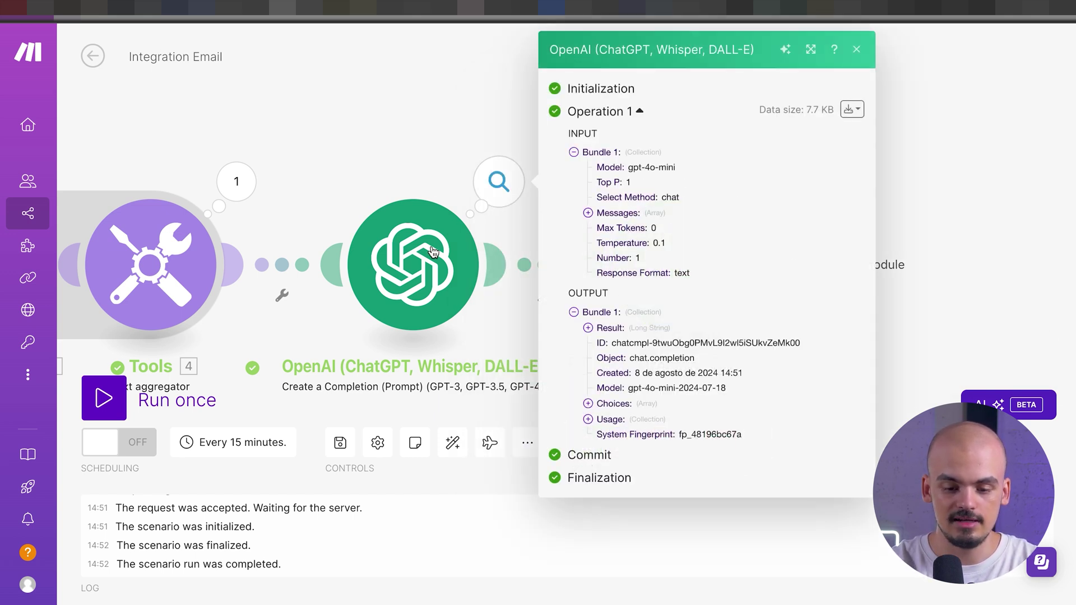
pyautogui.click(608, 327)
pyautogui.scroll(-1, 667, 360)
pyautogui.moveTo(600, 309); pyautogui.dragTo(691, 478)
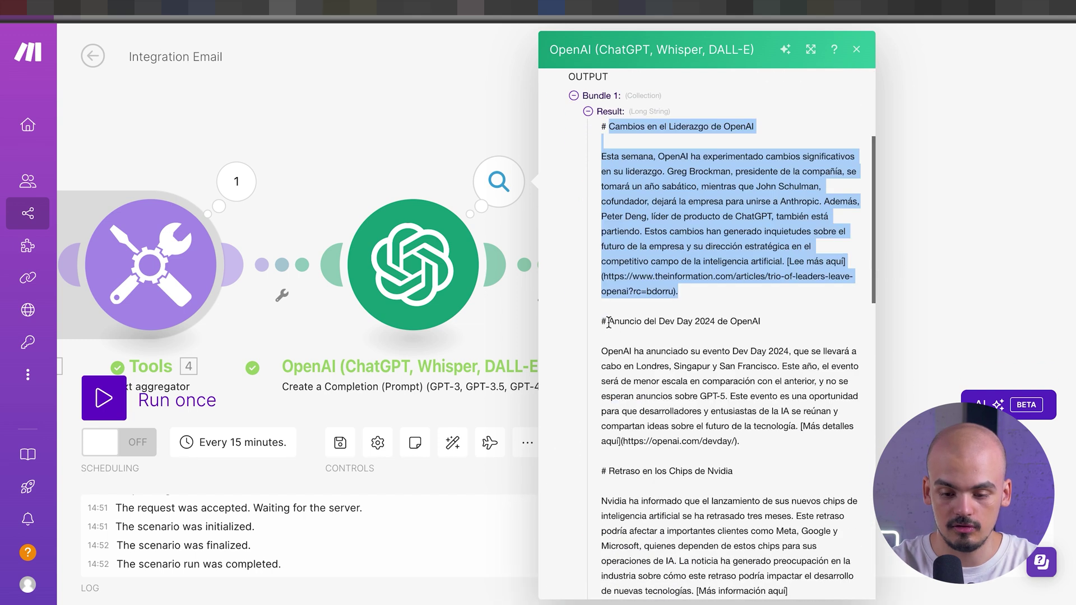
pyautogui.moveTo(609, 321); pyautogui.dragTo(739, 448)
pyautogui.scroll(-2, 739, 451)
pyautogui.moveTo(615, 354); pyautogui.dragTo(843, 510)
pyautogui.scroll(-3, 825, 511)
pyautogui.click(901, 293)
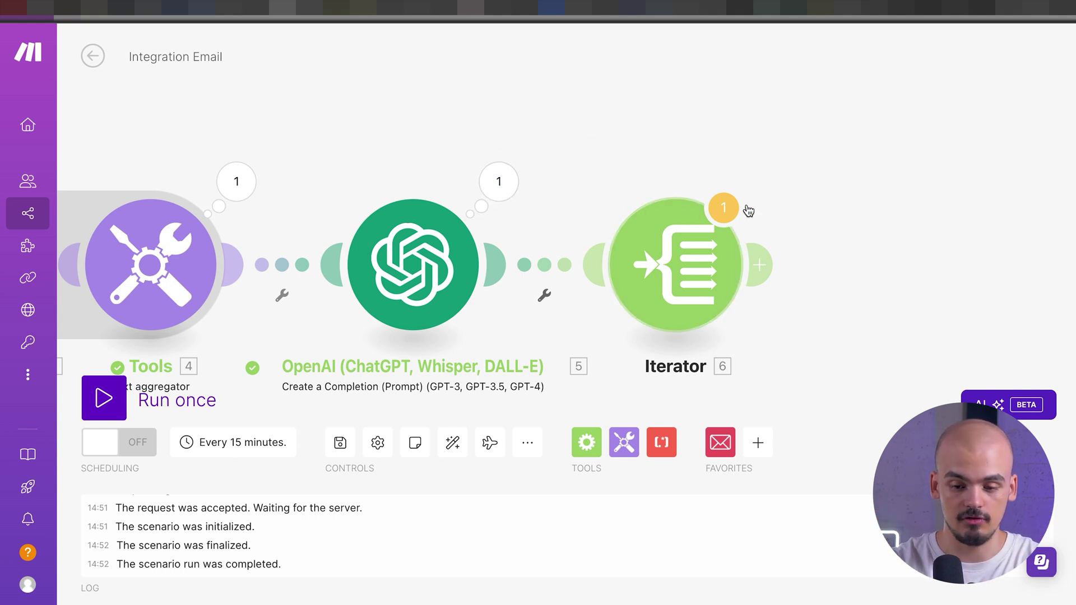
# Add a Tools Set variable module after the iterator and name its variable Seccion.
pyautogui.moveTo(775, 265); pyautogui.dragTo(596, 267)
pyautogui.click(595, 268)
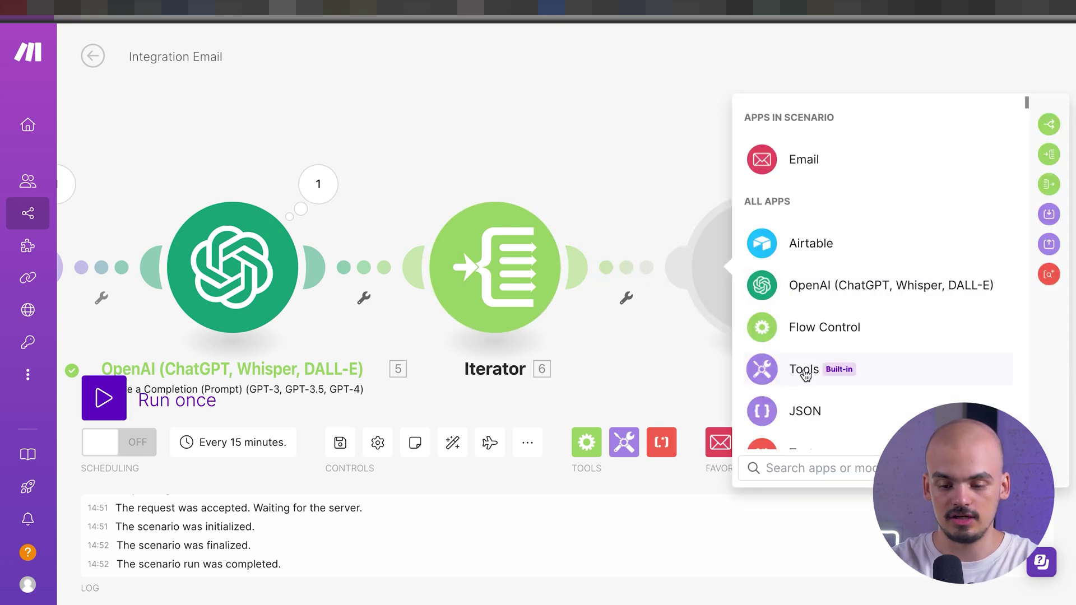
pyautogui.click(812, 372)
pyautogui.scroll(-2, 823, 359)
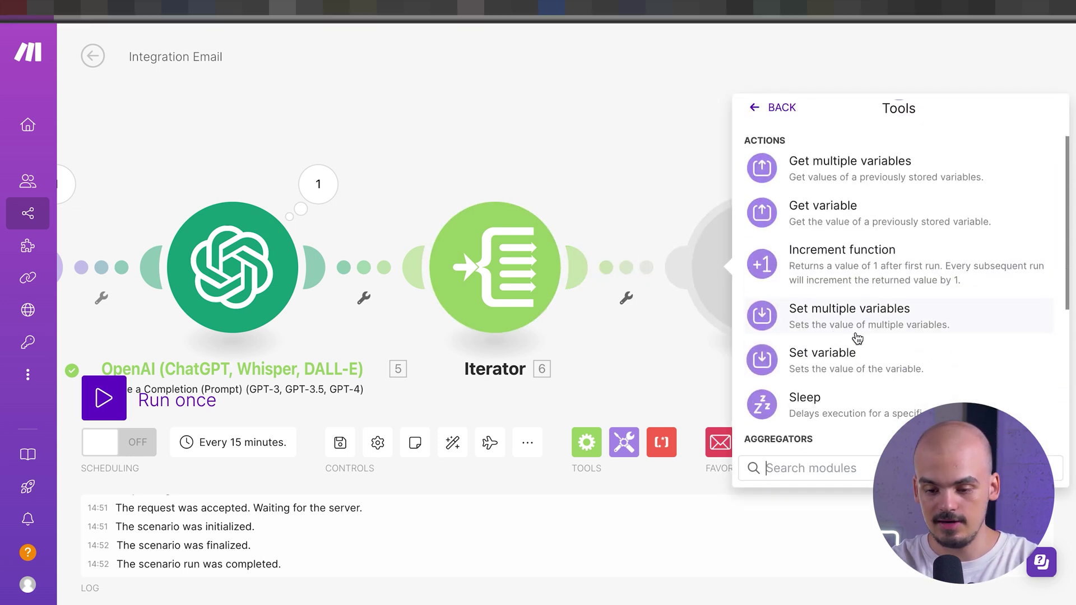
pyautogui.click(838, 358)
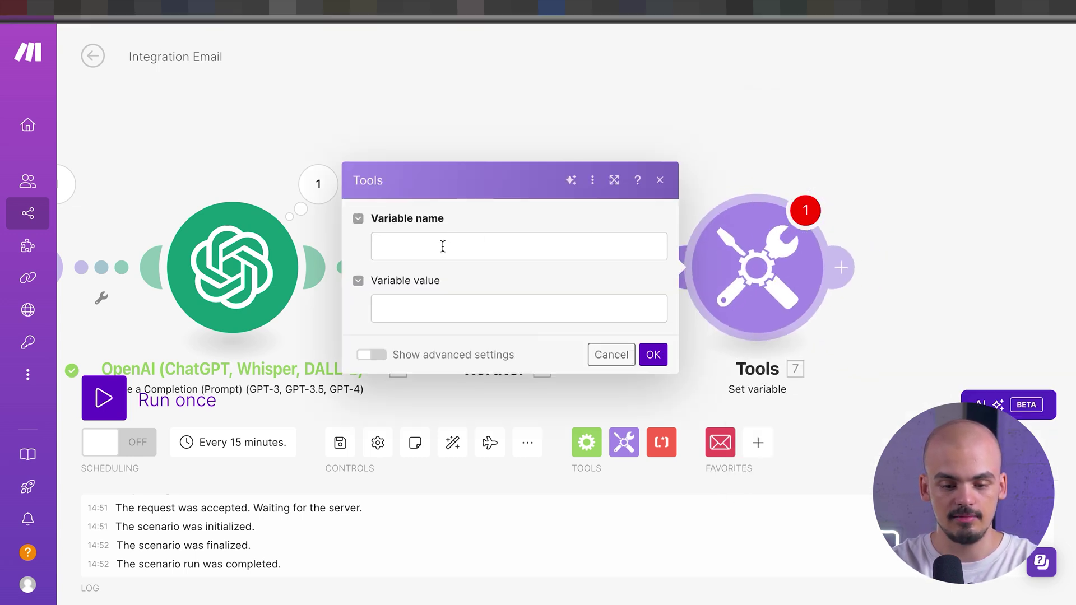
pyautogui.click(443, 247)
pyautogui.write('Seccion')
pyautogui.click(534, 275)
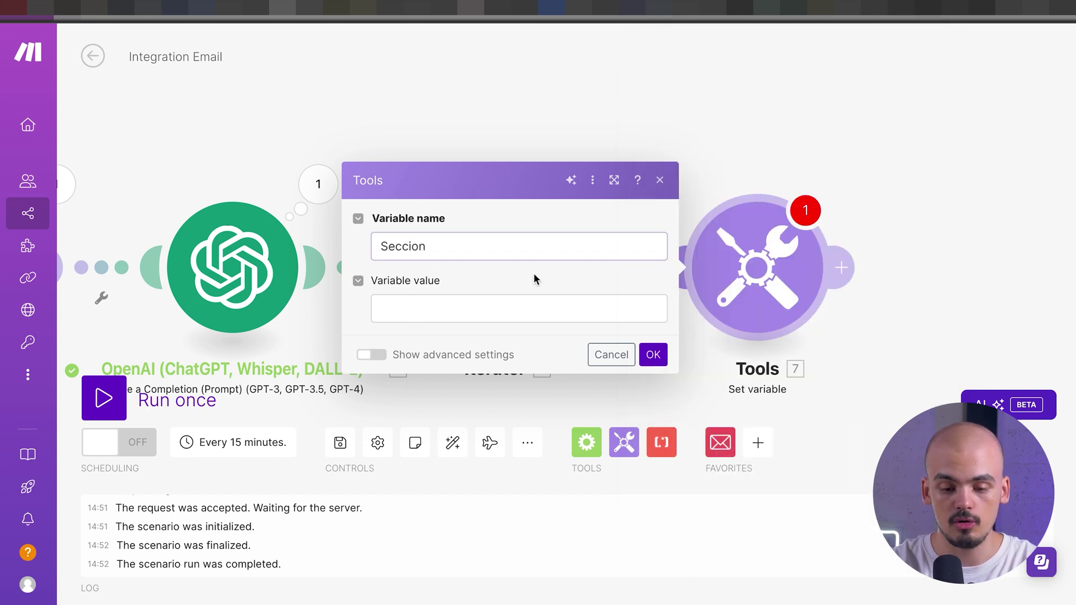
# Save the Seccion variable and add a Flow Control Router module after it, spacing its second route's placeholder.
pyautogui.click(652, 355)
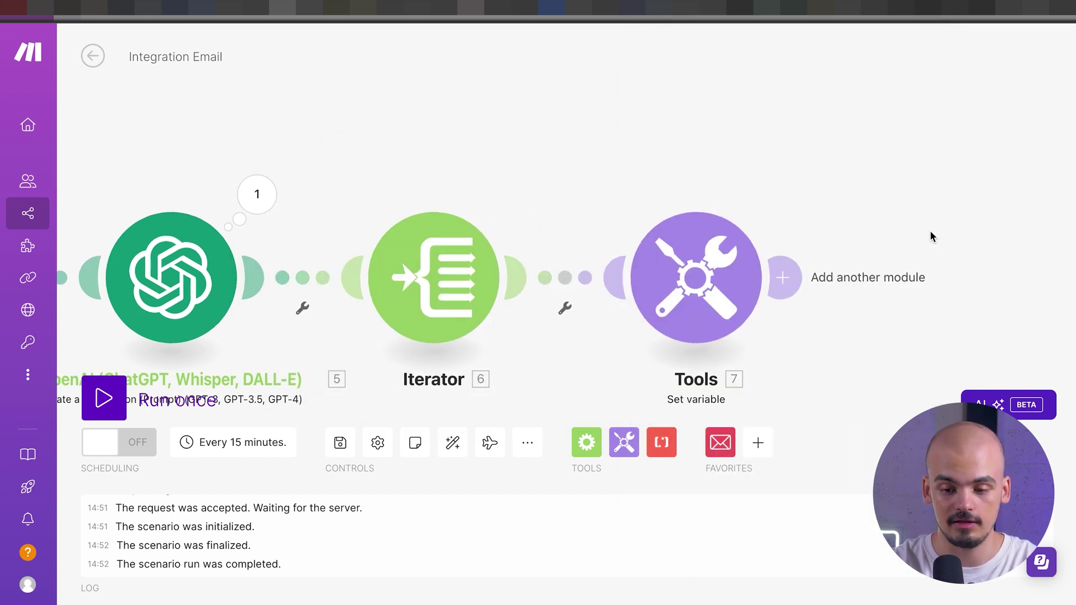
pyautogui.click(874, 278)
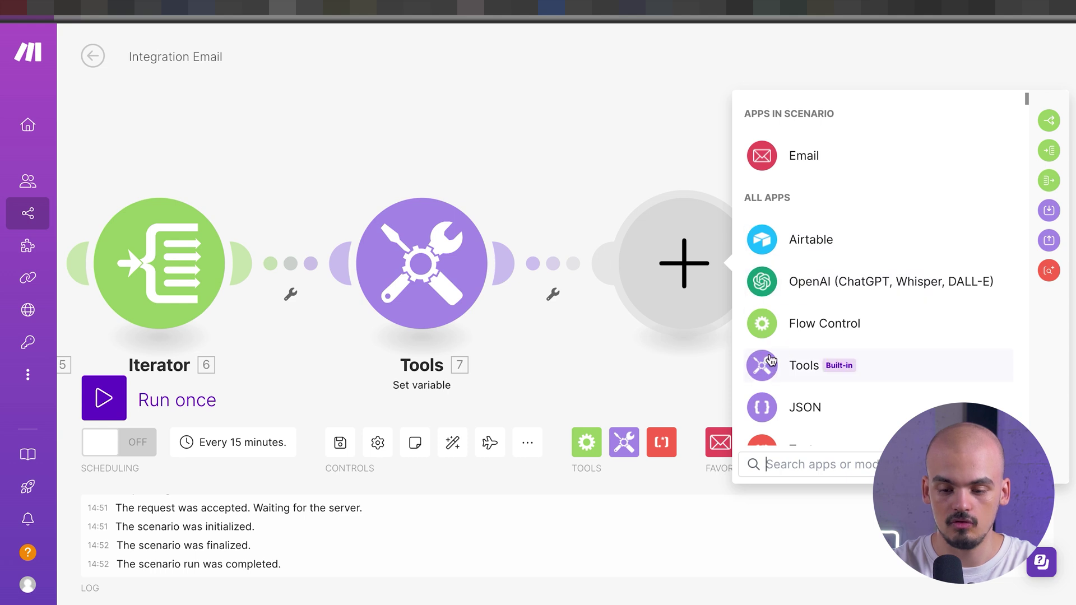
pyautogui.click(785, 323)
pyautogui.click(792, 420)
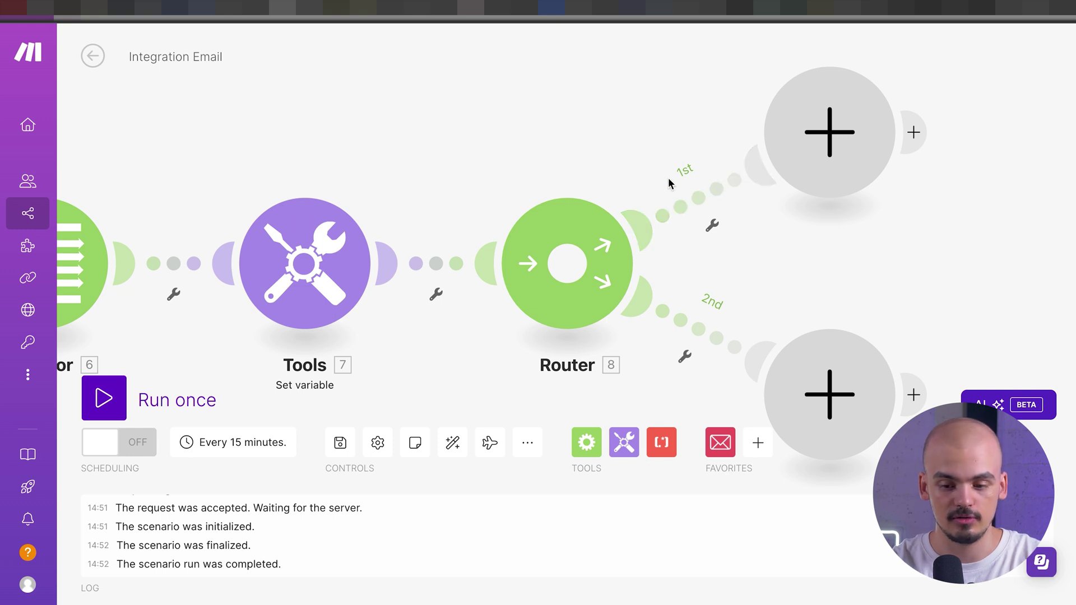
pyautogui.moveTo(829, 394); pyautogui.dragTo(891, 332)
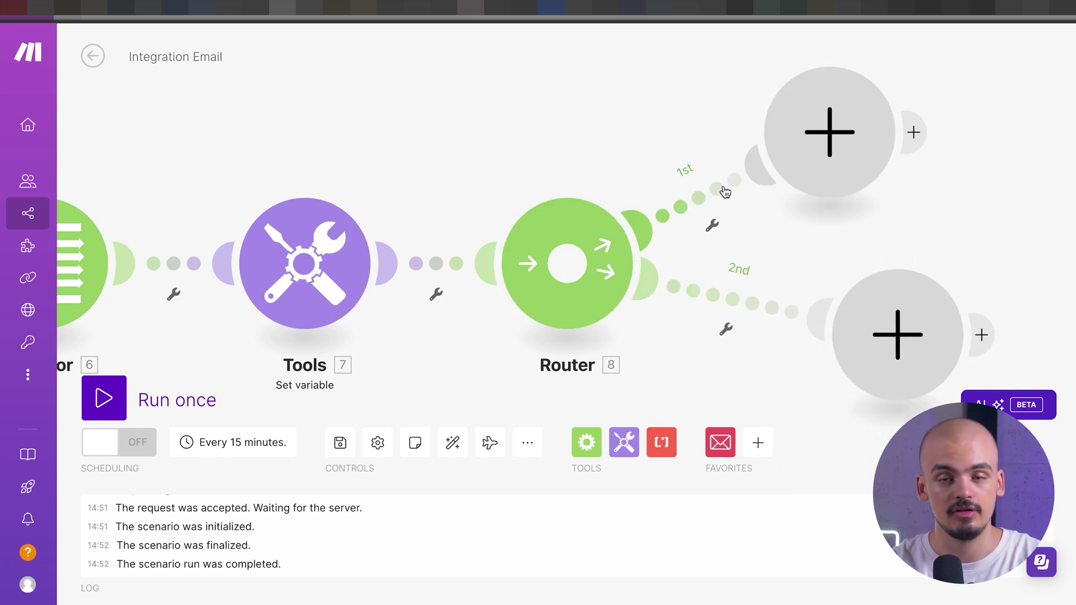
pyautogui.click(707, 194)
pyautogui.click(807, 265)
pyautogui.write('floor(random * (3)) + 1')
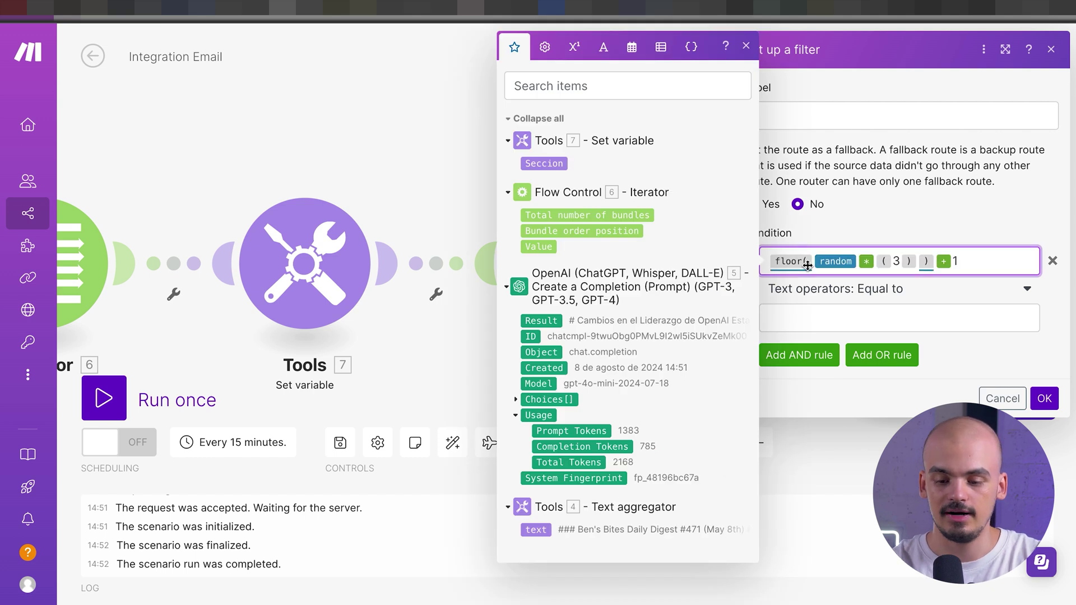
pyautogui.click(854, 216)
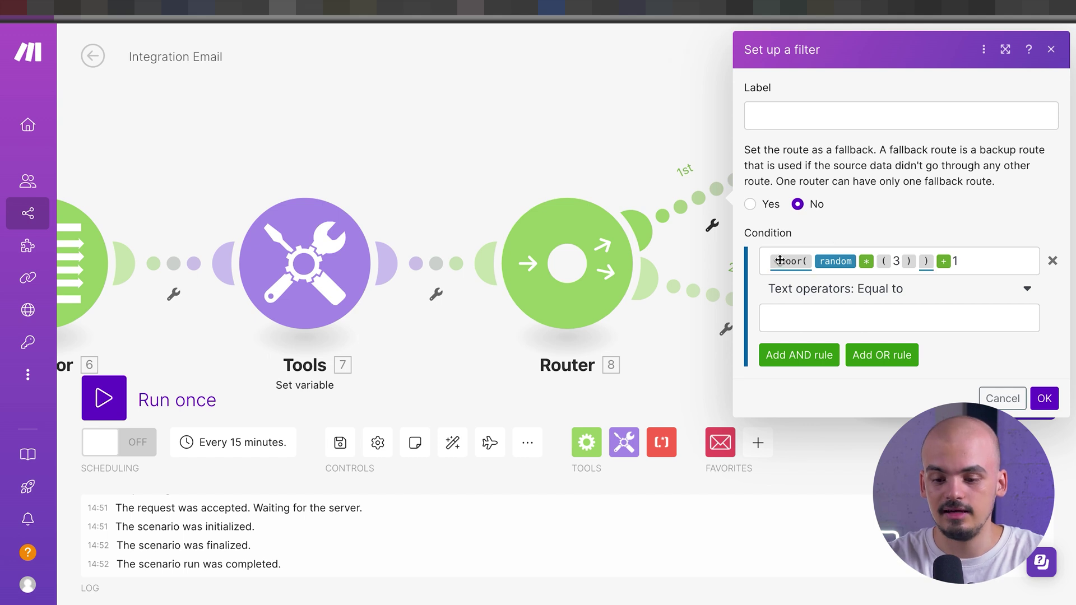
pyautogui.moveTo(780, 260)
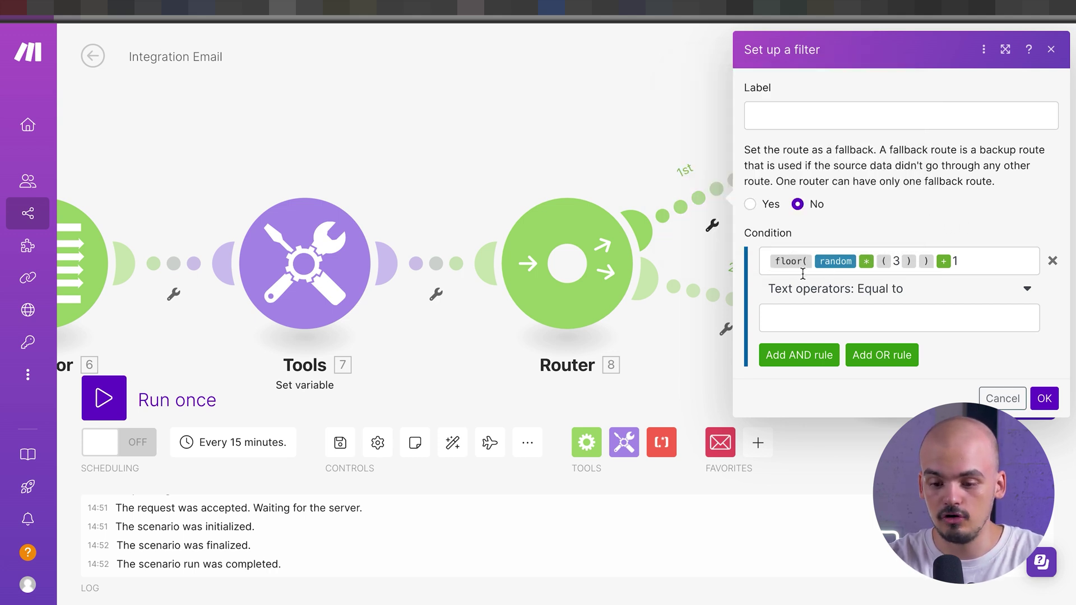
pyautogui.moveTo(842, 261)
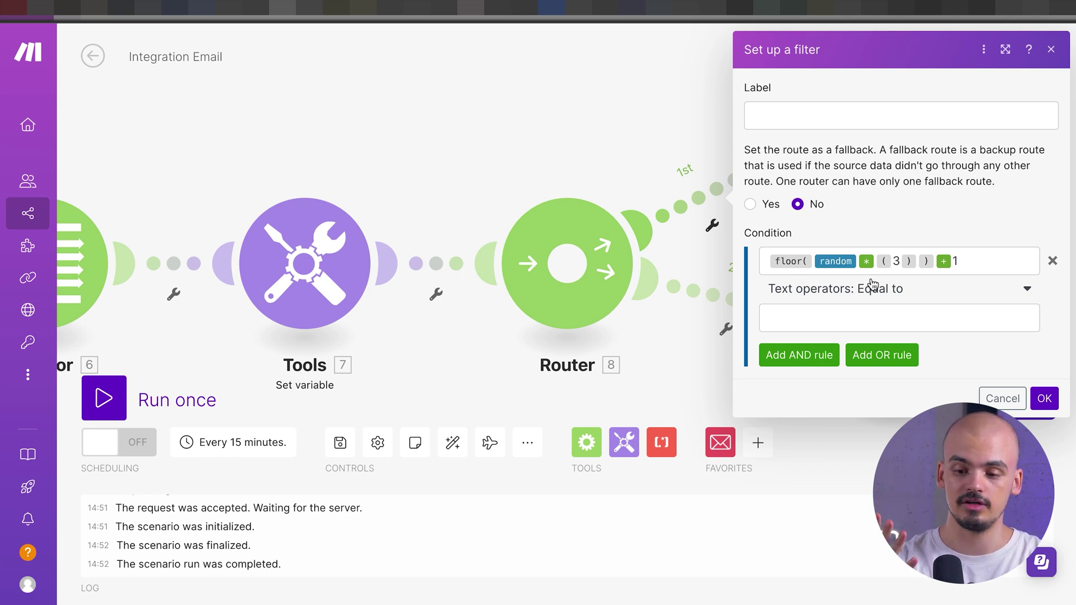
pyautogui.click(715, 179)
# Set the first route's filter condition to floor(random * (3)) with the text operator Equal to and the value 1.
pyautogui.click(693, 198)
pyautogui.click(802, 262)
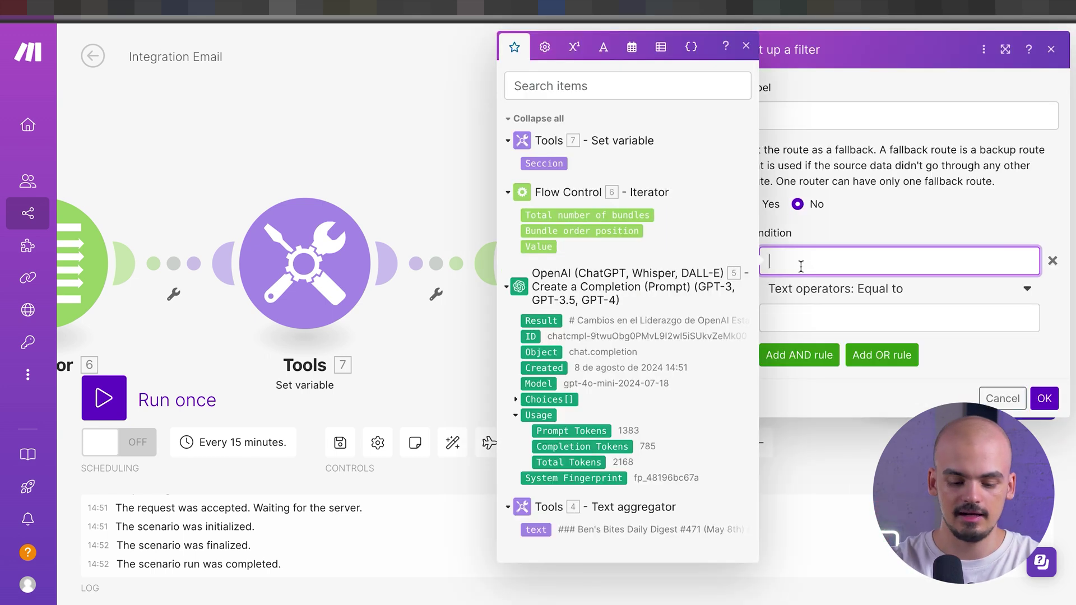
pyautogui.press('Tab')
pyautogui.press('Escape')
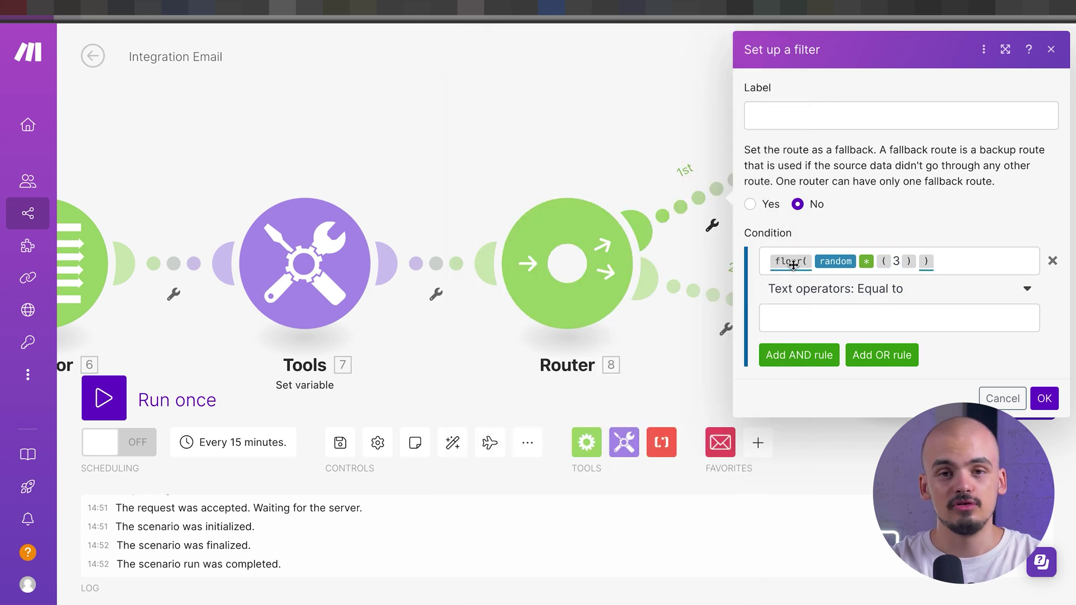
pyautogui.moveTo(793, 265)
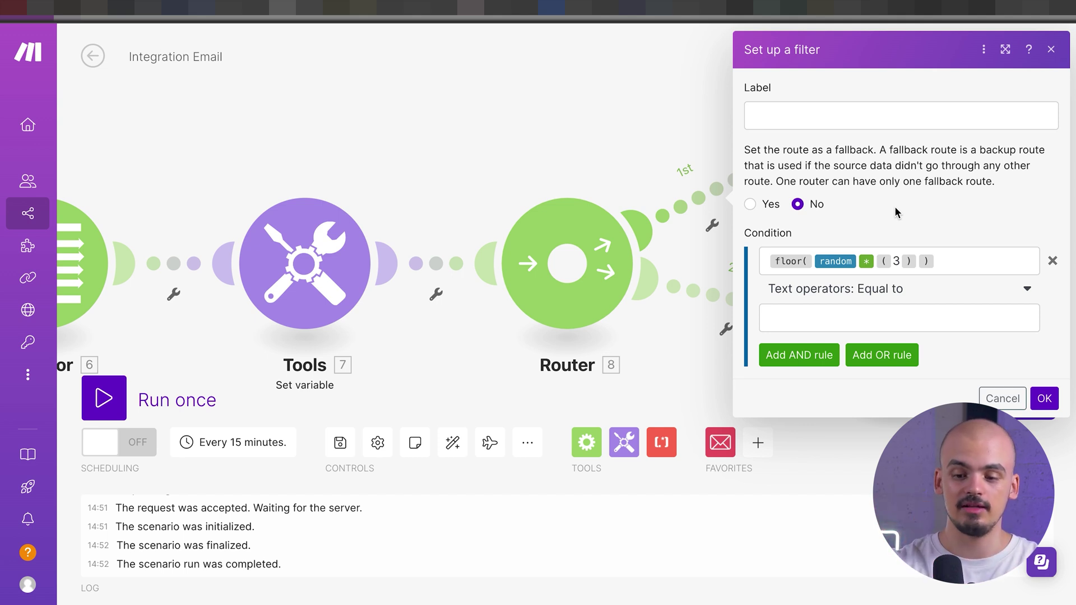
pyautogui.click(817, 319)
pyautogui.write('1')
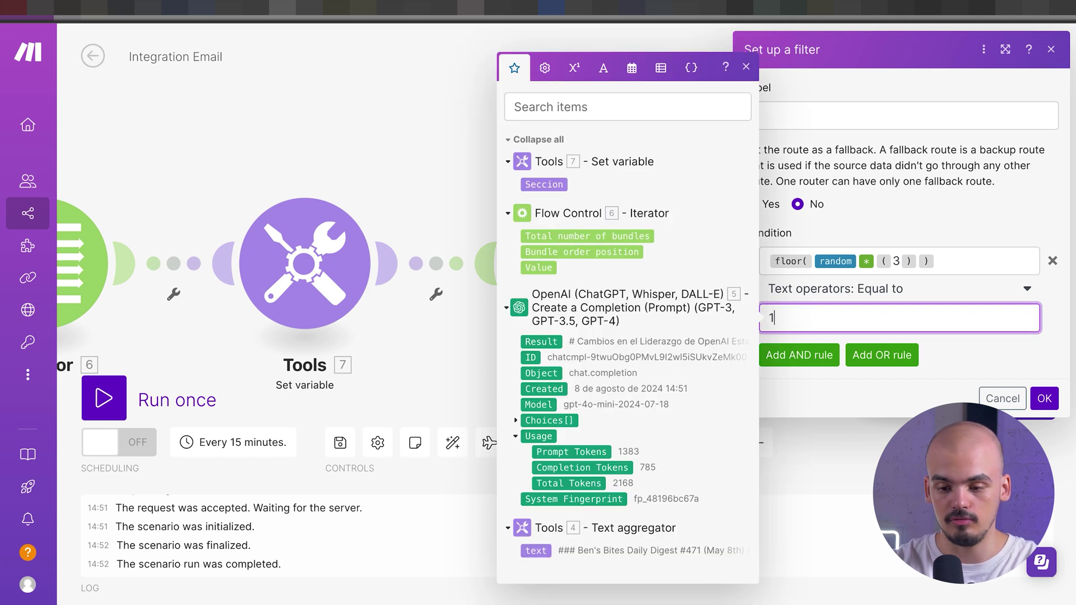
pyautogui.click(940, 205)
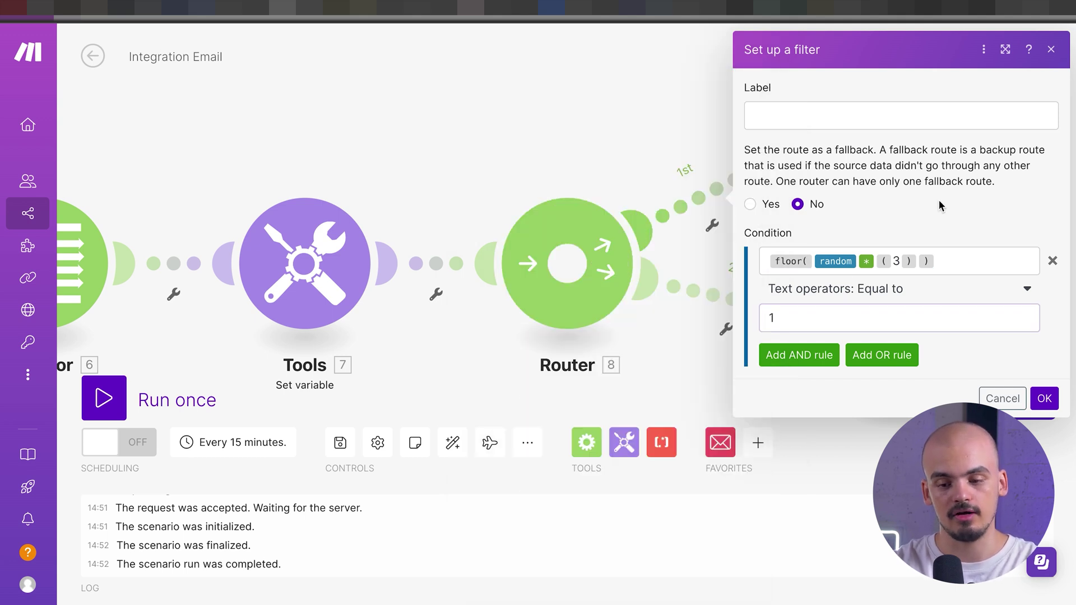
# Change the multiplier in the first route's condition to 2, giving floor(random * (2)), and save the filter.
pyautogui.click(900, 262)
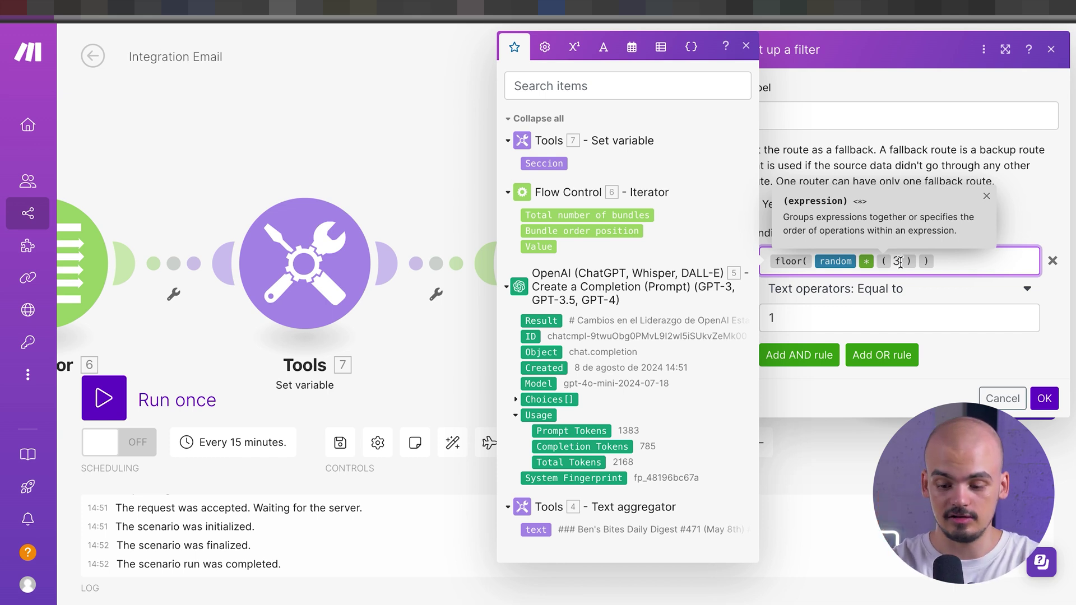
pyautogui.press('BackSpace')
pyautogui.write('2')
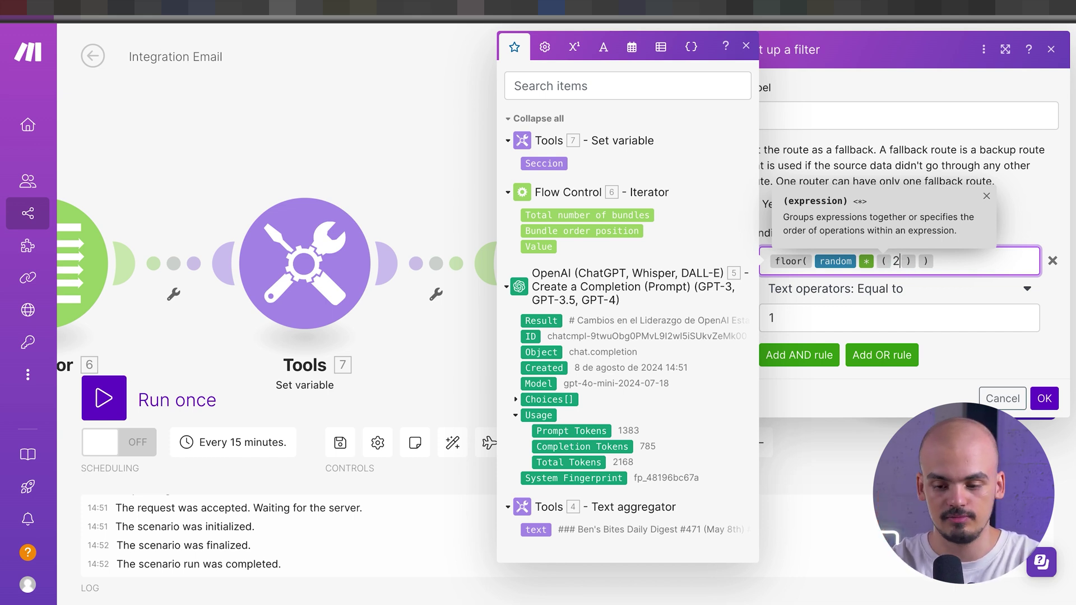
pyautogui.click(981, 369)
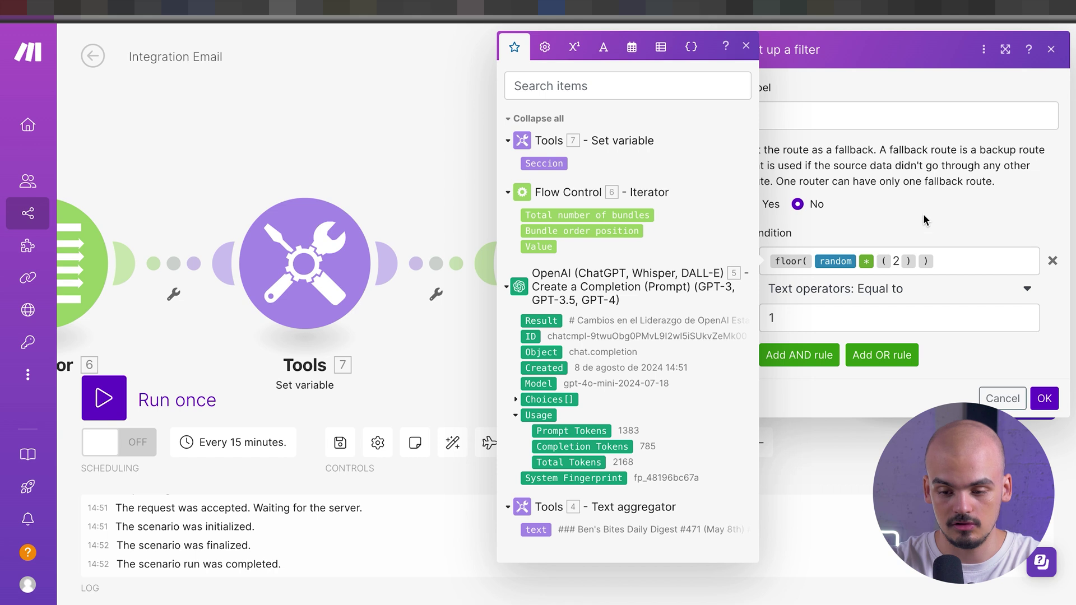
pyautogui.click(746, 45)
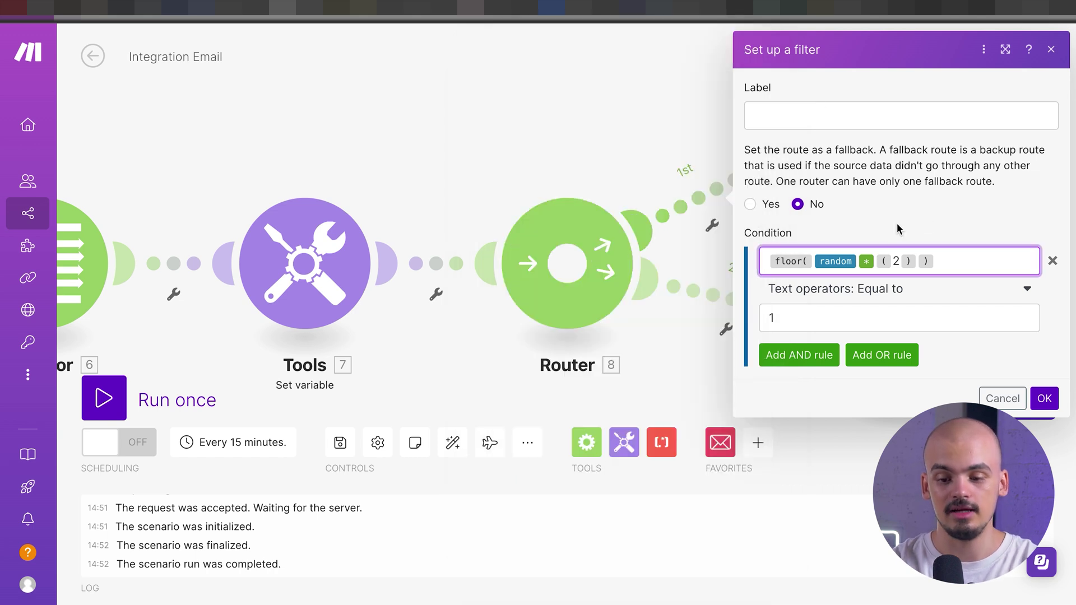
pyautogui.press('Return')
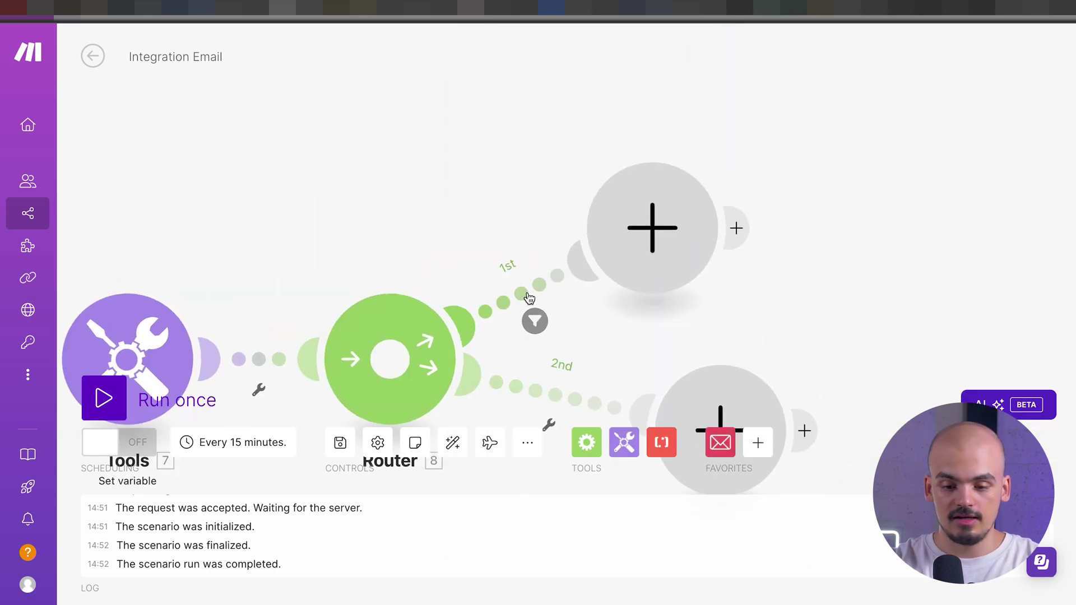
# Label the router's first route filter 33% and save it.
pyautogui.click(535, 321)
pyautogui.click(709, 188)
pyautogui.write('33%')
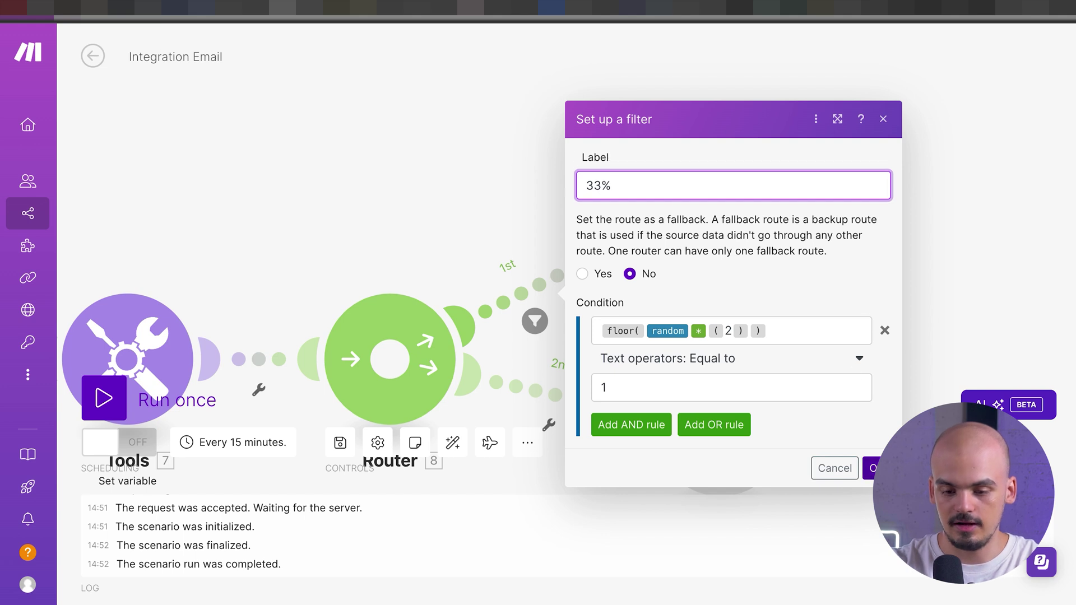
pyautogui.click(873, 468)
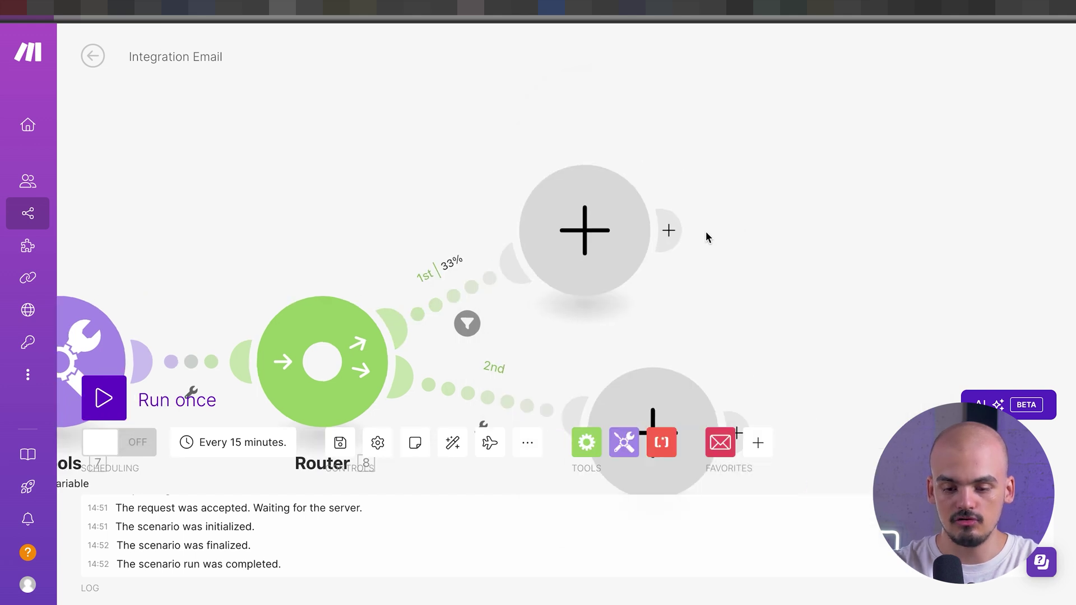
# Put the prepared MidJourney OpenAI completion module on the router's first route in place of the empty module, and open its settings.
pyautogui.moveTo(825, 205); pyautogui.dragTo(521, 216)
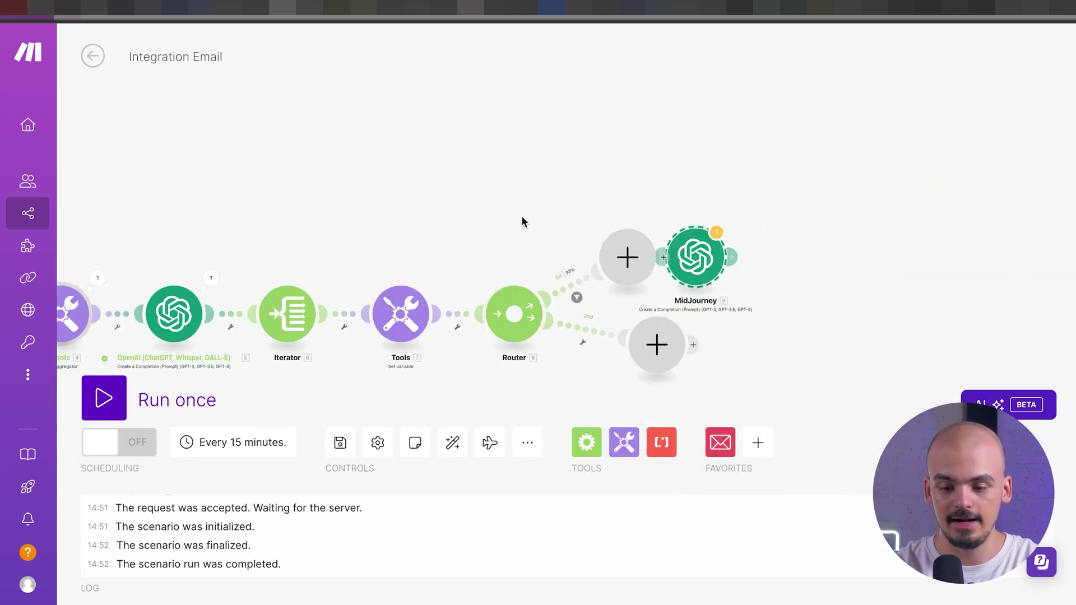
pyautogui.scroll(3, 654, 224)
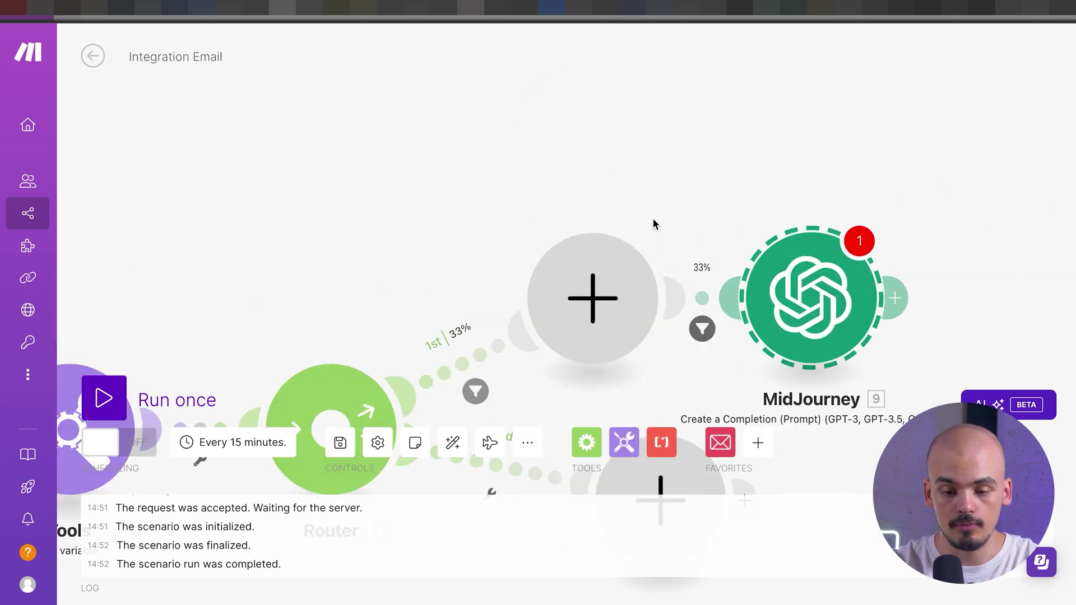
pyautogui.rightClick(597, 290)
pyautogui.click(620, 324)
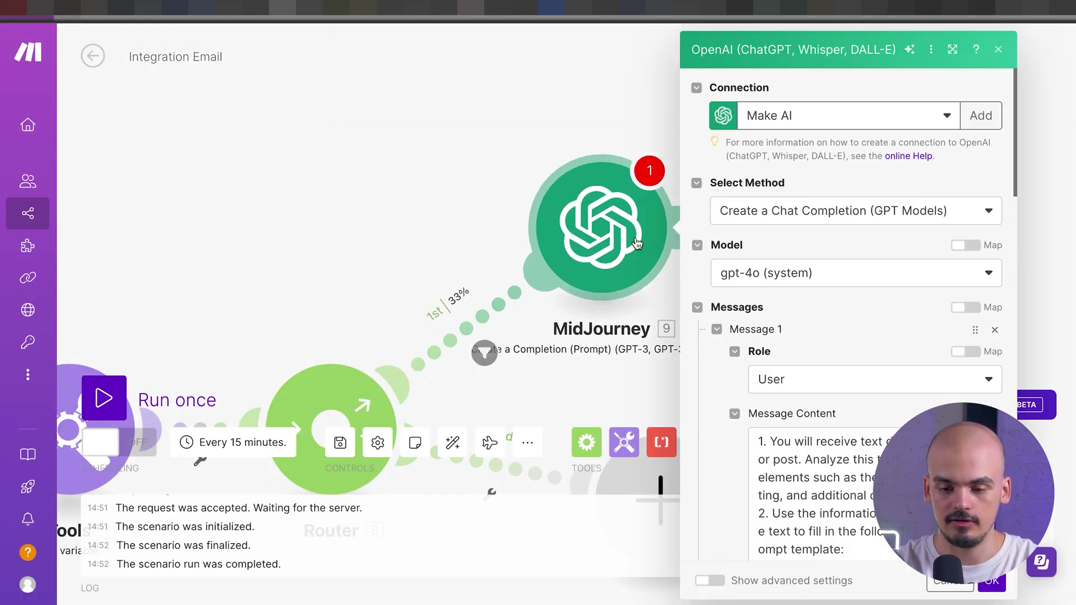
# Examine the model and the first message's Midjourney prompt template, including how the subject, action, setting and additional details are described.
pyautogui.scroll(-3, 800, 300)
pyautogui.scroll(1, 798, 192)
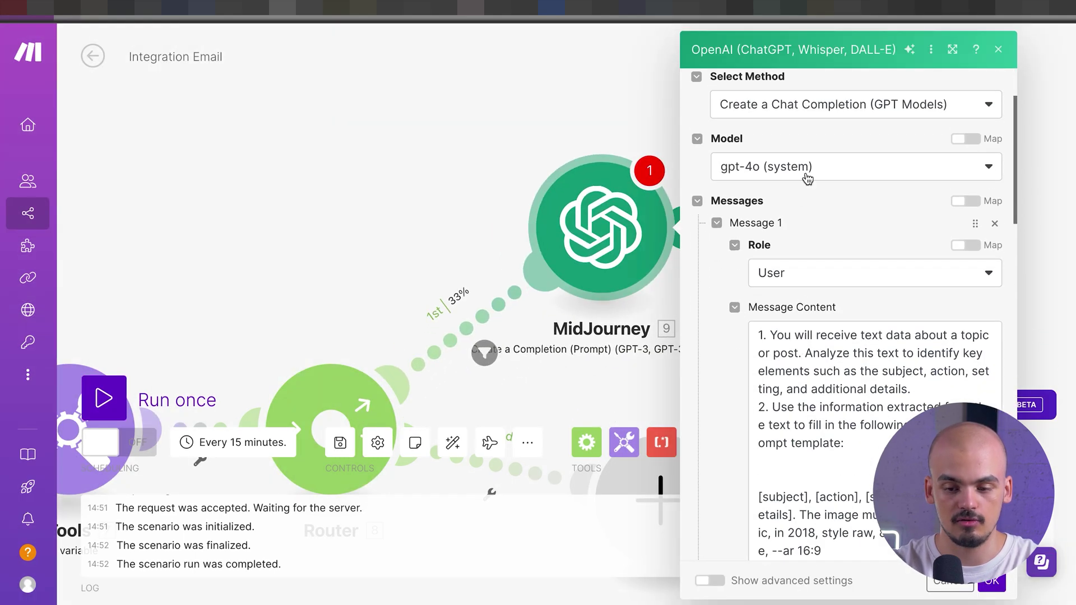
pyautogui.scroll(-2, 785, 208)
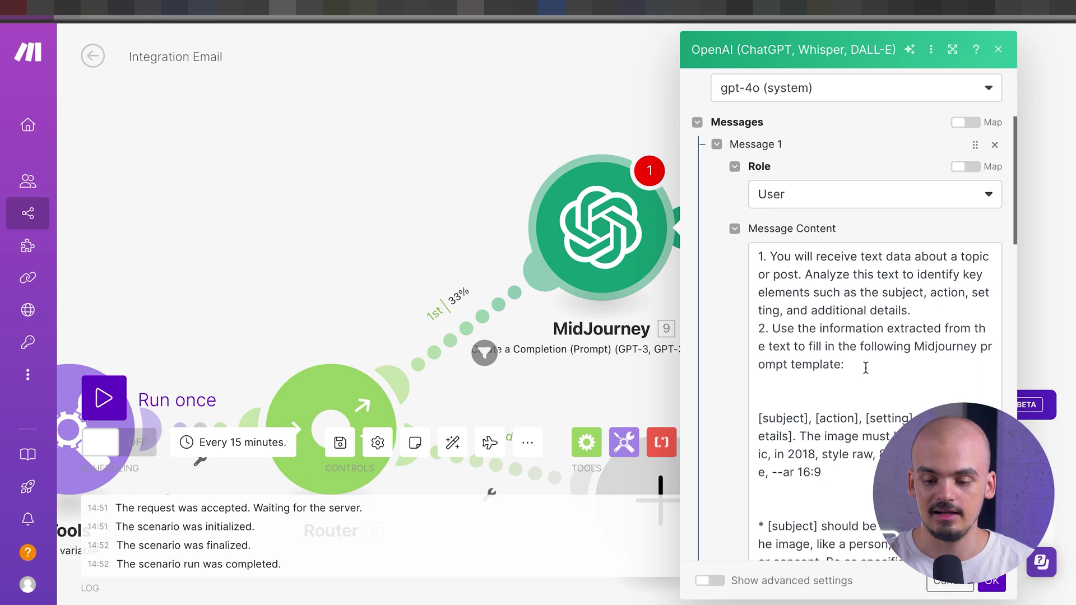
pyautogui.scroll(-3, 865, 368)
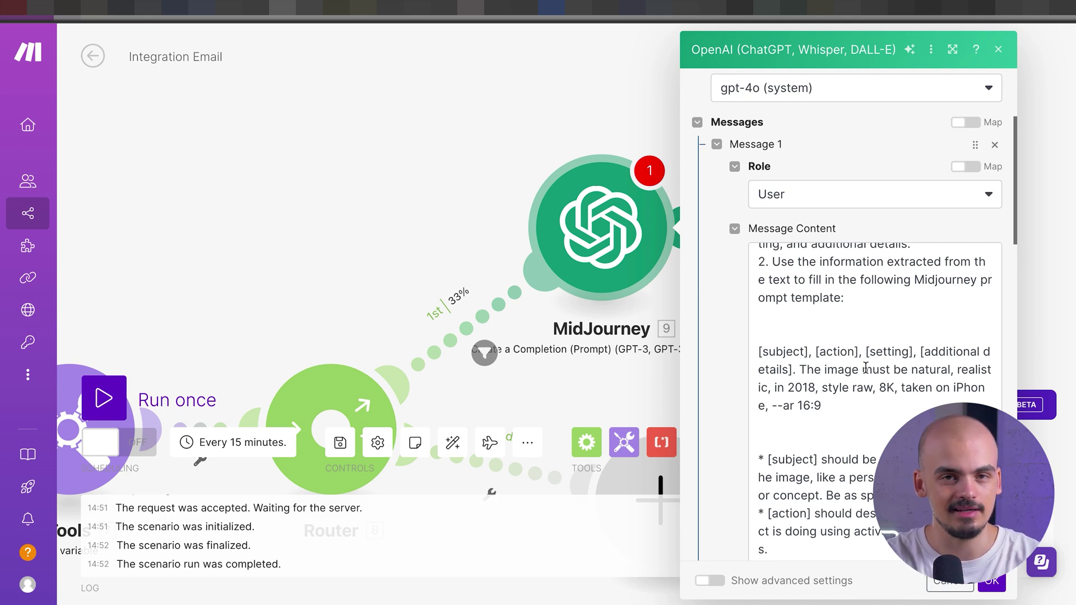
pyautogui.scroll(-1, 865, 367)
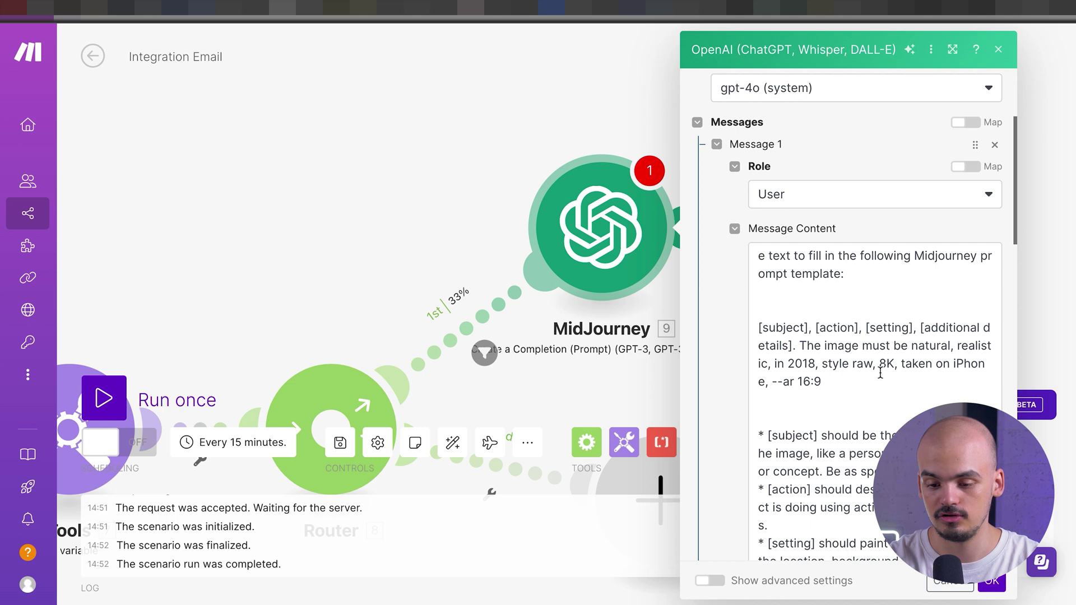
pyautogui.scroll(-5, 910, 403)
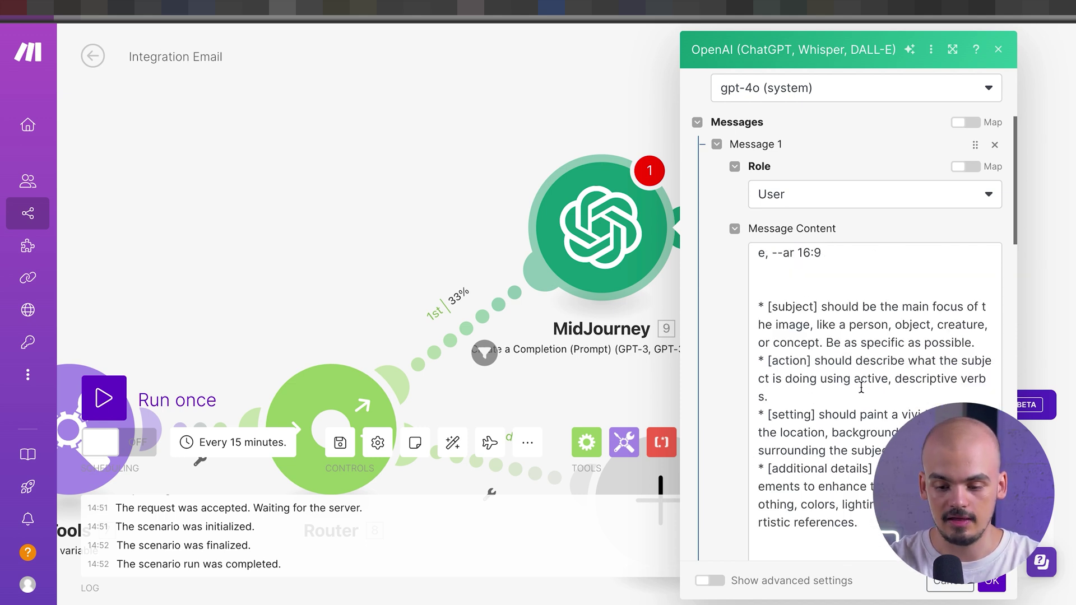
pyautogui.scroll(-5, 862, 387)
pyautogui.scroll(-3, 861, 388)
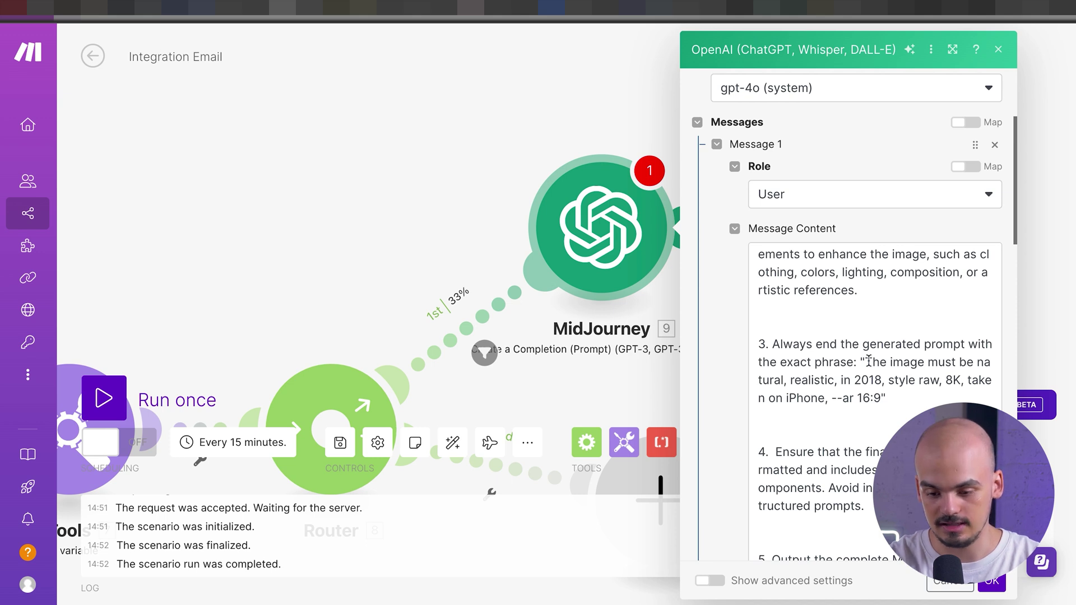
# Examine the first message's required closing phrase and output rules, and continue on to the second message's sample text.
pyautogui.moveTo(868, 360); pyautogui.dragTo(879, 400)
pyautogui.scroll(-4, 879, 400)
pyautogui.click(783, 329)
pyautogui.click(872, 376)
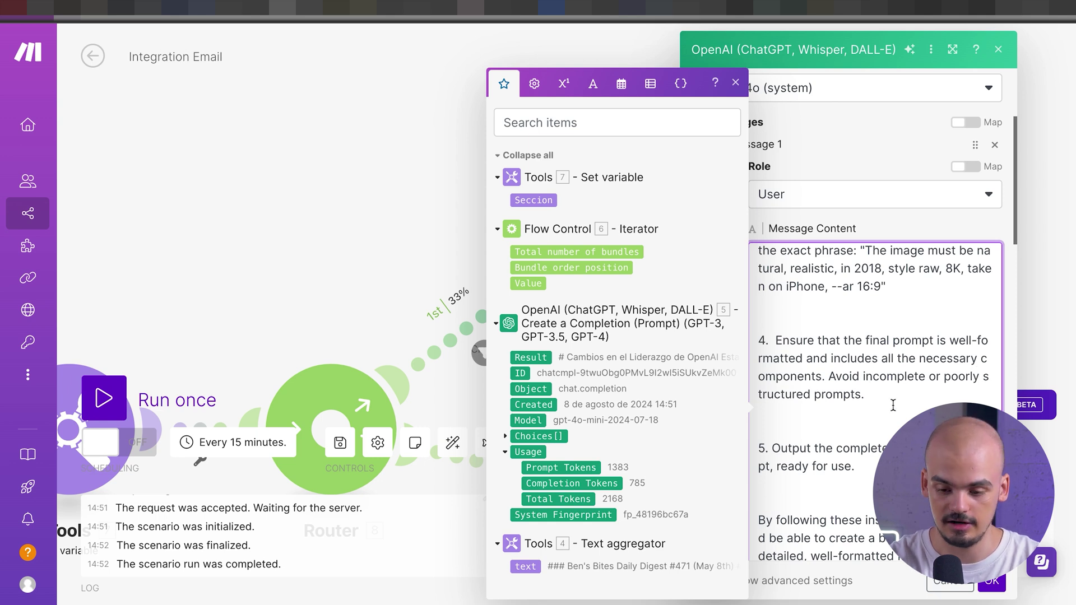
pyautogui.scroll(-2, 893, 404)
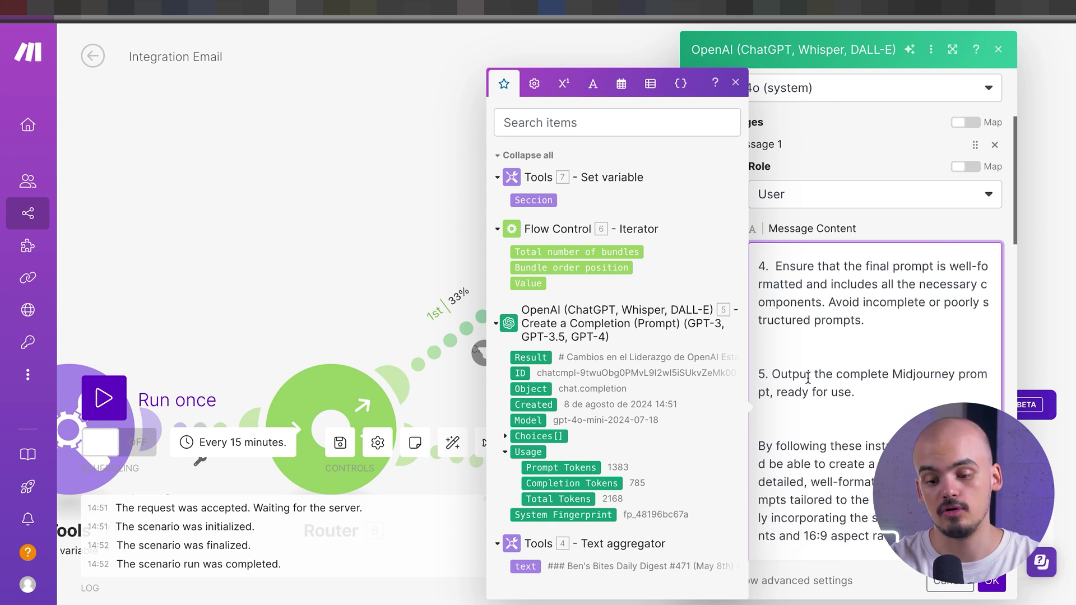
pyautogui.scroll(-1, 882, 401)
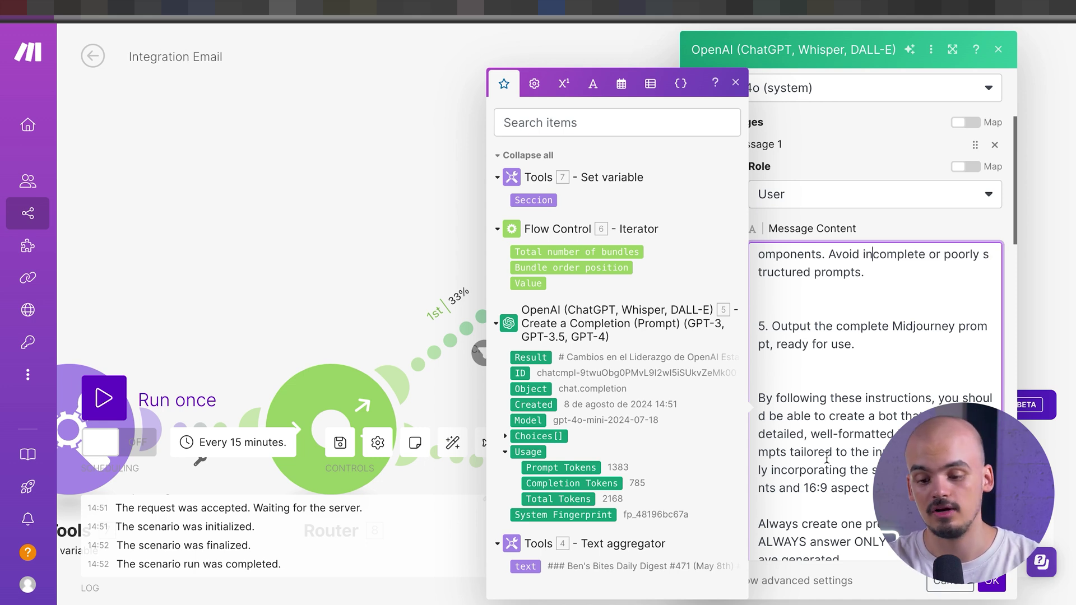
pyautogui.scroll(-2, 827, 458)
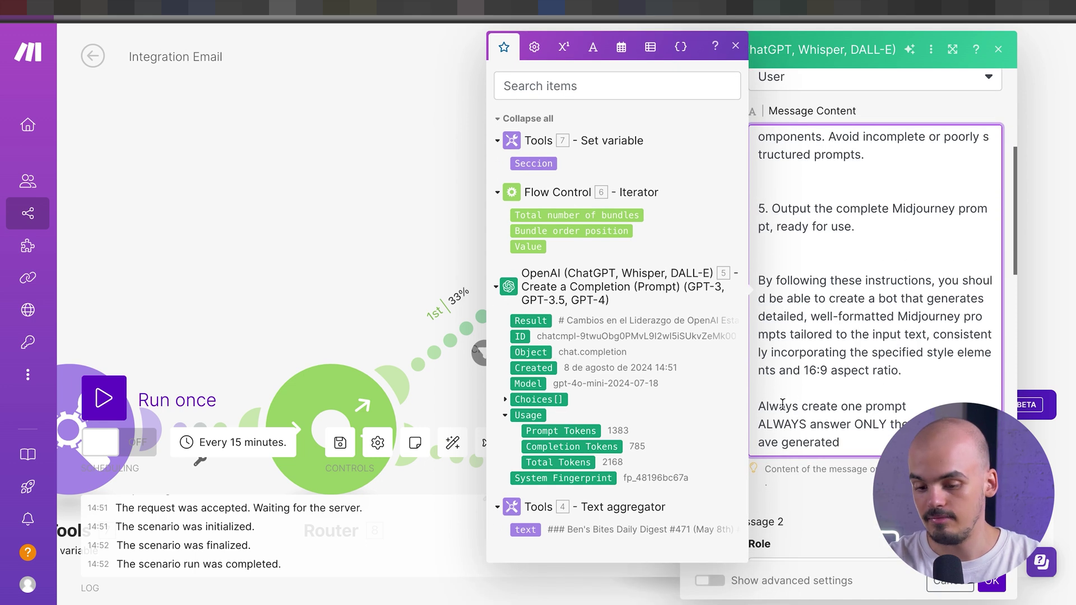
pyautogui.scroll(-1, 874, 417)
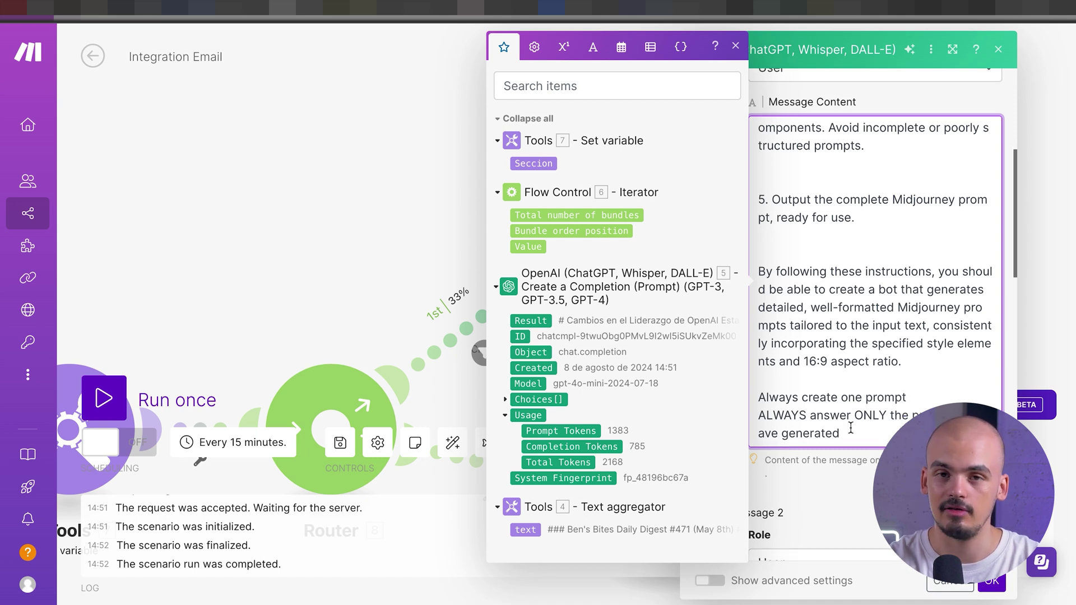
pyautogui.scroll(-7, 851, 428)
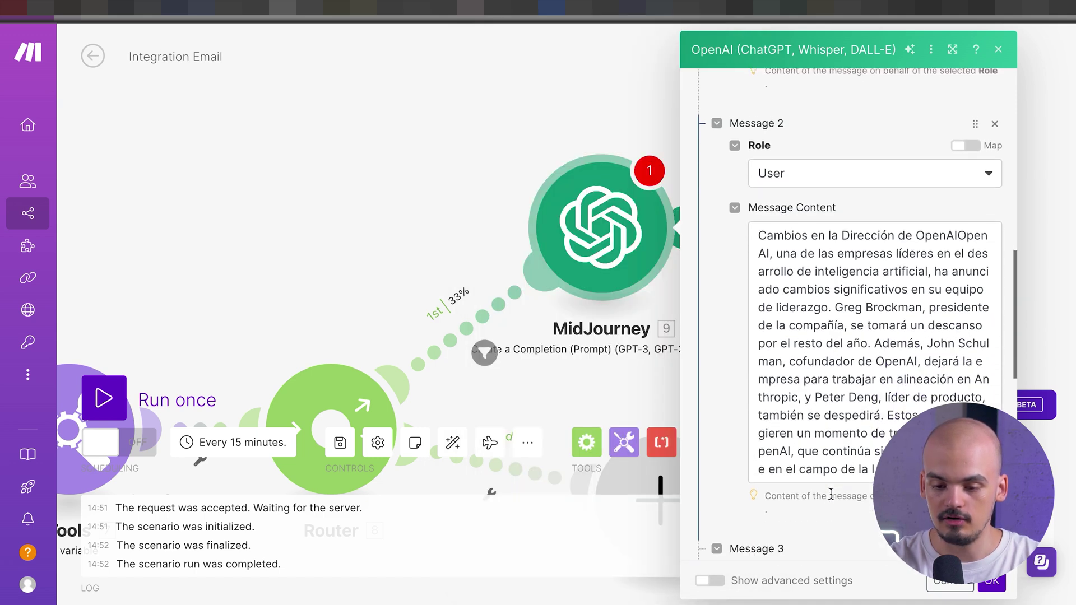
# Examine the third message's Assistant role and its sample Midjourney prompt.
pyautogui.scroll(-4, 799, 336)
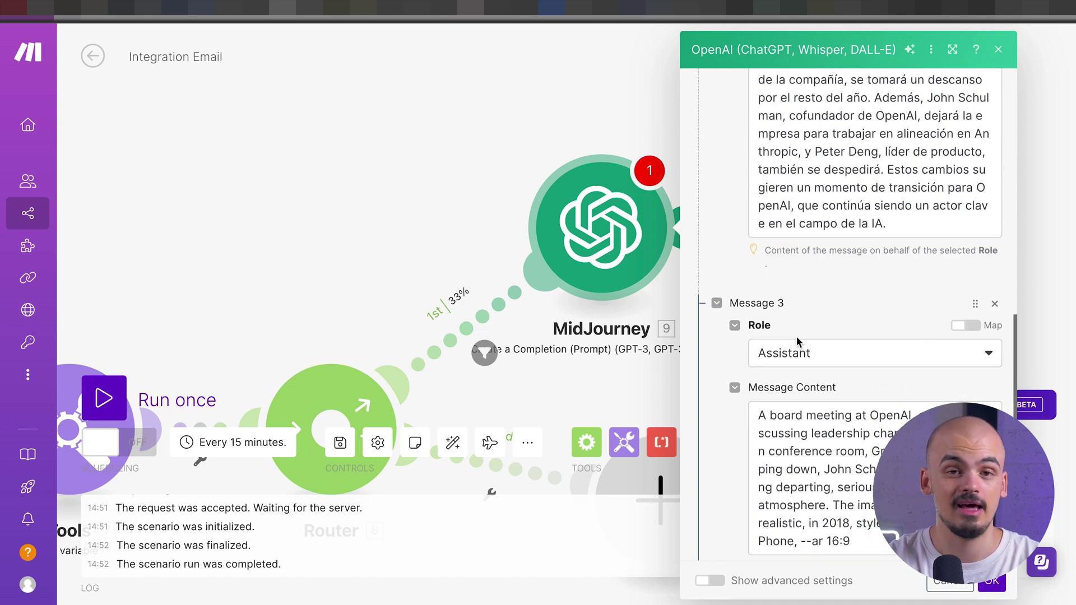
pyautogui.scroll(-2, 795, 336)
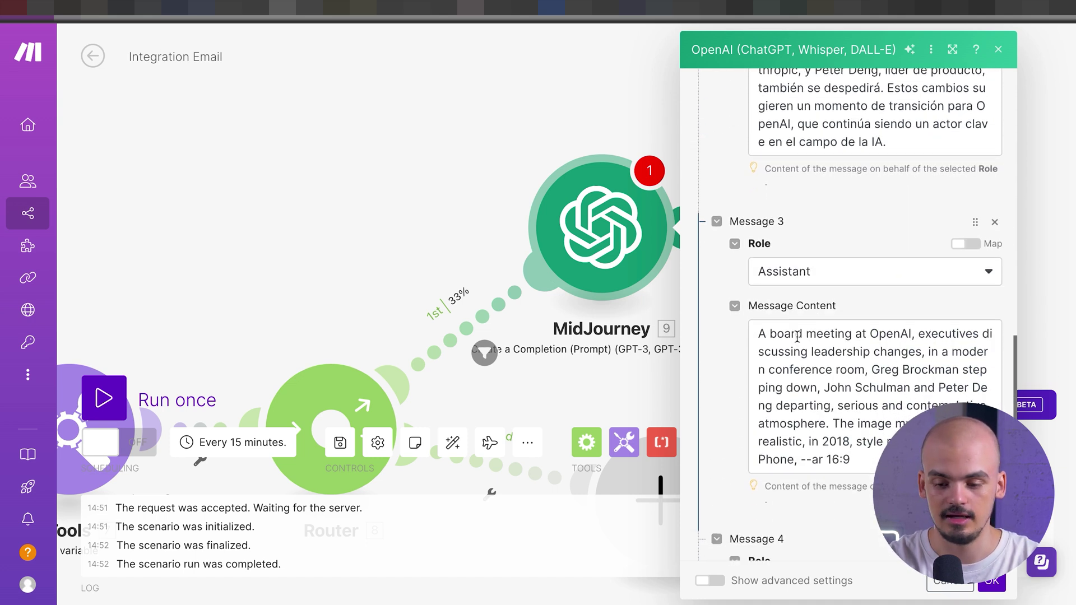
pyautogui.moveTo(766, 336); pyautogui.dragTo(856, 450)
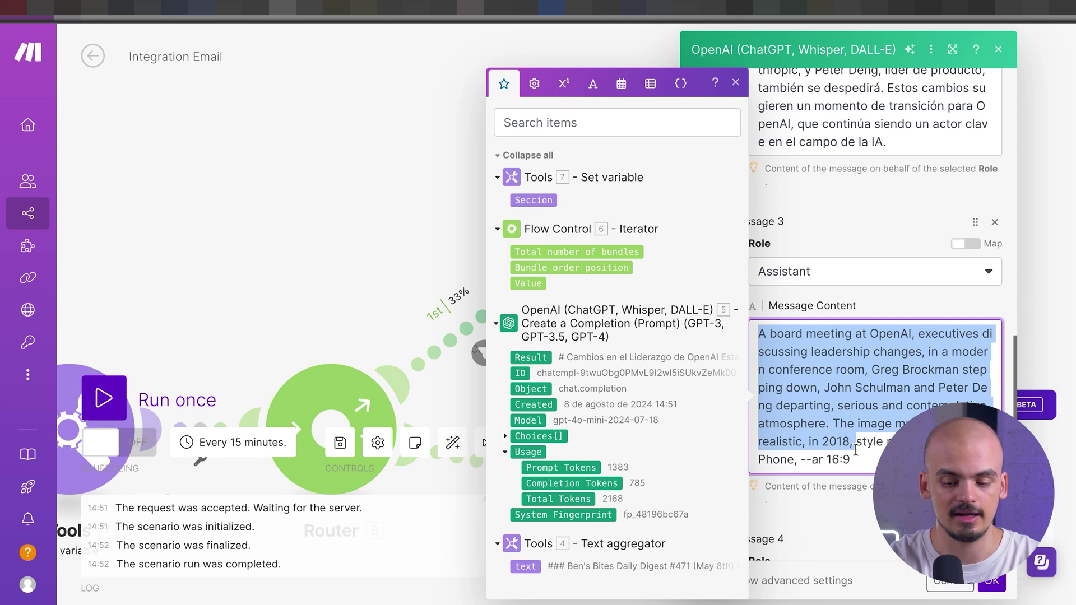
pyautogui.click(856, 450)
# Replace the fourth message's user content with the Iterator's Value, and save the MidJourney module.
pyautogui.scroll(-3, 856, 449)
pyautogui.click(823, 511)
pyautogui.press('BackSpace')
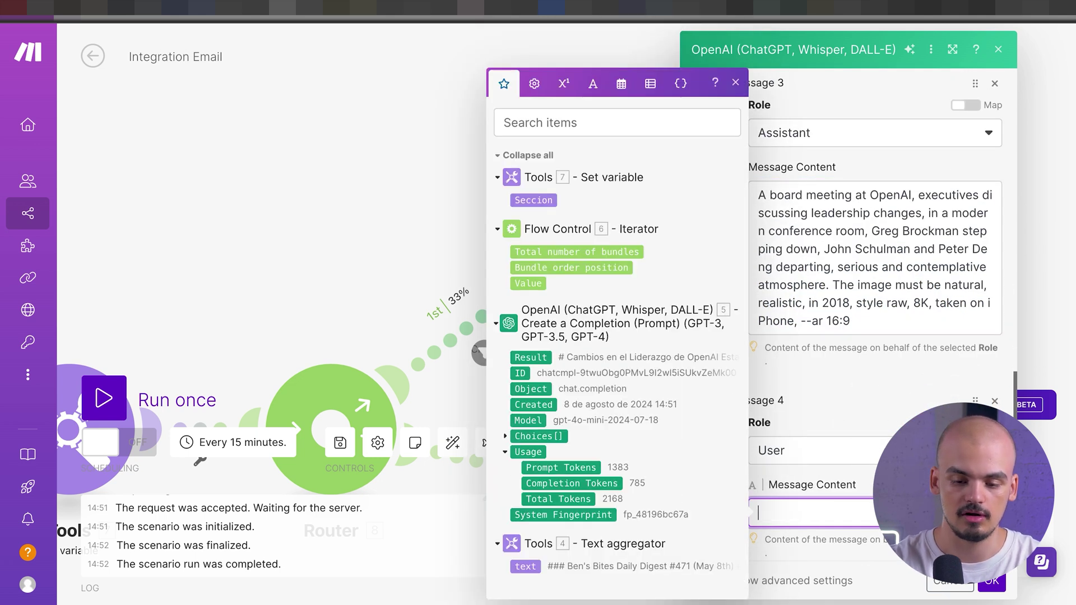
pyautogui.click(528, 283)
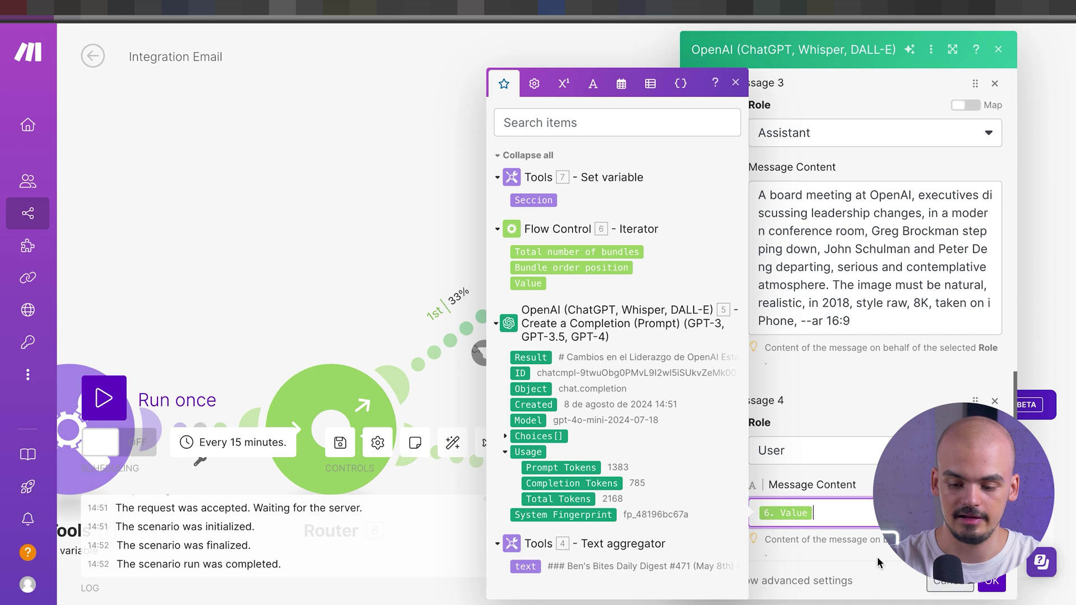
pyautogui.click(991, 581)
# Examine the first two article sections in the result of the earlier OpenAI completion run.
pyautogui.hscroll(-10, 464, 227)
pyautogui.hscroll(-5, 604, 280)
pyautogui.click(351, 335)
pyautogui.click(467, 402)
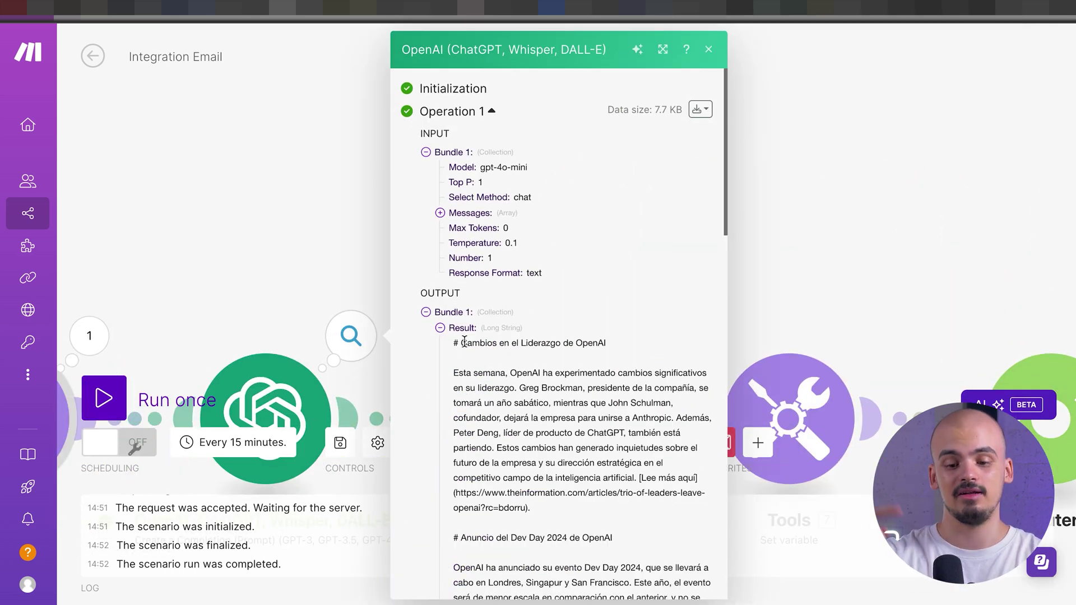
pyautogui.moveTo(462, 343); pyautogui.dragTo(682, 504)
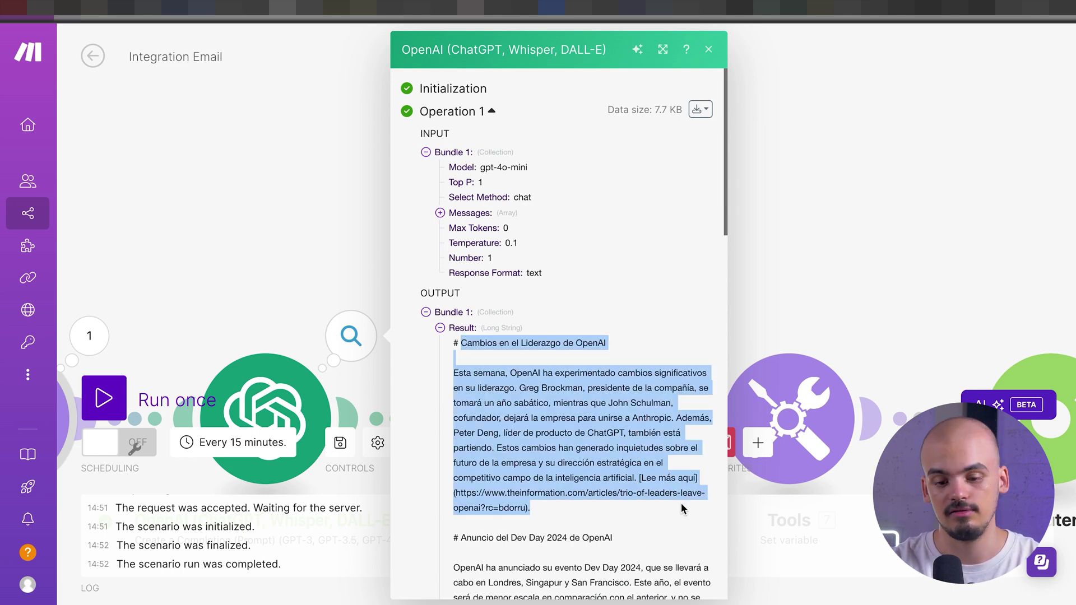
pyautogui.scroll(-3, 561, 526)
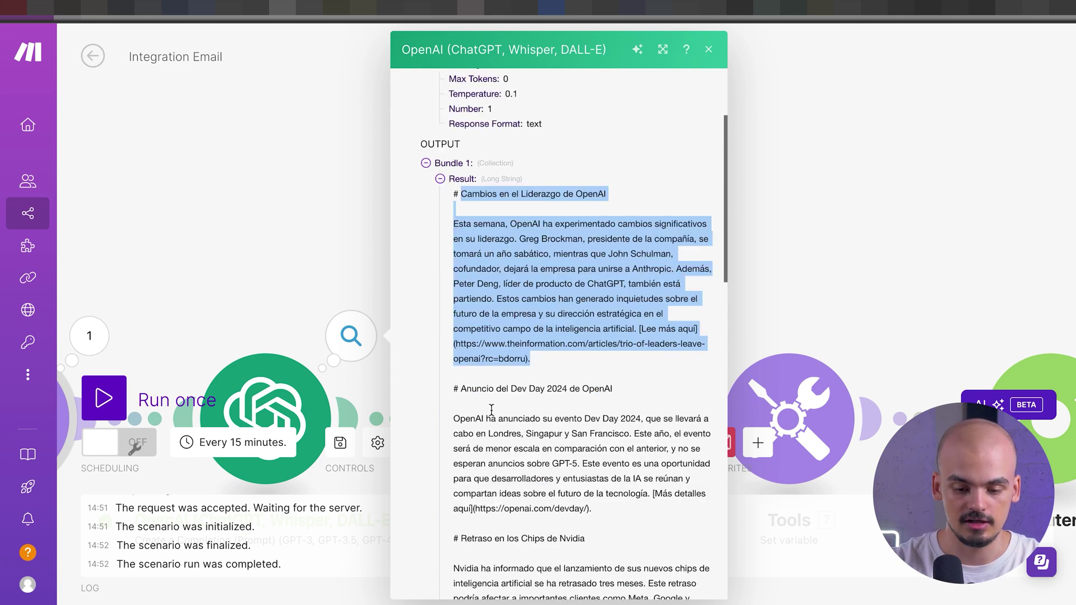
pyautogui.moveTo(464, 384); pyautogui.dragTo(605, 509)
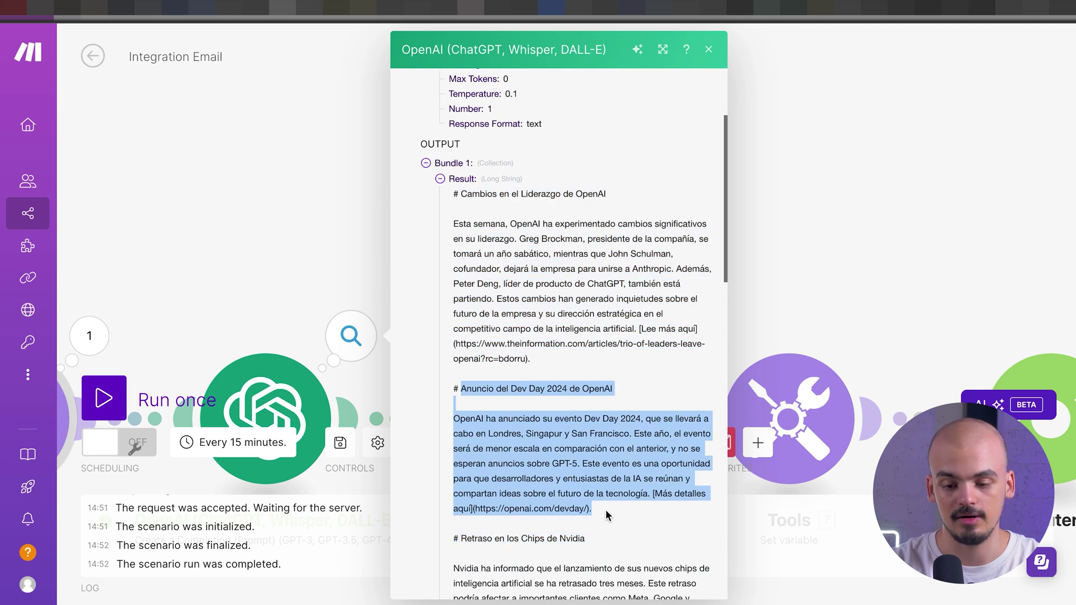
pyautogui.press('Escape')
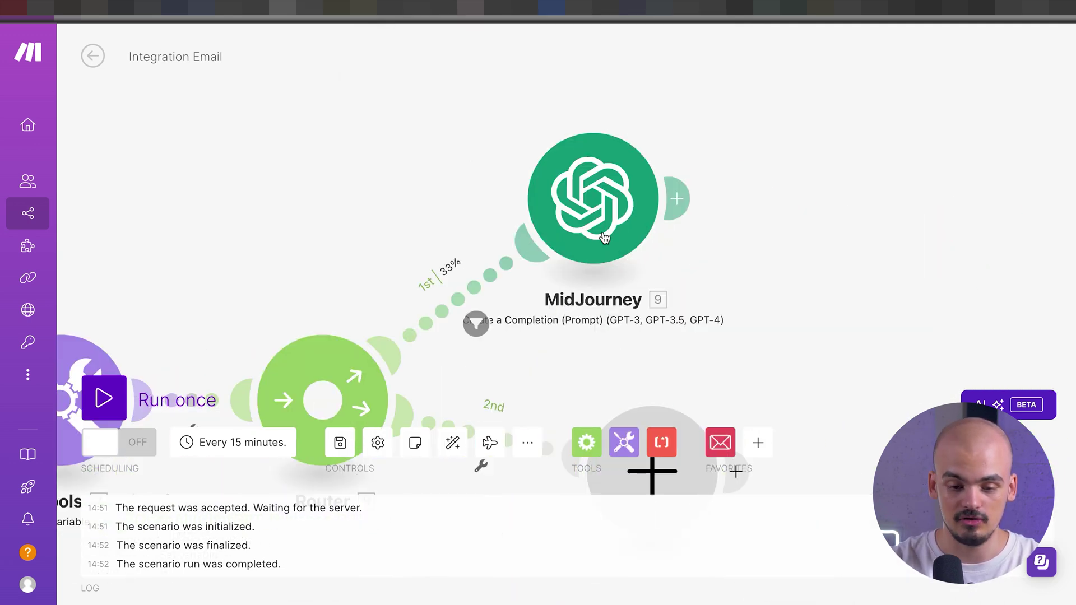
# Add a Set variable module after MidJourney, named Seccion with MidJourney's Result as its value, and save it.
pyautogui.click(693, 193)
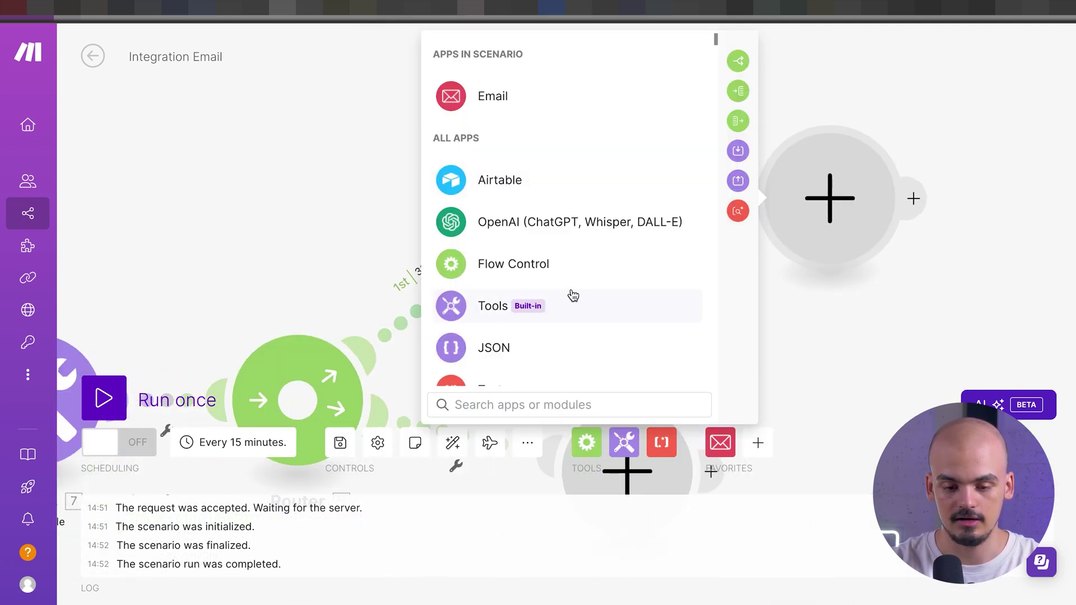
pyautogui.click(569, 299)
pyautogui.click(541, 371)
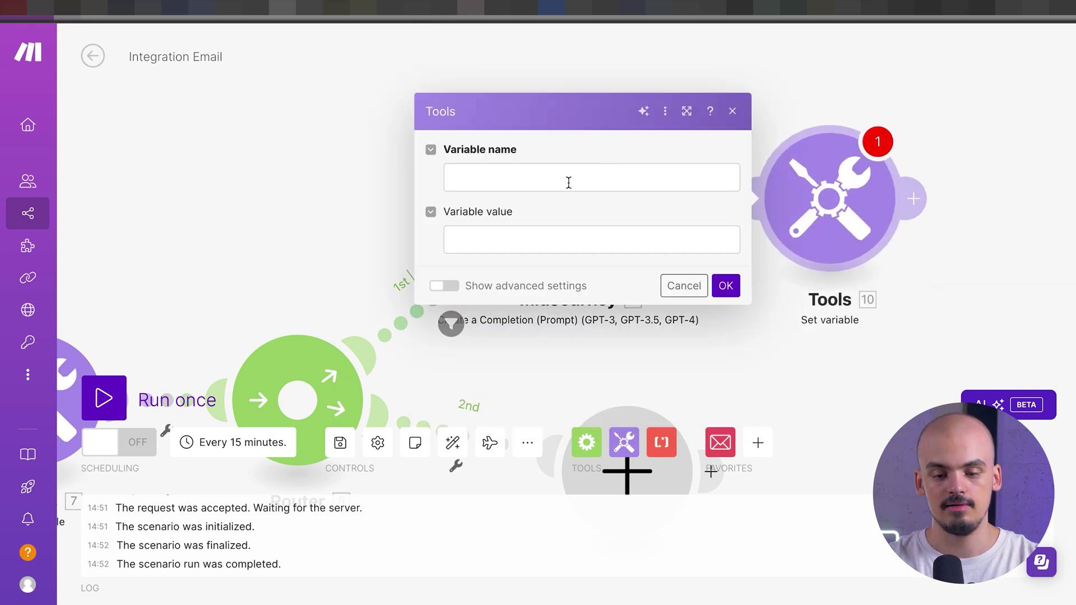
pyautogui.click(567, 182)
pyautogui.write('Seccion')
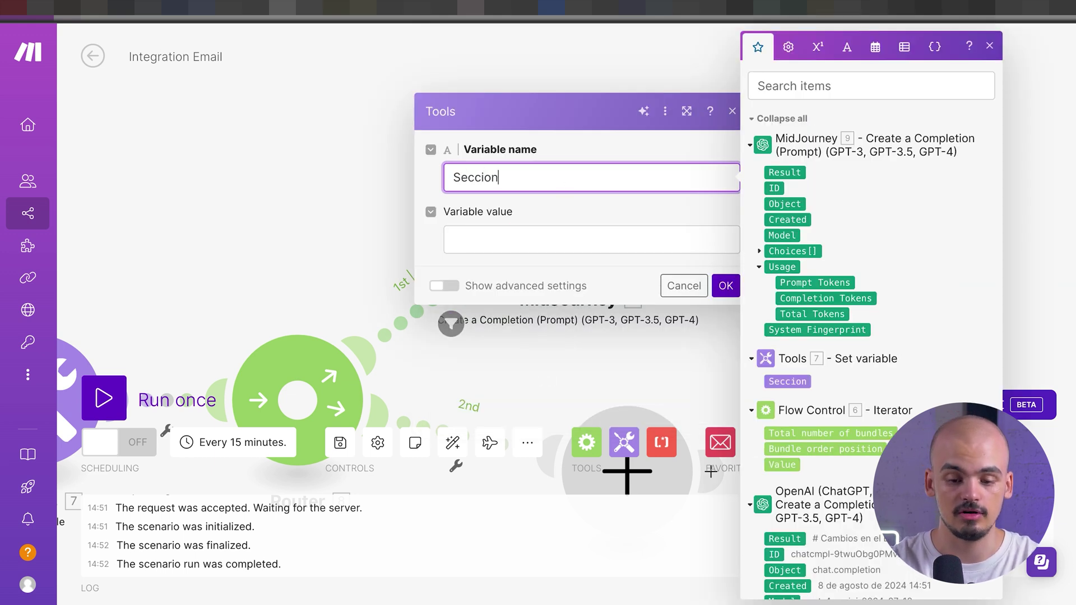
pyautogui.click(453, 247)
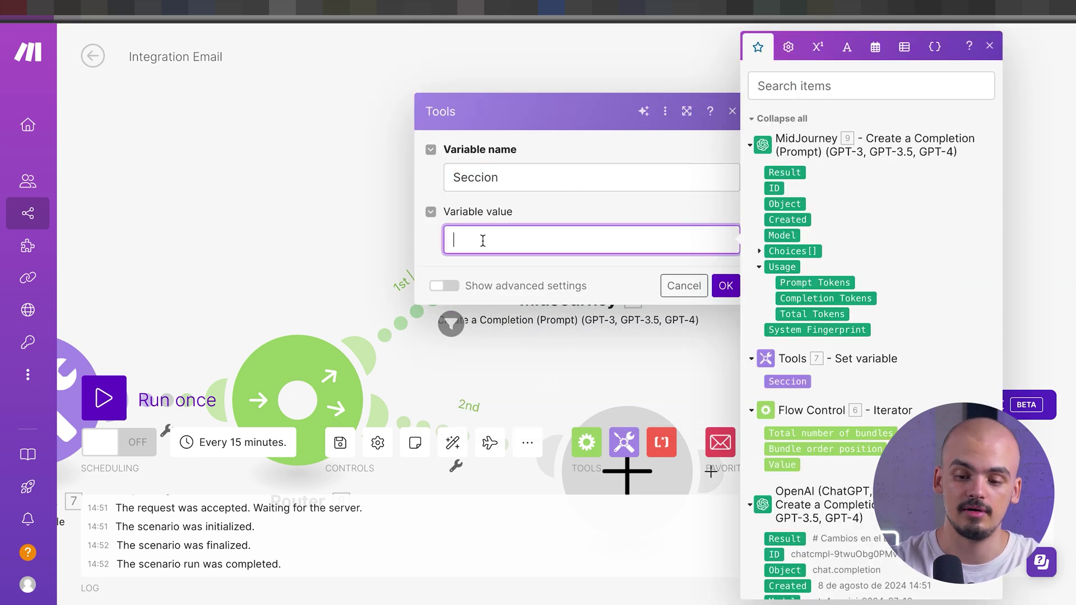
pyautogui.click(799, 170)
pyautogui.click(589, 273)
pyautogui.click(728, 284)
# Put a Tools Get variable module on the router's second route, reading the variable Seccion.
pyautogui.moveTo(577, 404); pyautogui.dragTo(792, 295)
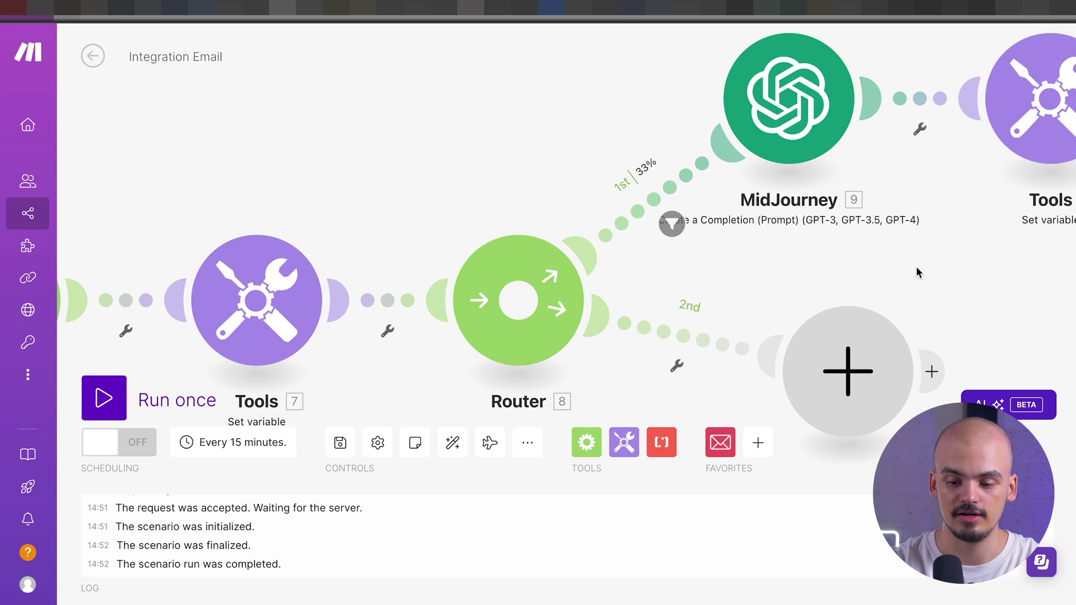
pyautogui.moveTo(915, 267); pyautogui.dragTo(849, 288)
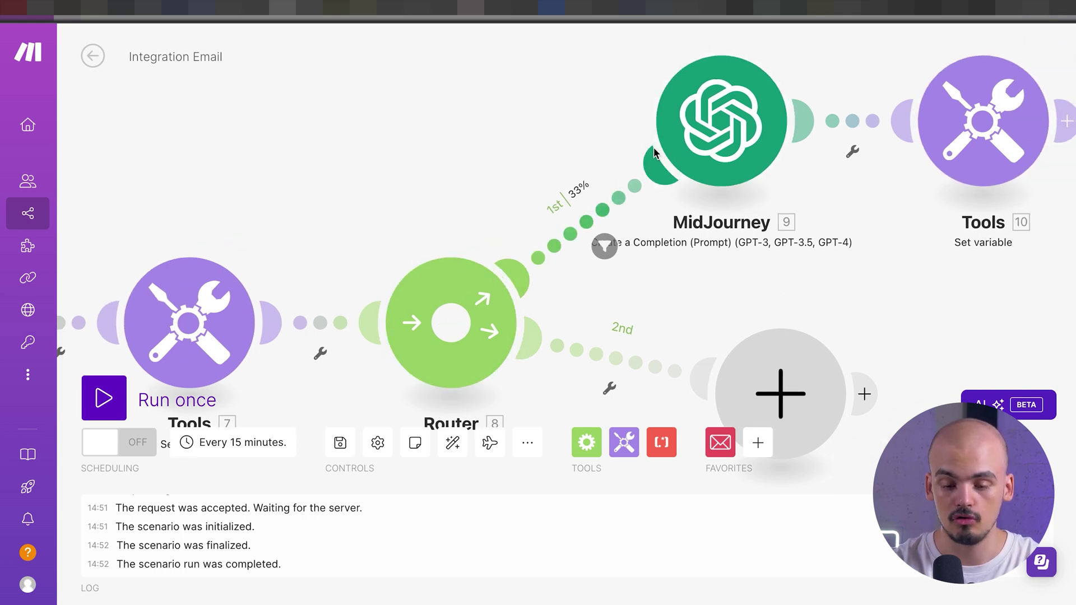
pyautogui.moveTo(792, 372); pyautogui.dragTo(785, 320)
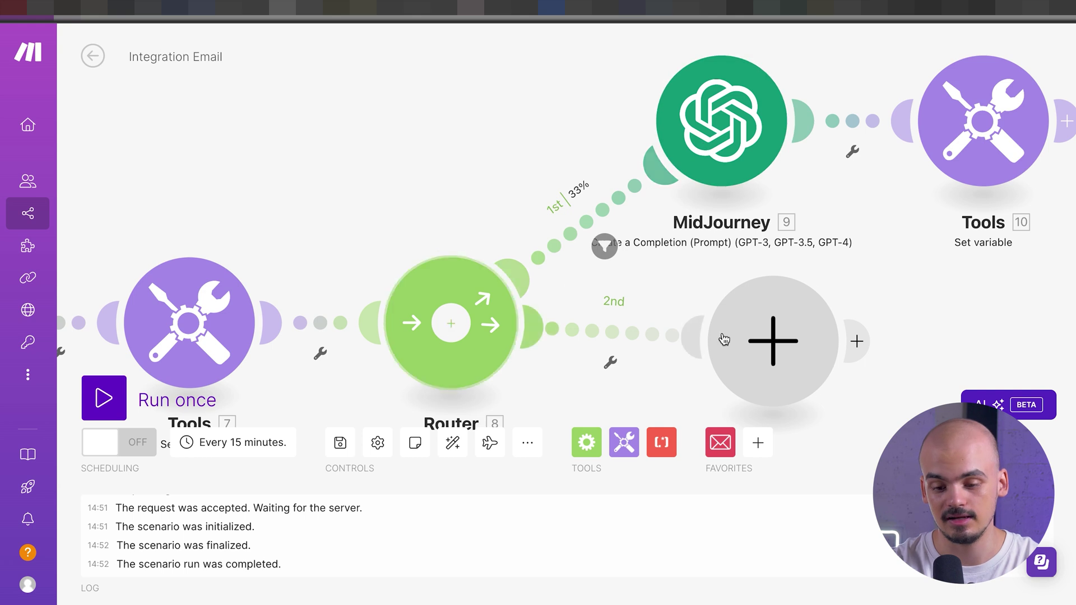
pyautogui.click(773, 339)
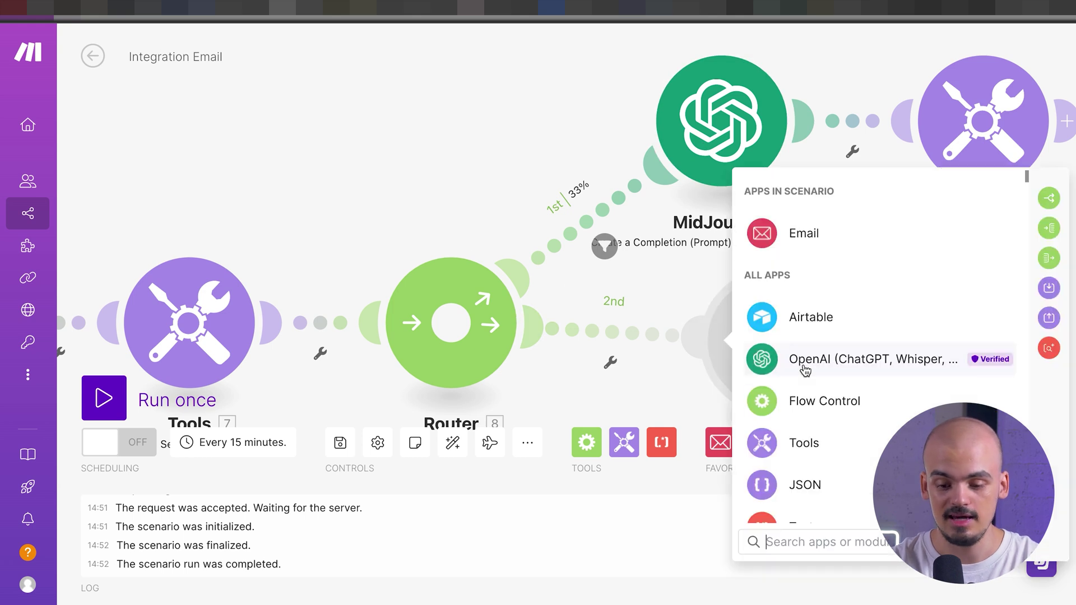
pyautogui.click(805, 452)
pyautogui.click(856, 359)
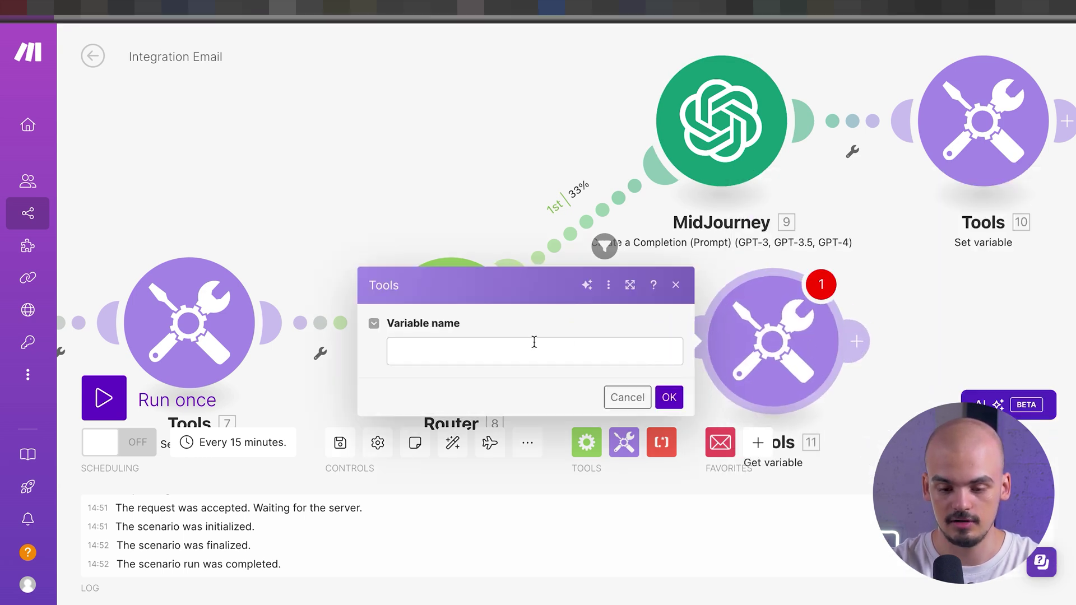
pyautogui.click(533, 341)
pyautogui.write('Sec')
pyautogui.click(346, 313)
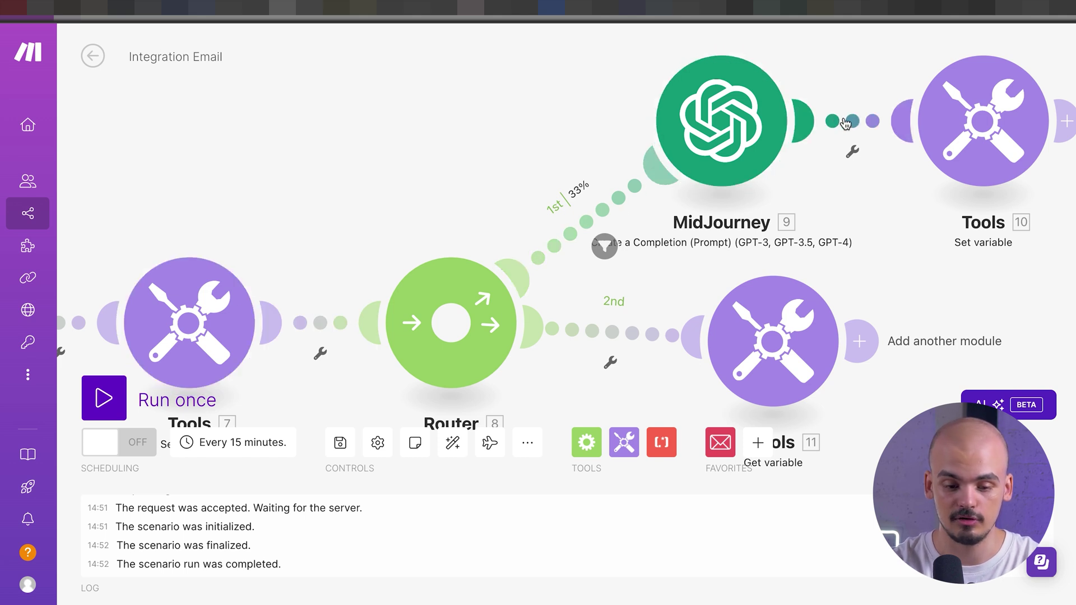
# Compare the variable names and values in the Set variable modules after MidJourney and before the router.
pyautogui.click(975, 122)
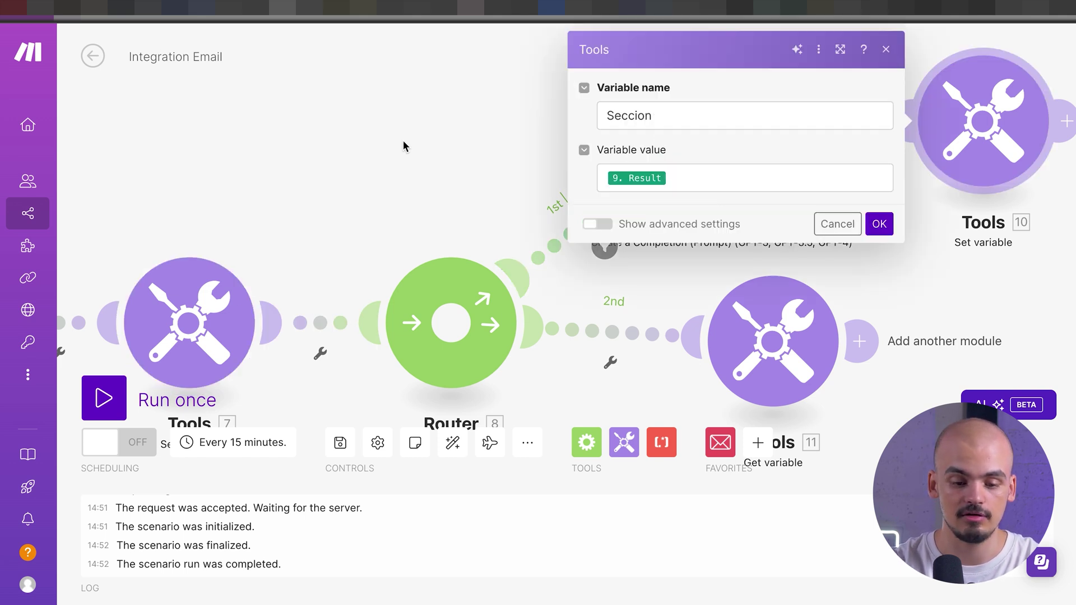
pyautogui.click(405, 145)
pyautogui.click(177, 307)
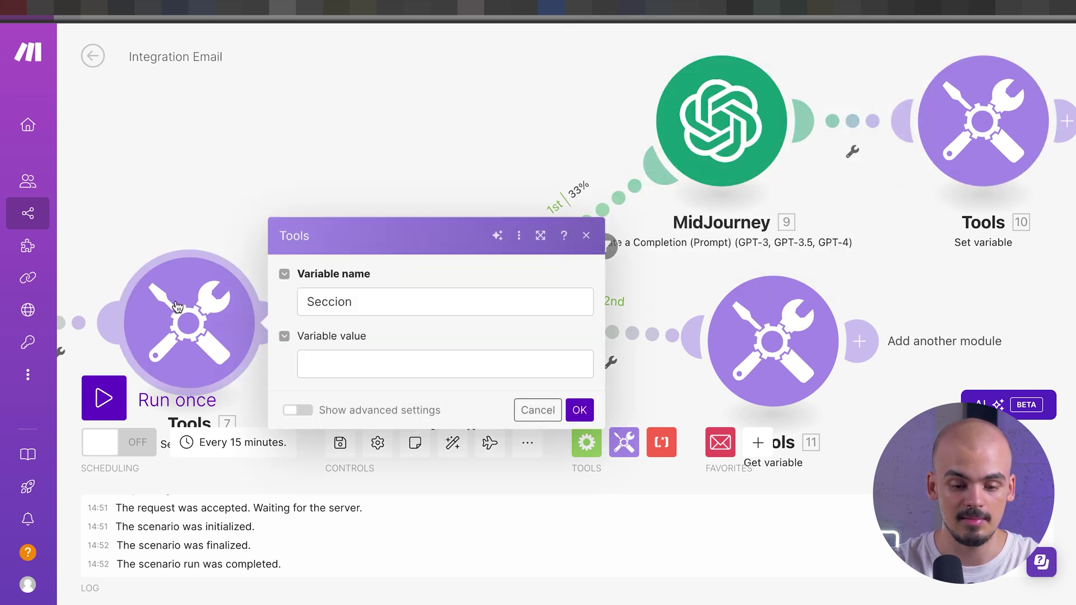
pyautogui.click(202, 226)
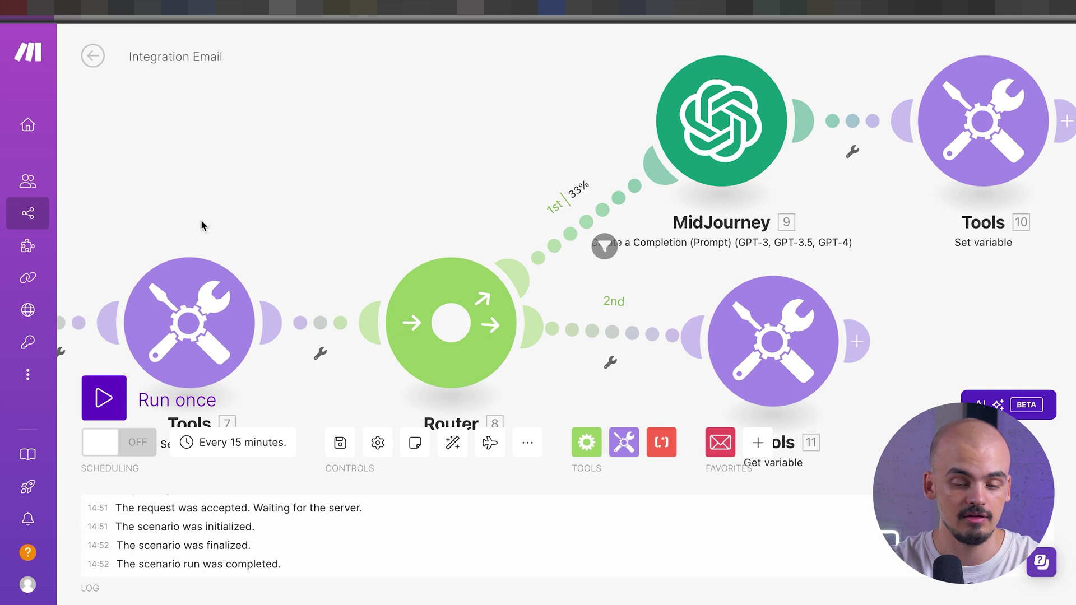
# Align the Get variable module level with the router, and review the settings of MidJourney's Set variable module and of Get variable.
pyautogui.moveTo(772, 334); pyautogui.dragTo(806, 317)
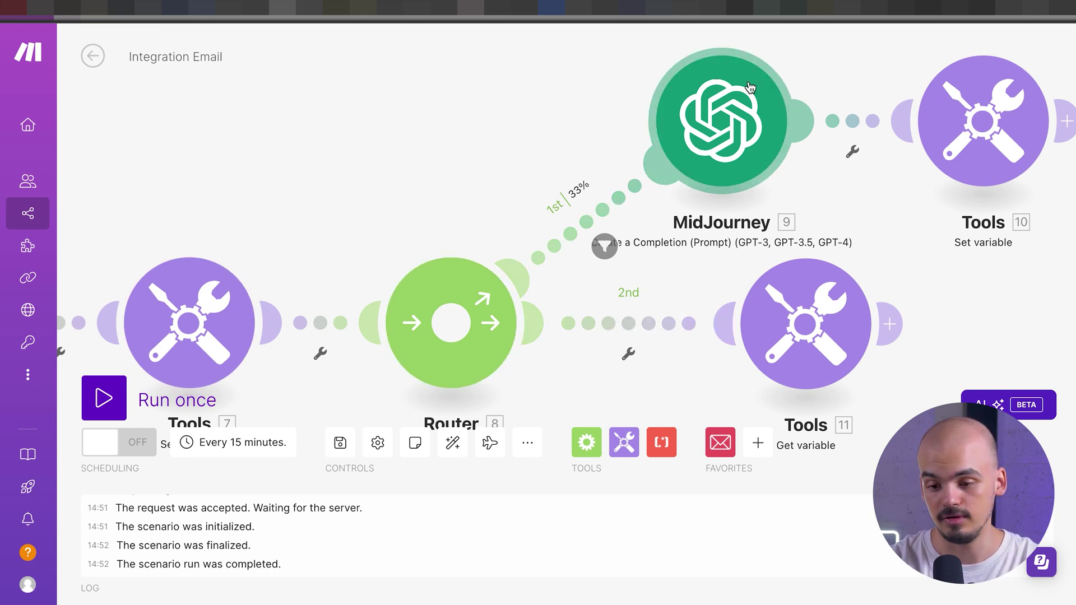
pyautogui.click(984, 120)
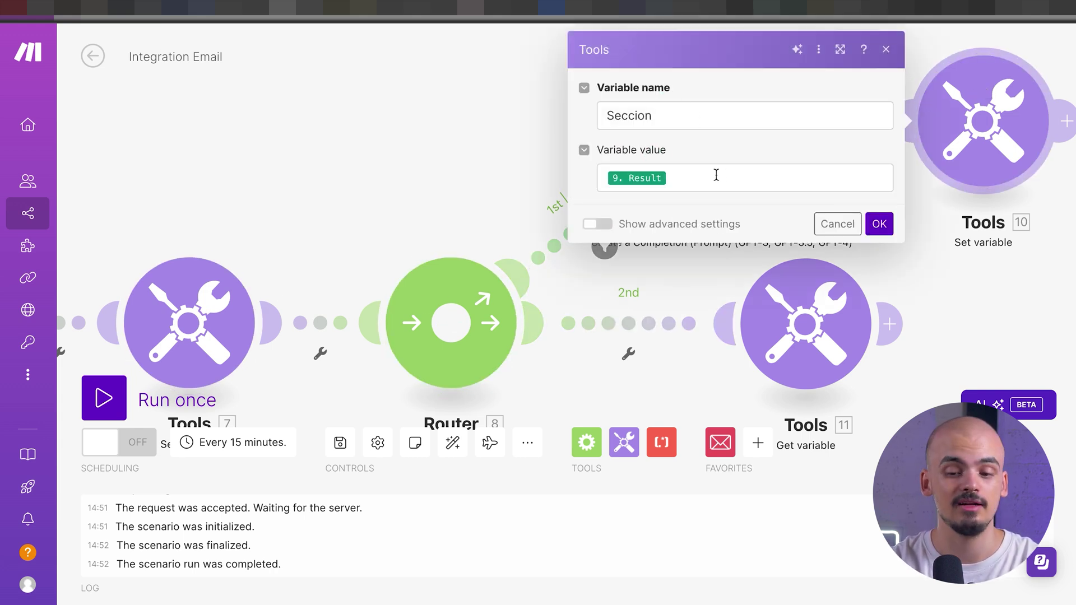
pyautogui.click(886, 49)
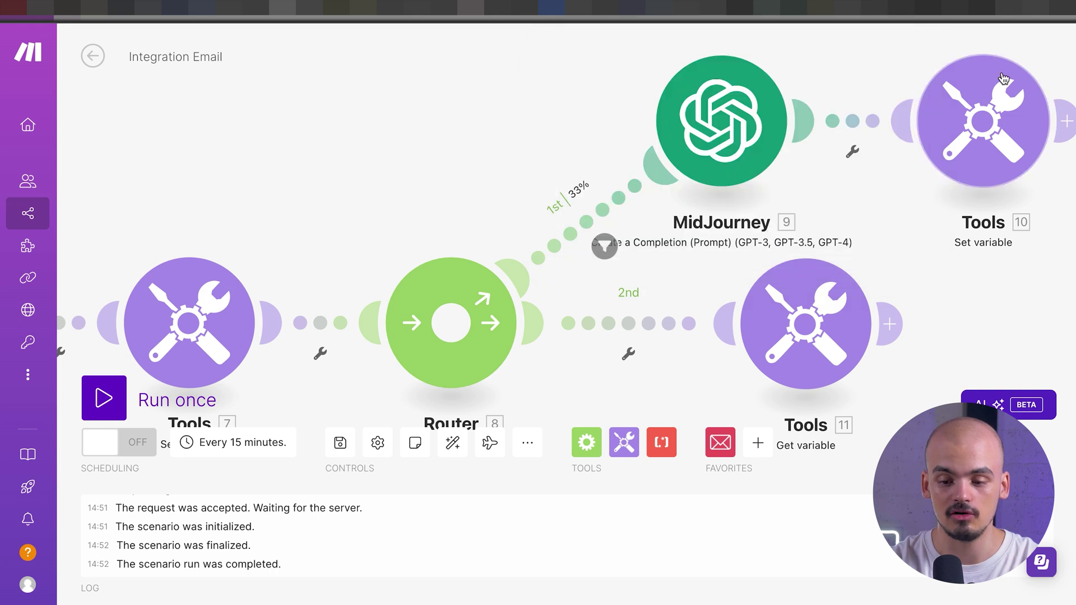
pyautogui.click(798, 325)
pyautogui.click(710, 268)
# Add a Text aggregator after the Get variable module and set its source module to Iterator [6].
pyautogui.moveTo(967, 279); pyautogui.dragTo(590, 199)
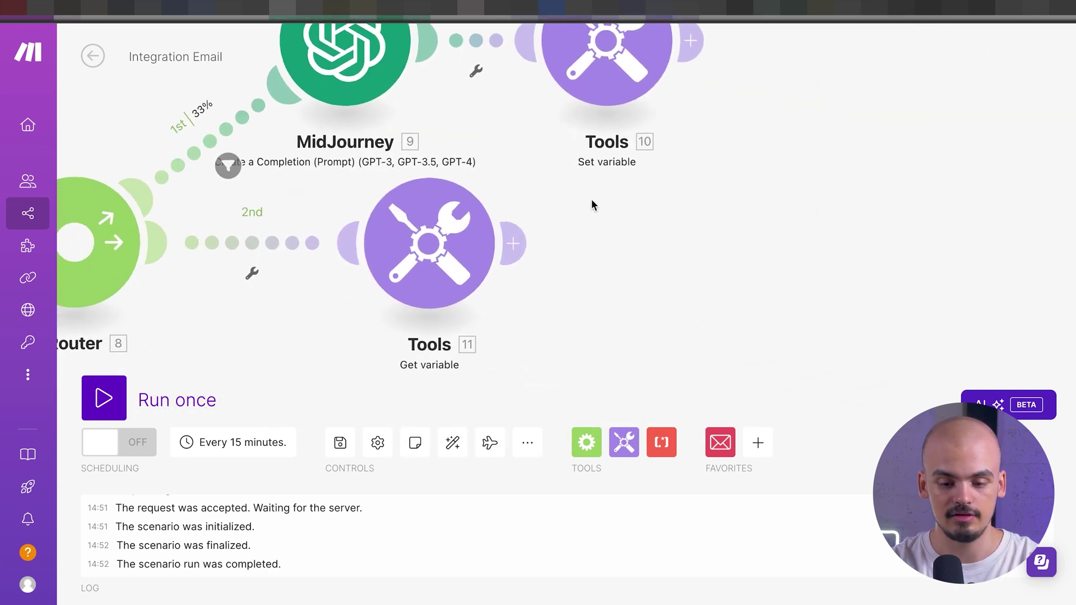
pyautogui.click(514, 244)
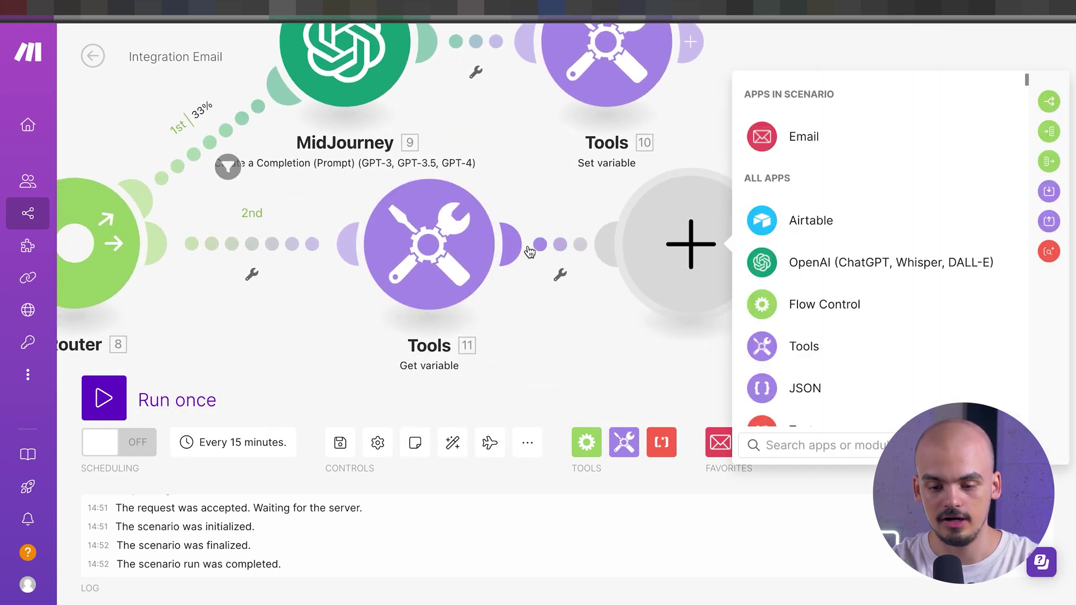
pyautogui.click(823, 354)
pyautogui.scroll(-1, 824, 360)
pyautogui.click(823, 352)
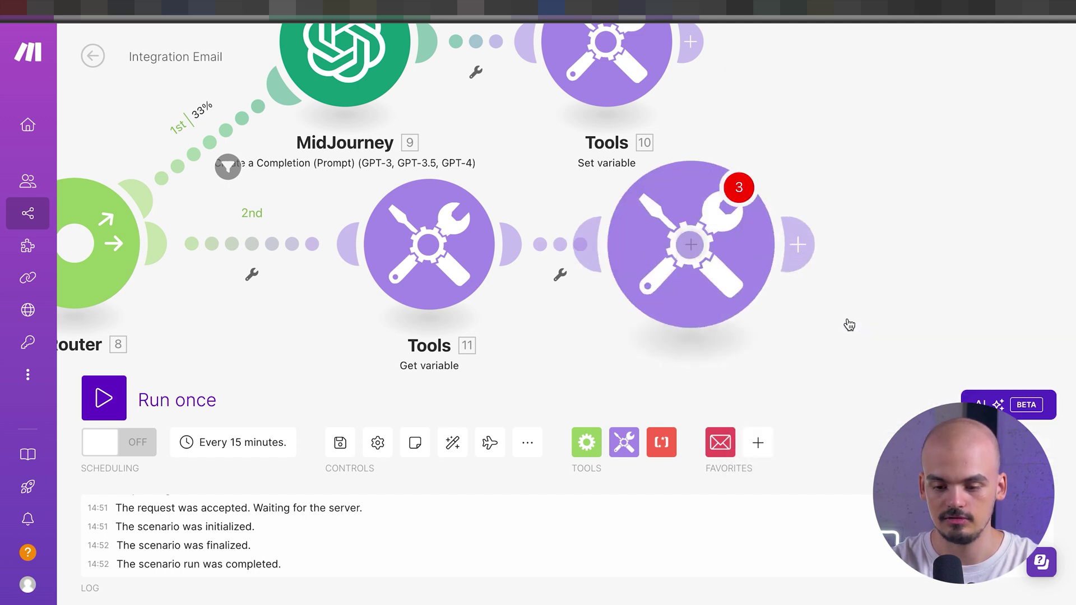
pyautogui.click(859, 229)
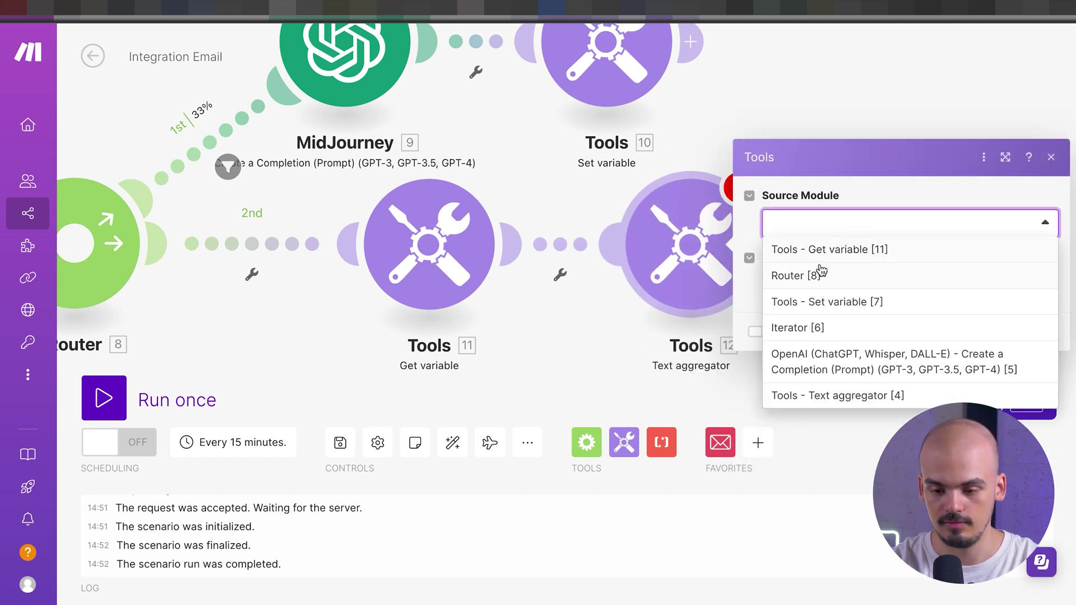
pyautogui.click(796, 327)
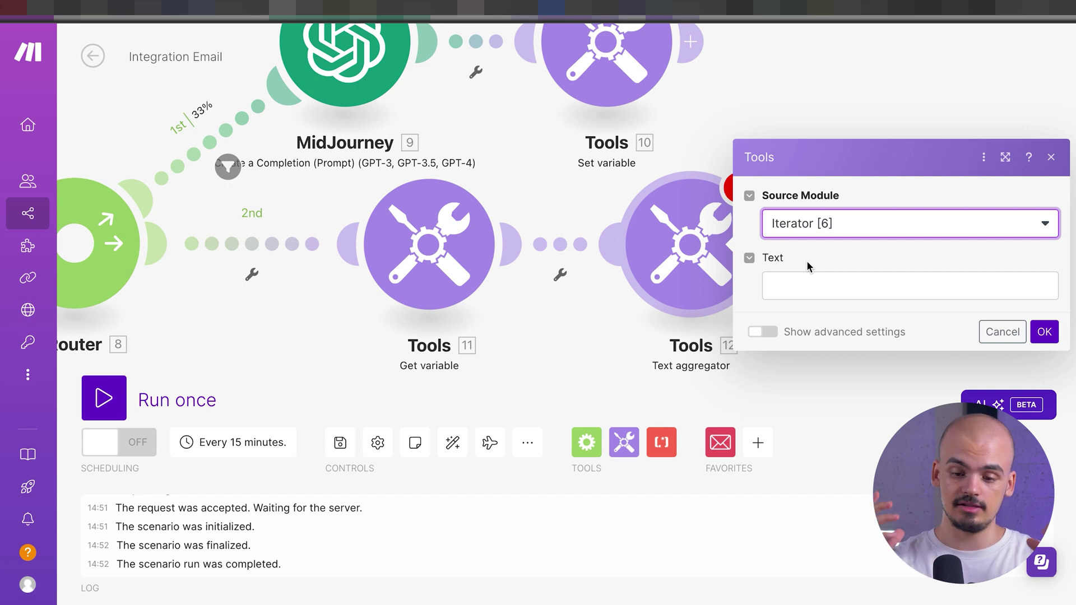
# Set the Text aggregator's text to # with the Iterator's Value, a blank line, and the Get variable's Seccion wrapped in double asterisks.
pyautogui.click(796, 287)
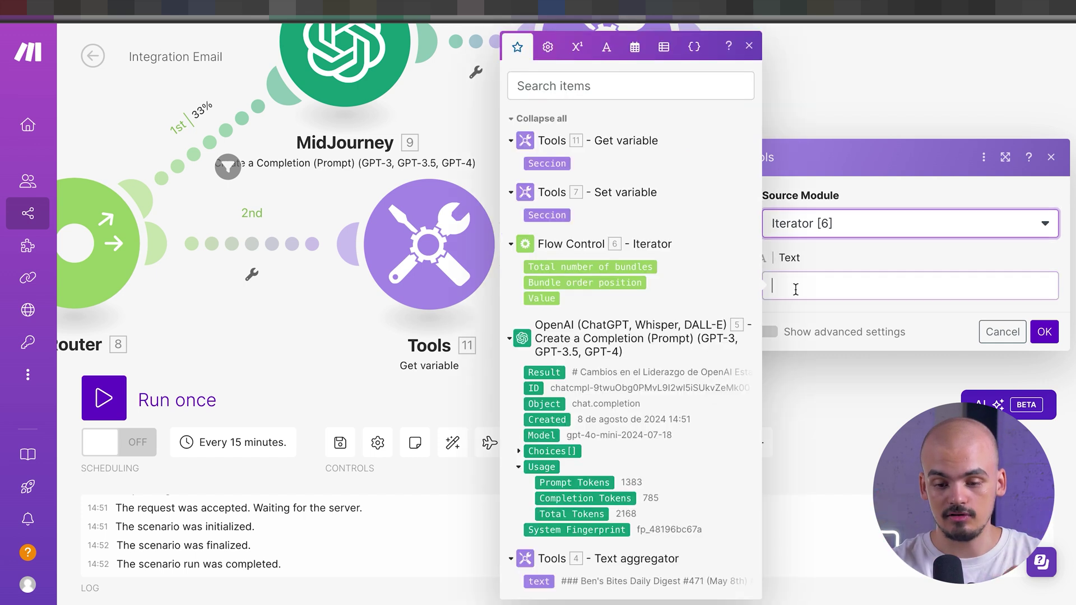
pyautogui.click(538, 298)
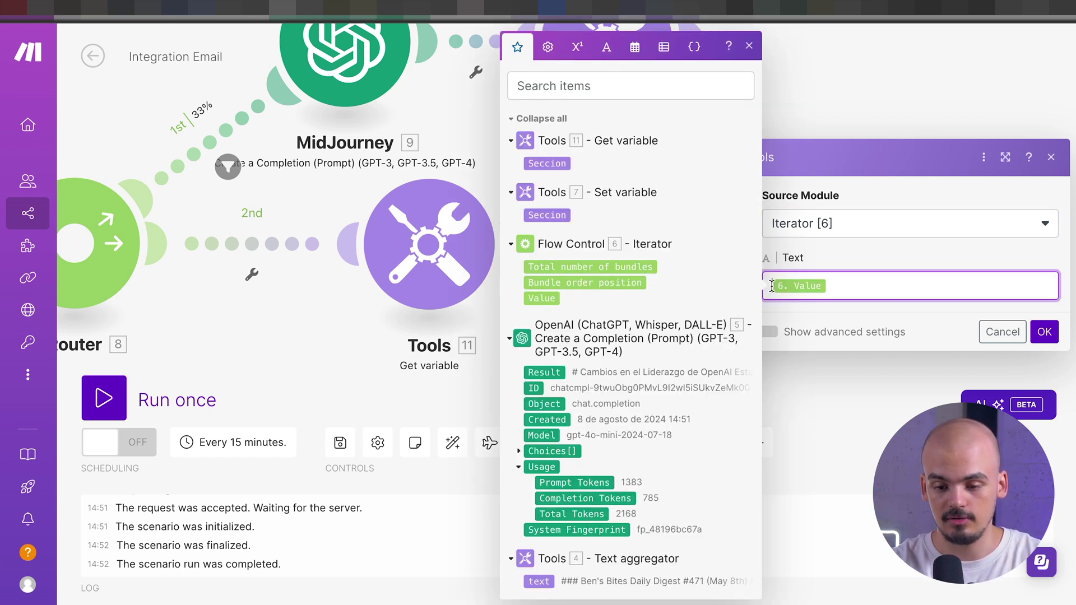
pyautogui.click(773, 287)
pyautogui.write('#')
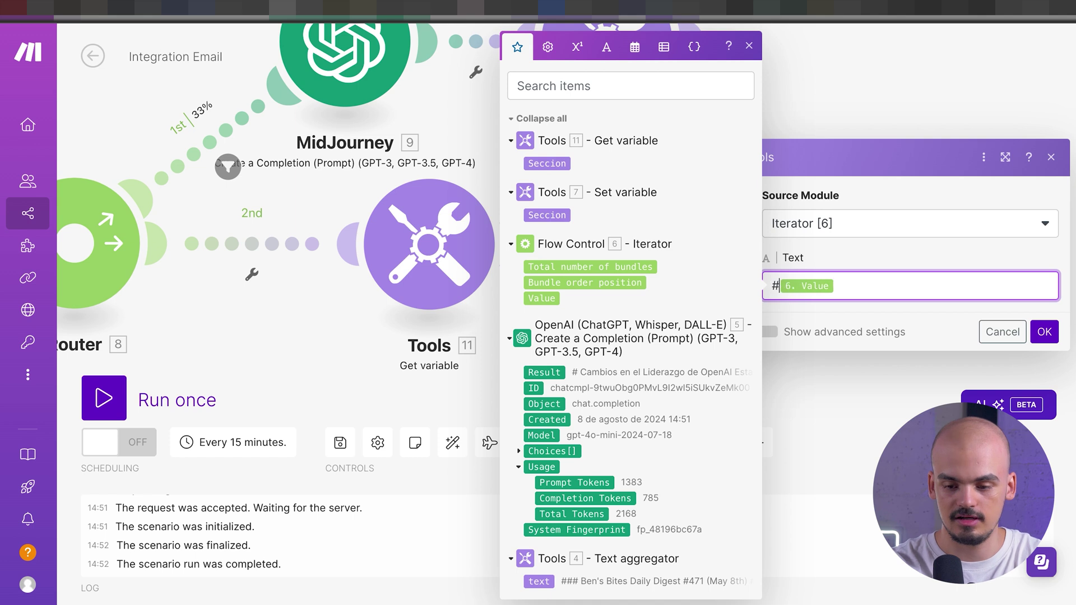
pyautogui.press('End')
pyautogui.press('Return')
pyautogui.press('Return')
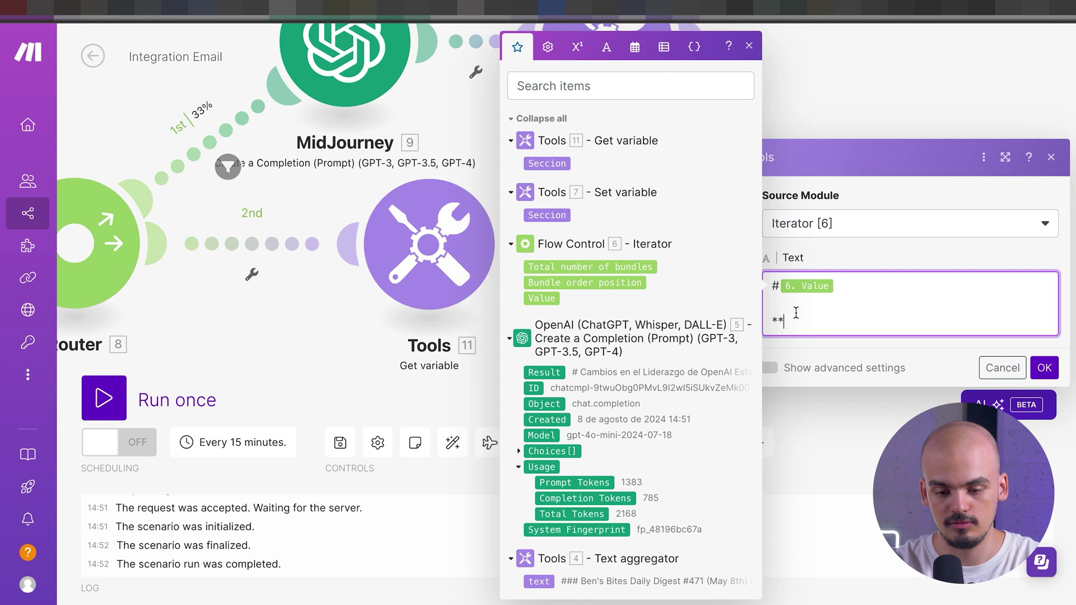
pyautogui.click(549, 163)
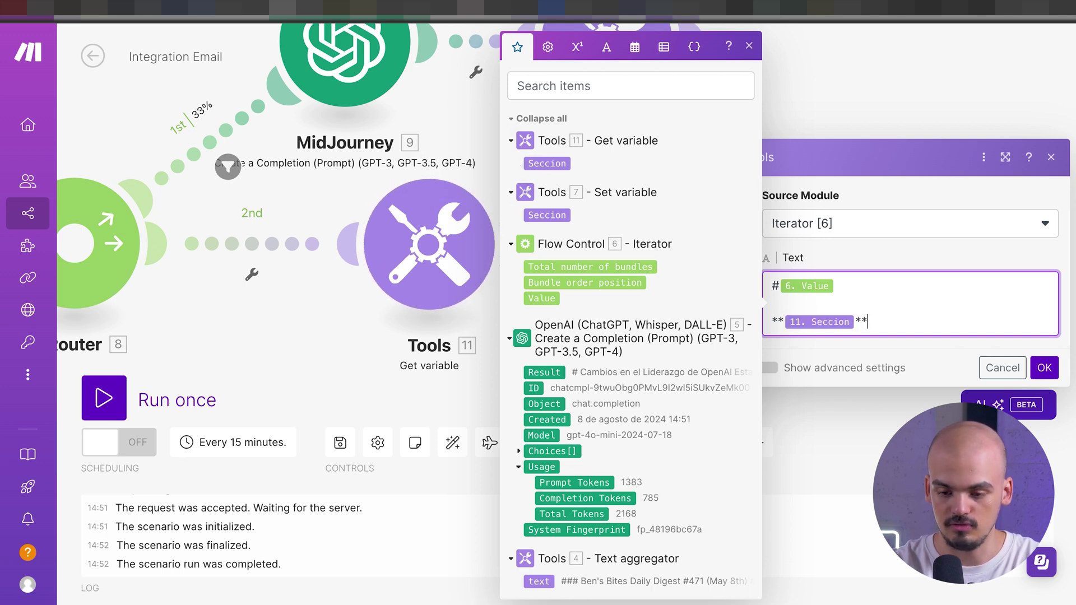
pyautogui.click(887, 301)
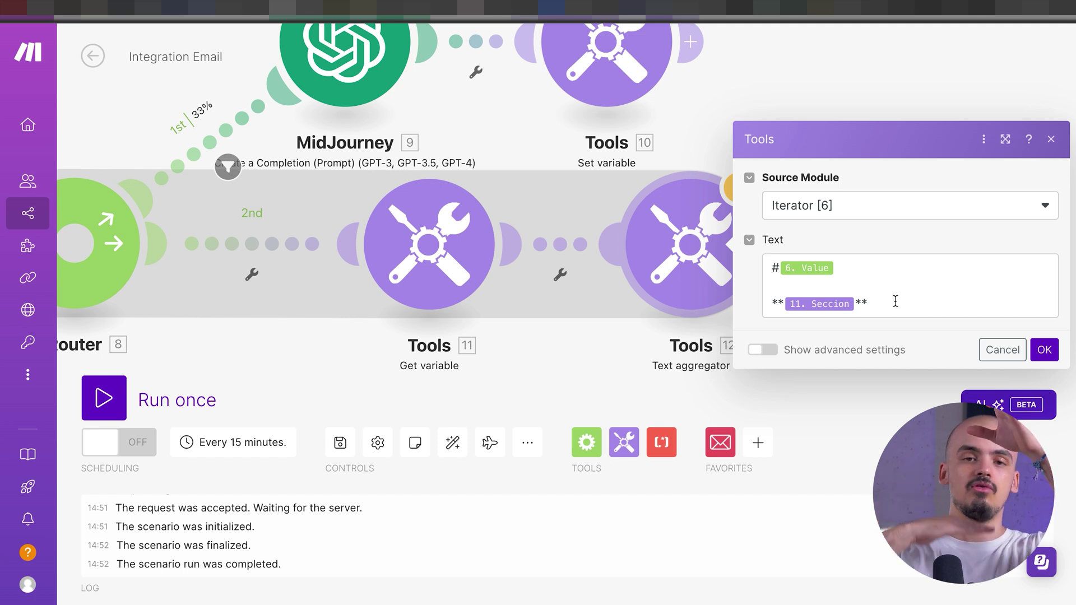
pyautogui.click(1044, 350)
# Review the Text aggregator's source module and text settings.
pyautogui.moveTo(768, 254); pyautogui.dragTo(465, 316)
pyautogui.click(465, 316)
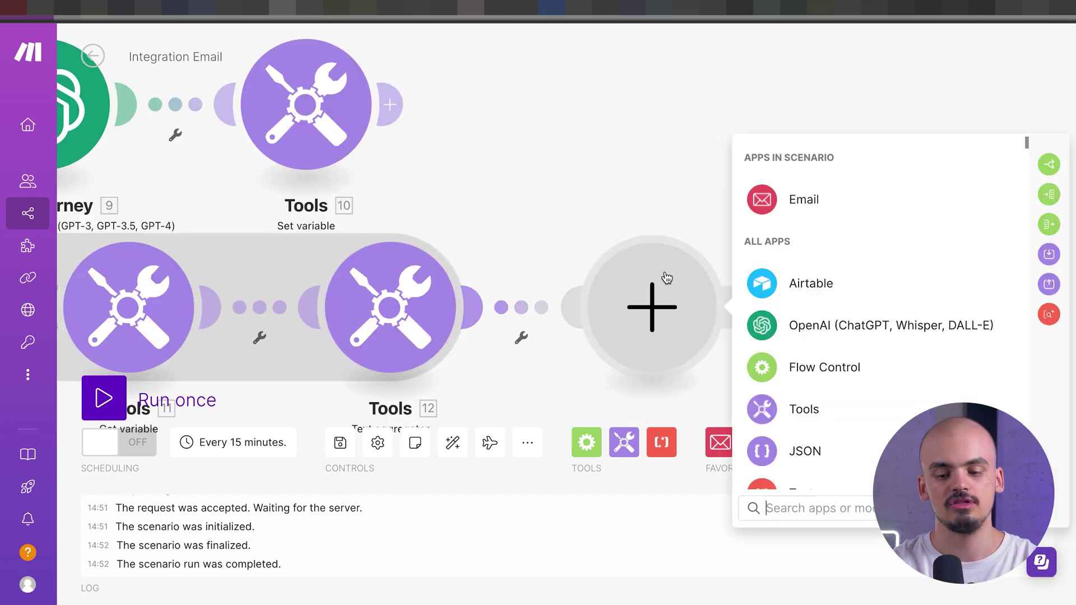
pyautogui.click(401, 332)
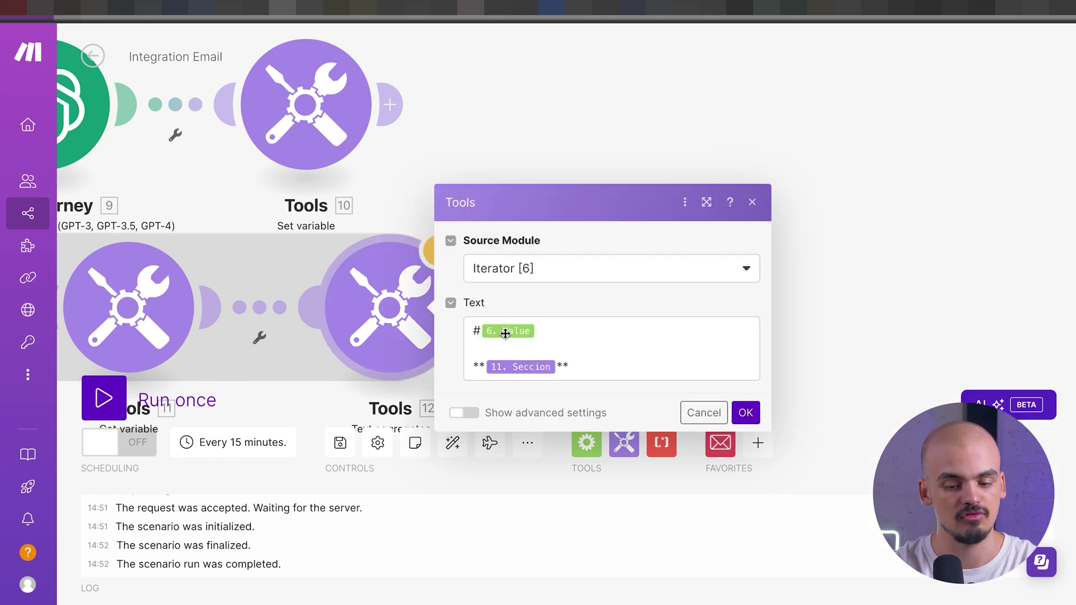
pyautogui.click(858, 336)
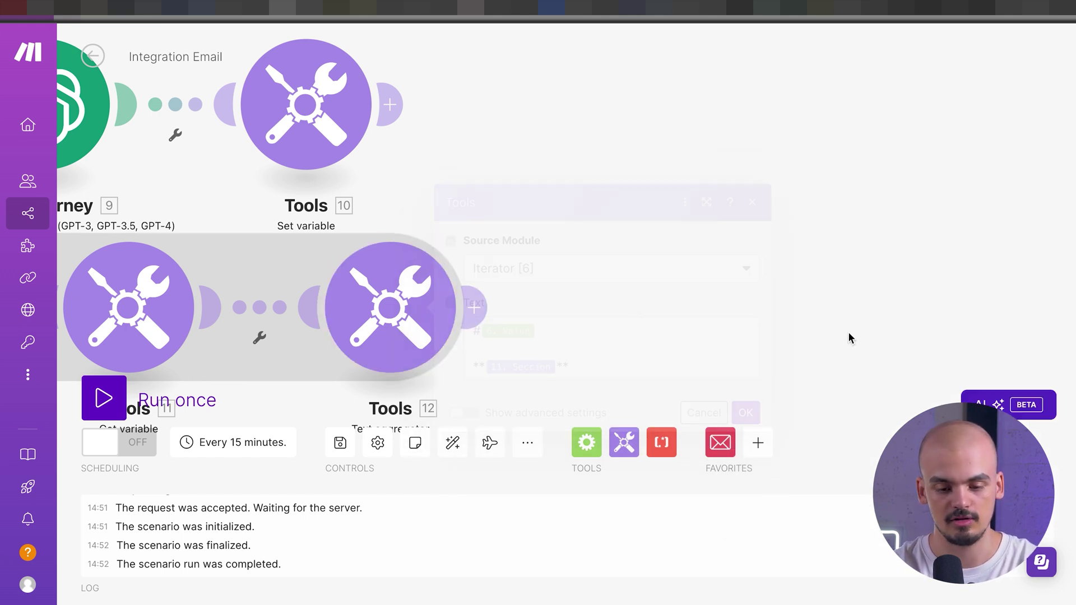
# Add a Markdown to HTML module after the Text aggregator, using the aggregator's text output as the Markdown.
pyautogui.click(488, 302)
pyautogui.write('mark')
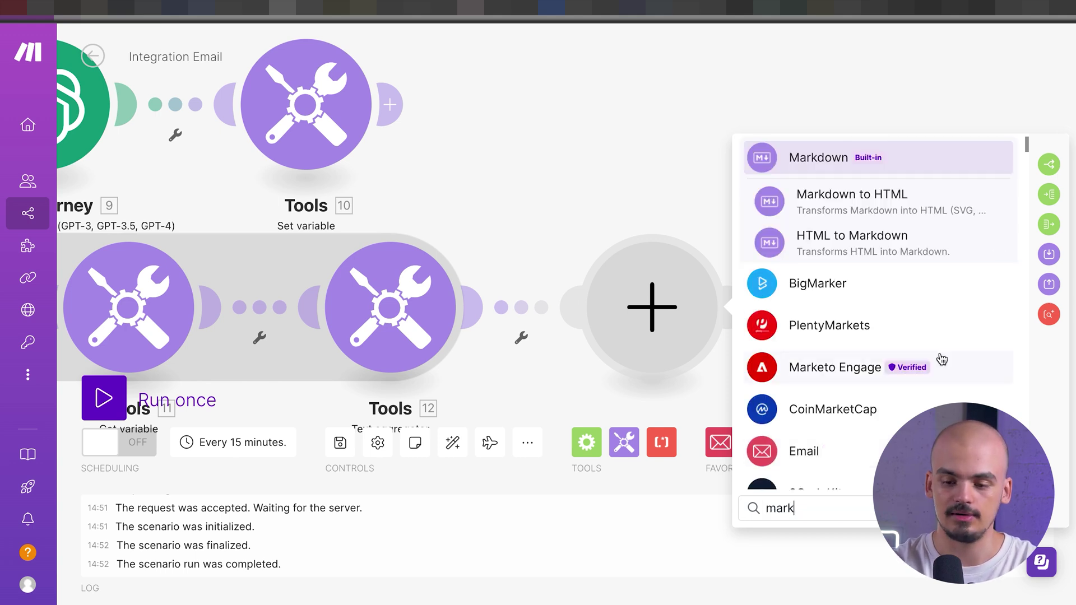
pyautogui.click(858, 211)
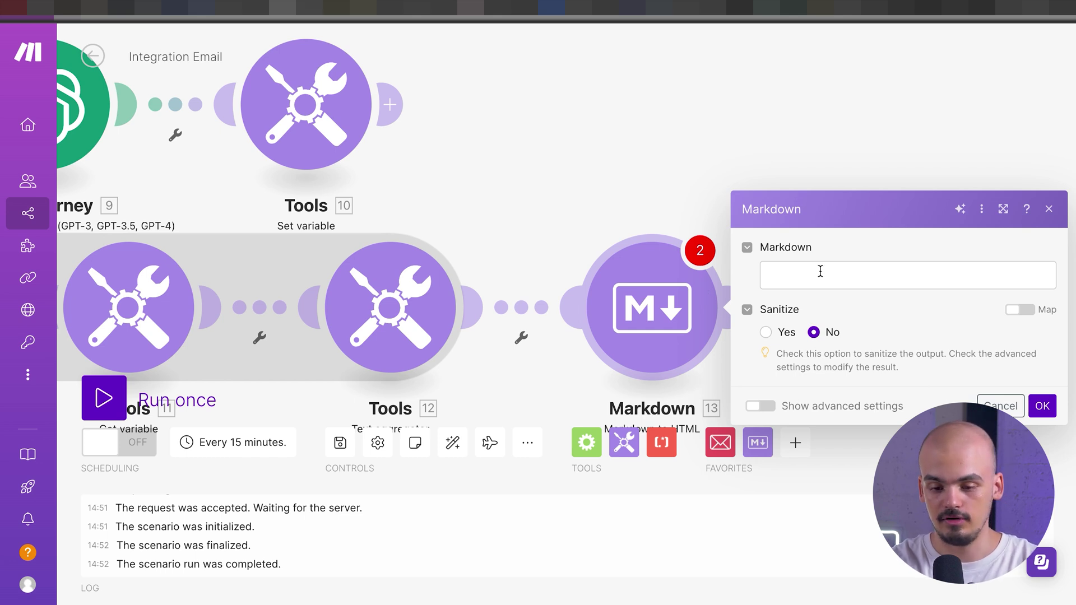
pyautogui.click(761, 285)
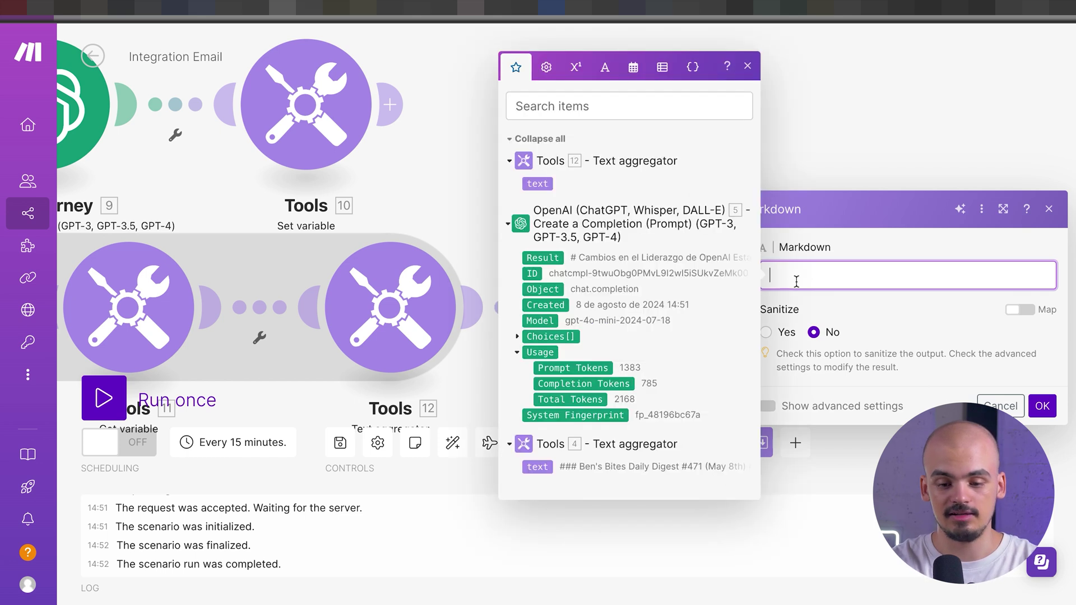
pyautogui.click(533, 183)
pyautogui.click(1041, 408)
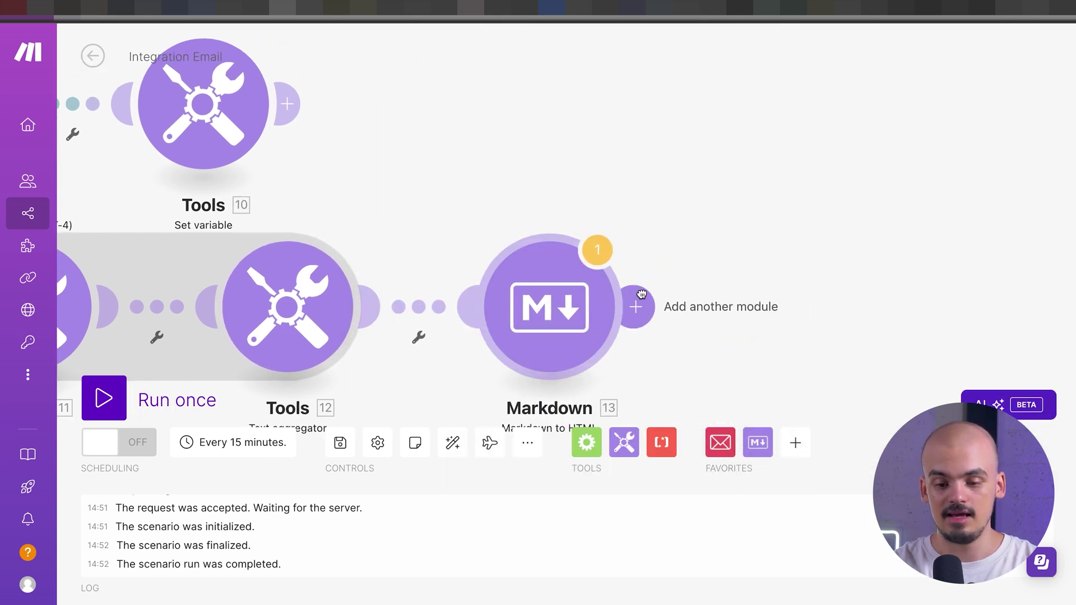
# Add a Google Docs Create a Document module after the Markdown module.
pyautogui.click(639, 306)
pyautogui.scroll(-3, 552, 292)
pyautogui.scroll(-3, 538, 305)
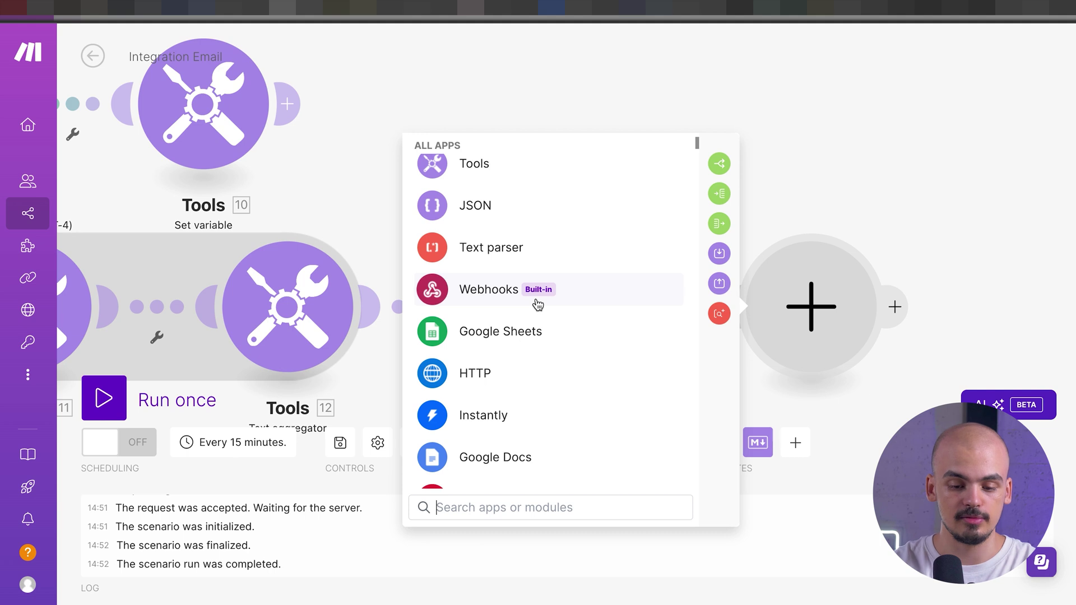
pyautogui.write('doc')
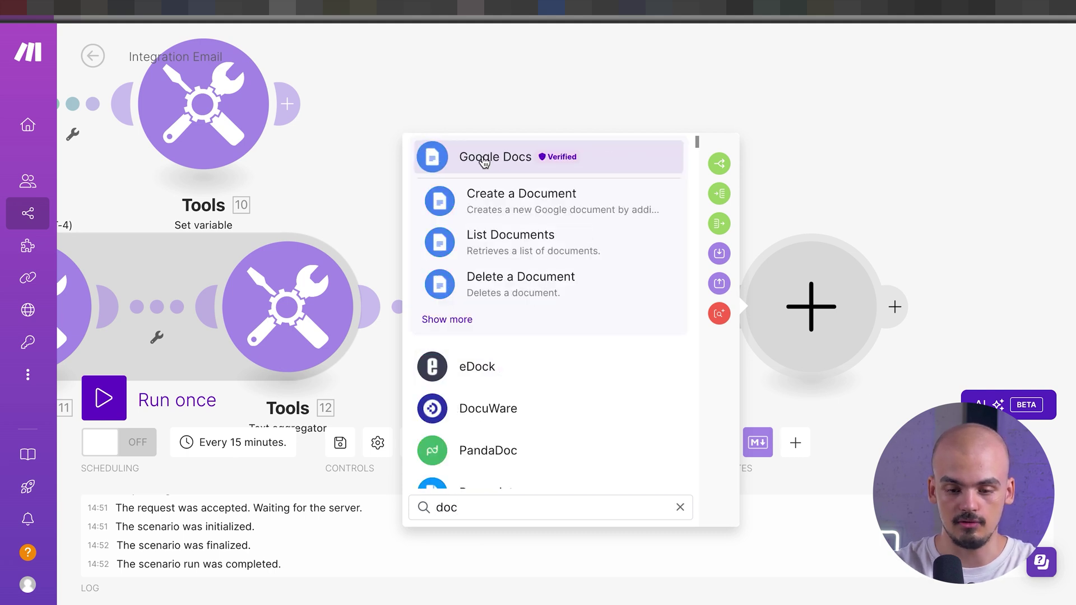
pyautogui.click(495, 159)
pyautogui.click(503, 365)
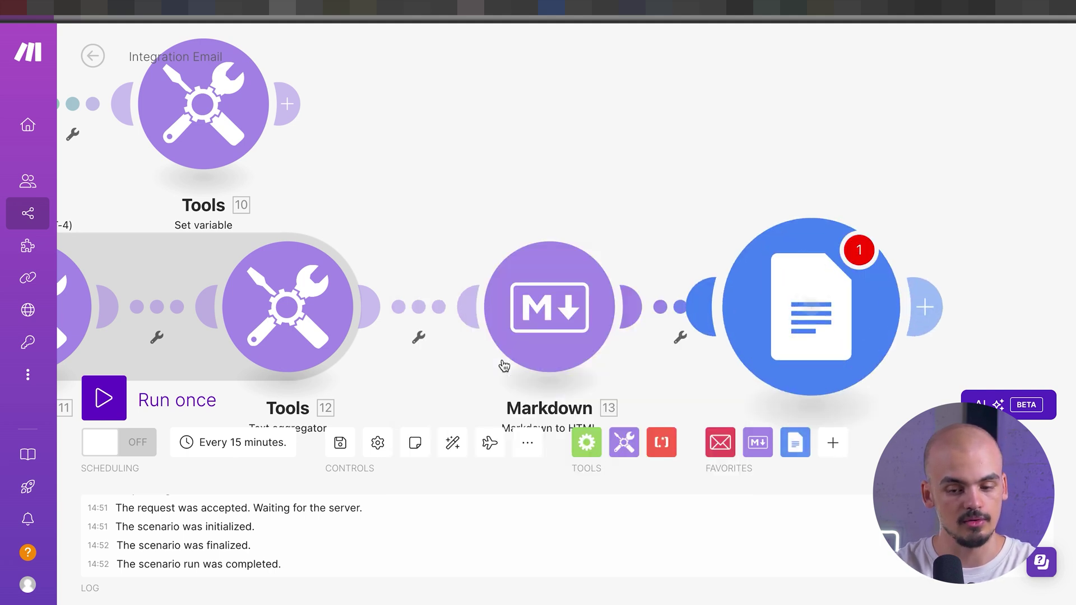
# Name the new document "Newsletter Semana #" followed by the week number from formatDate(now; w).
pyautogui.click(484, 253)
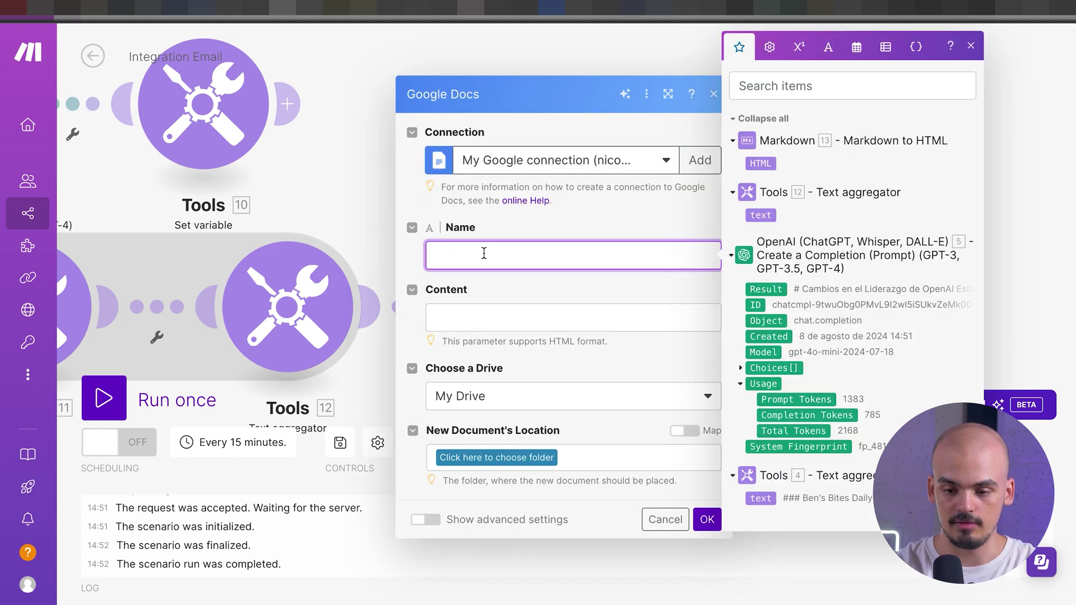
pyautogui.write('Newsletter')
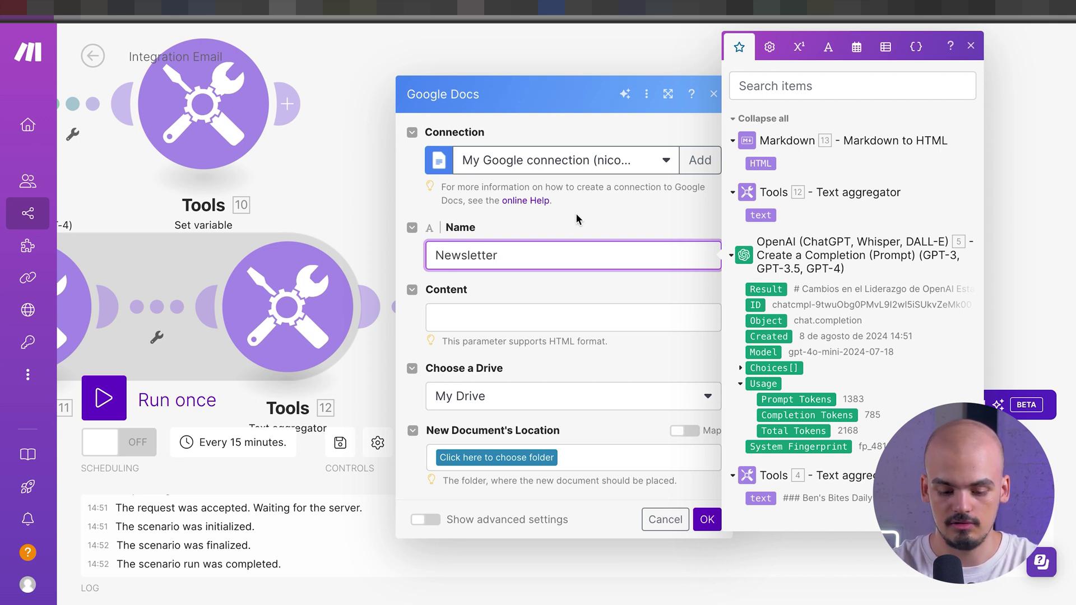
pyautogui.write(' Semana')
pyautogui.click(856, 47)
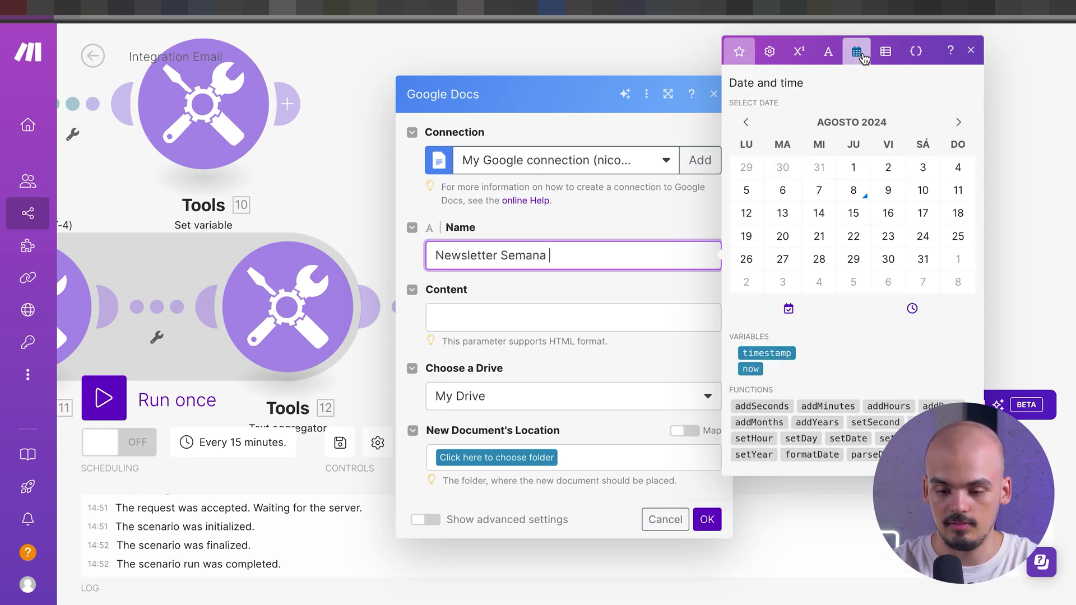
pyautogui.click(812, 454)
pyautogui.click(750, 368)
pyautogui.write('w')
pyautogui.click(637, 284)
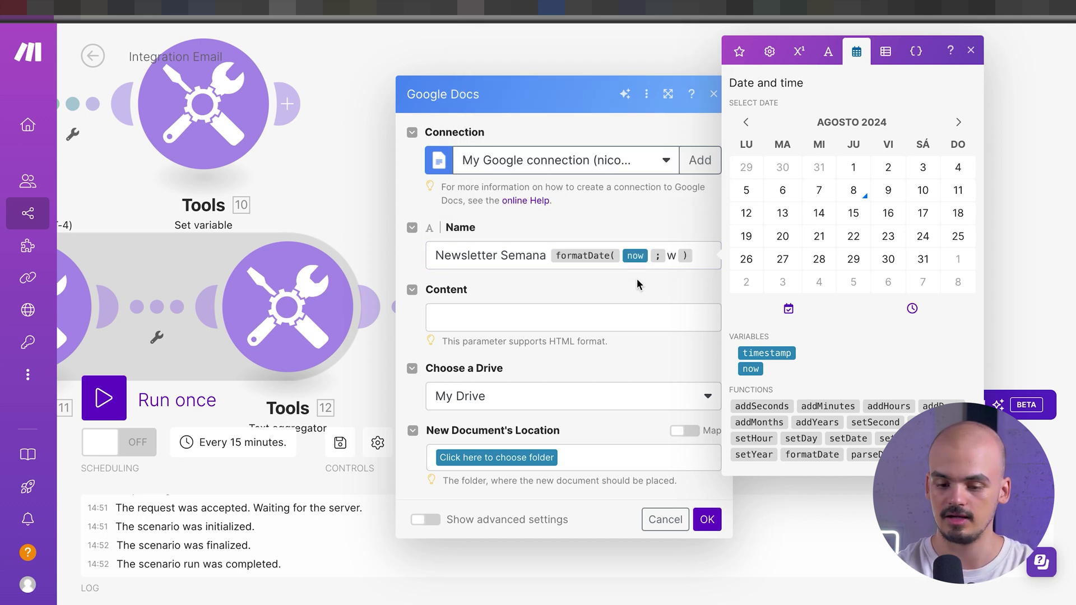
pyautogui.click(549, 259)
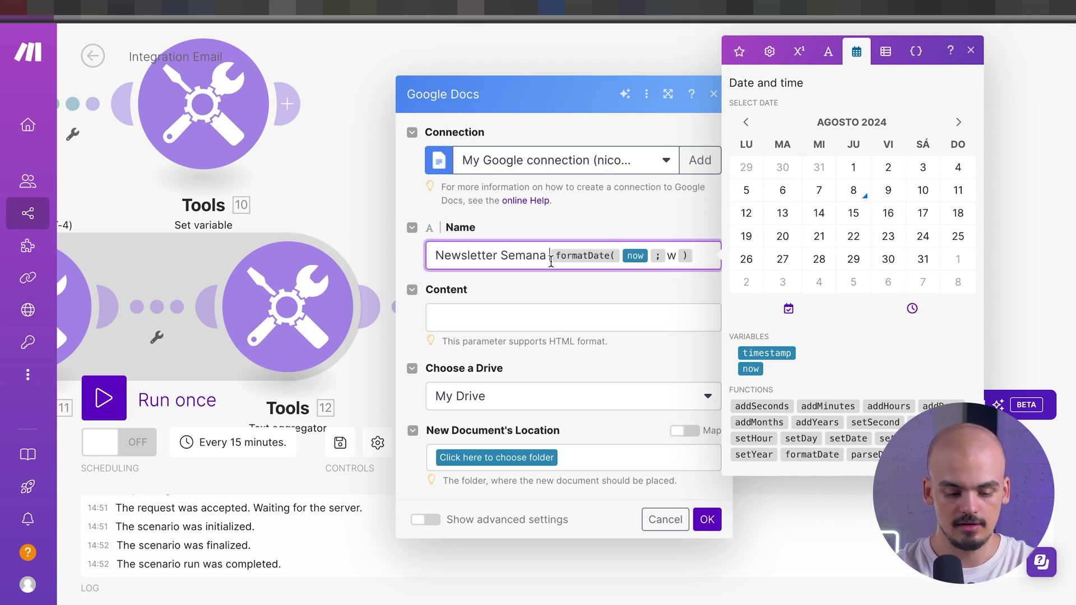
pyautogui.write('#')
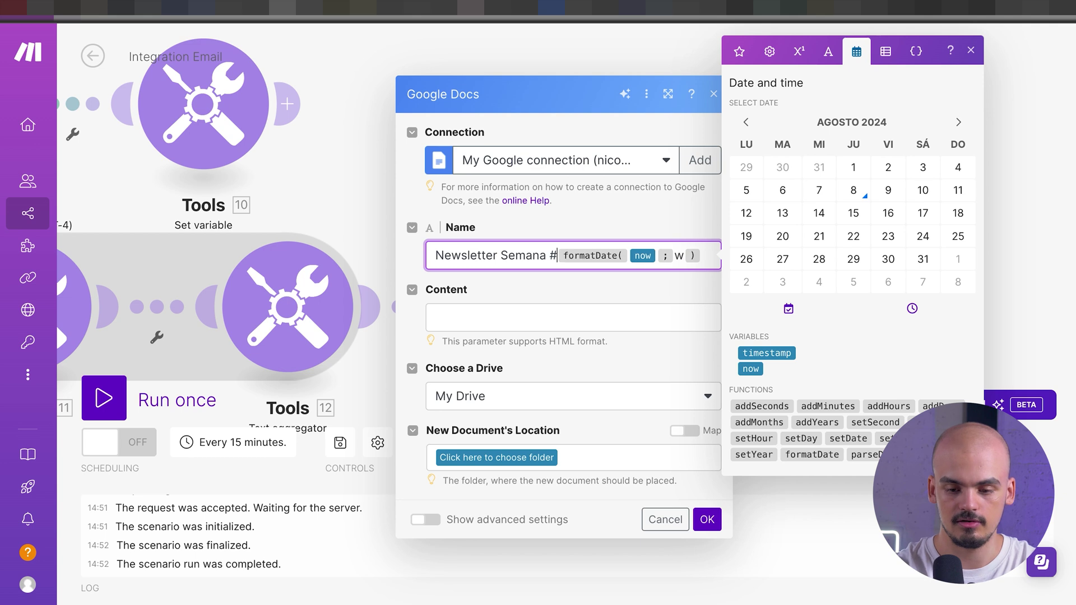
pyautogui.click(609, 280)
# Set the document's content to the Markdown module's HTML output, leave its folder at the default location, and accept the settings.
pyautogui.click(532, 323)
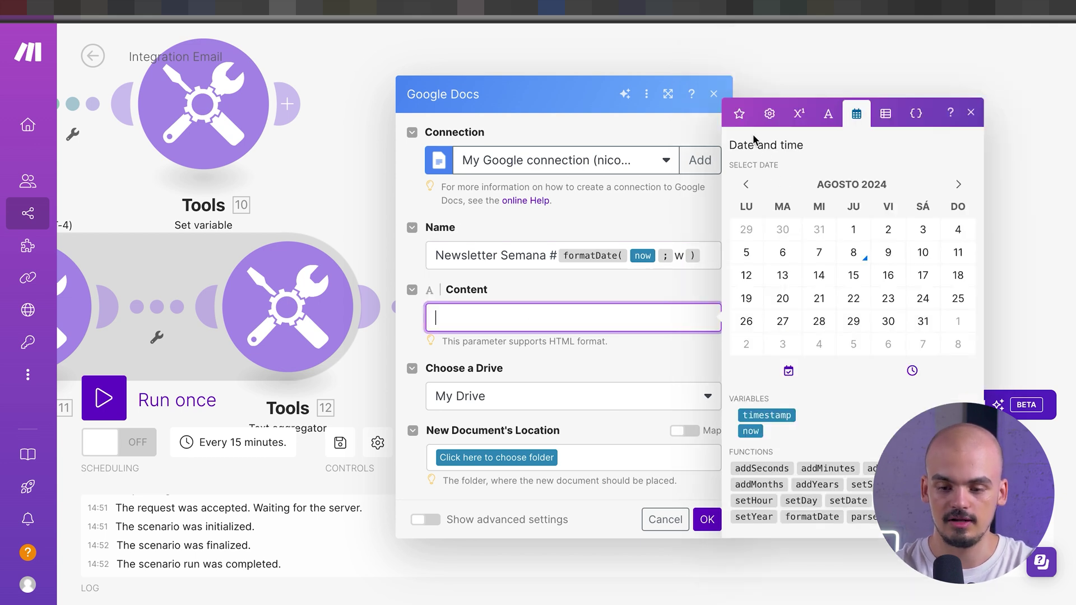
pyautogui.click(739, 114)
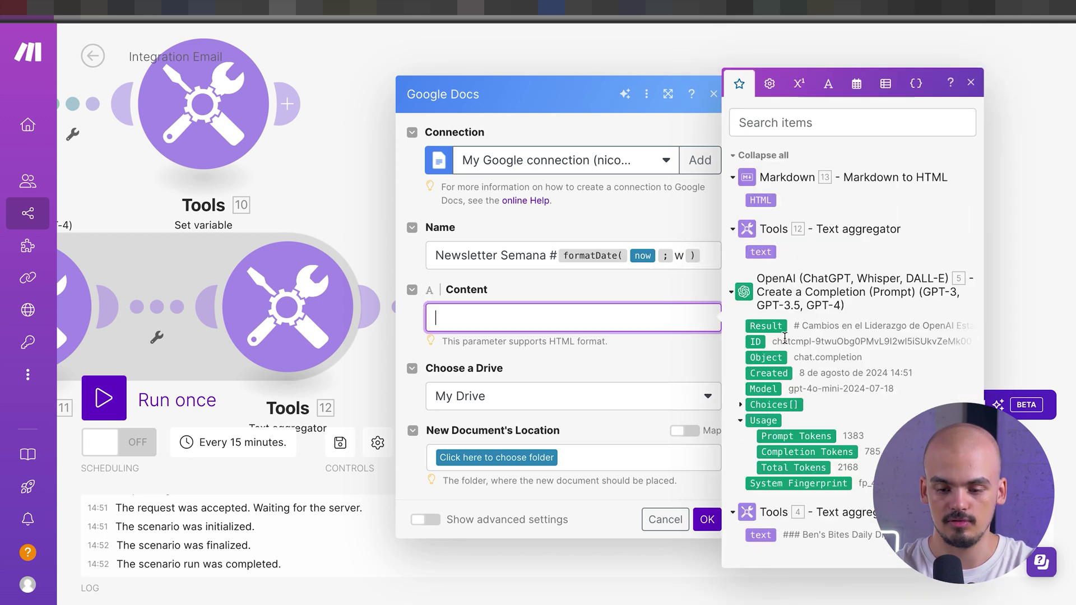
pyautogui.click(763, 201)
pyautogui.click(484, 464)
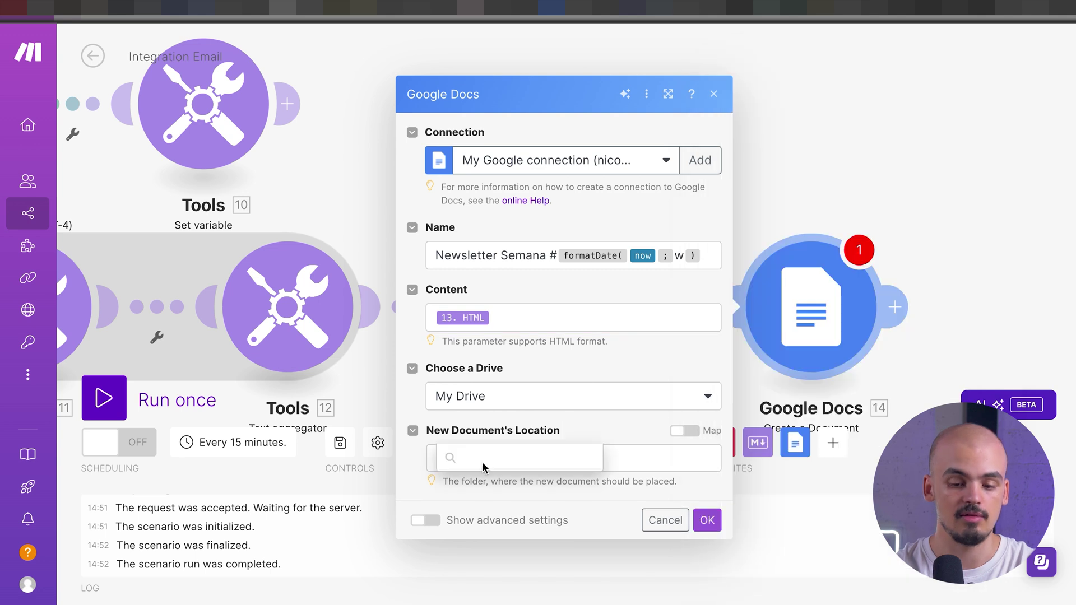
pyautogui.click(707, 520)
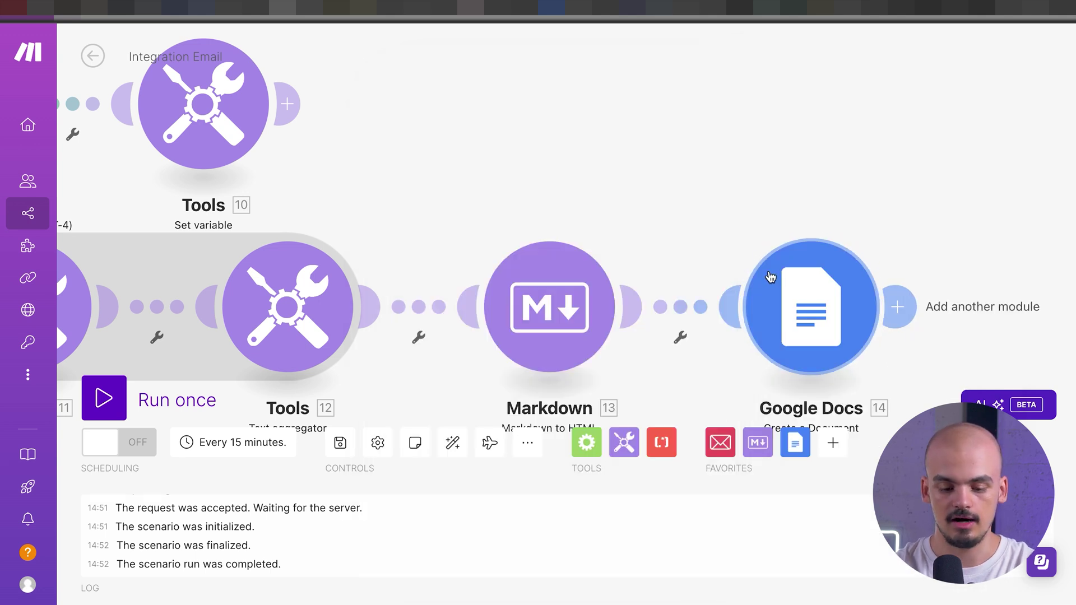
# Auto-align and save the scenario, and run it once.
pyautogui.click(452, 442)
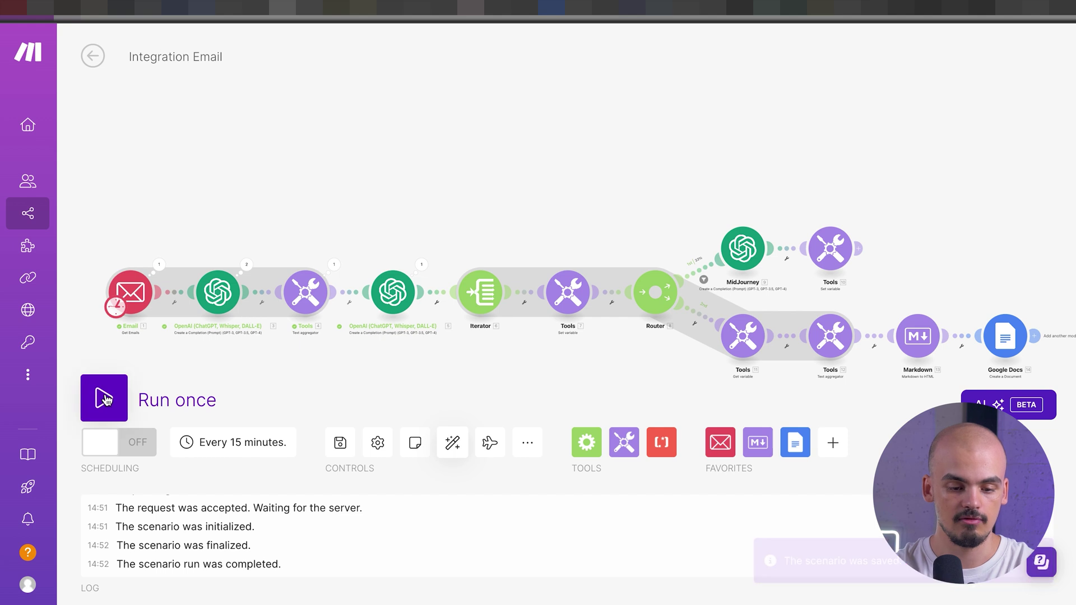
pyautogui.click(104, 398)
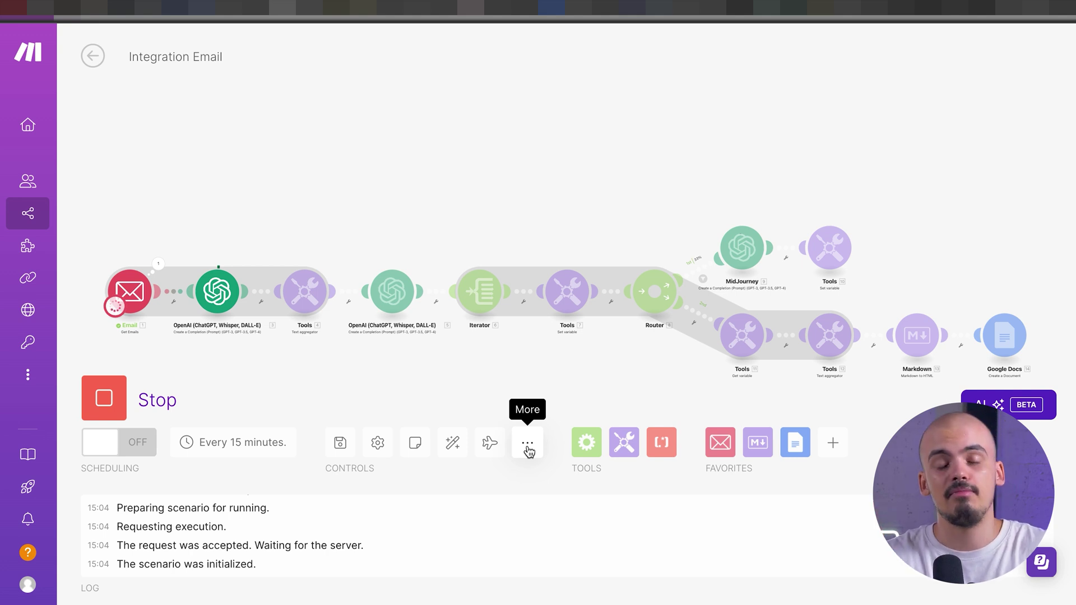
pyautogui.scroll(3, 219, 292)
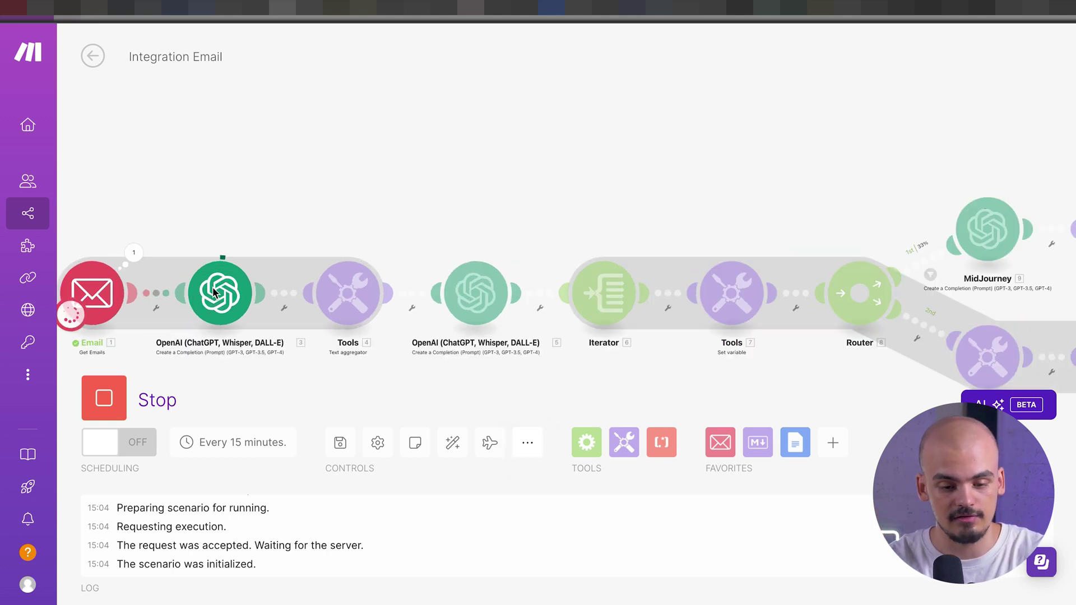
pyautogui.scroll(3, 219, 291)
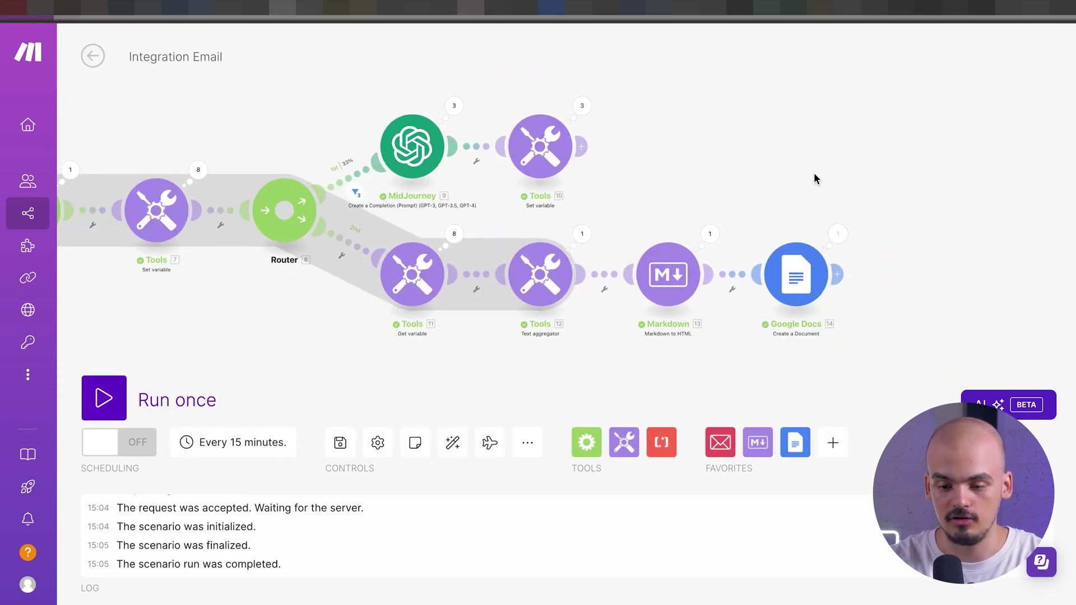
# Inspect the Google Docs module's output and read through the generated article and its Midjourney prompts in Google Docs.
pyautogui.click(836, 233)
pyautogui.scroll(-3, 737, 371)
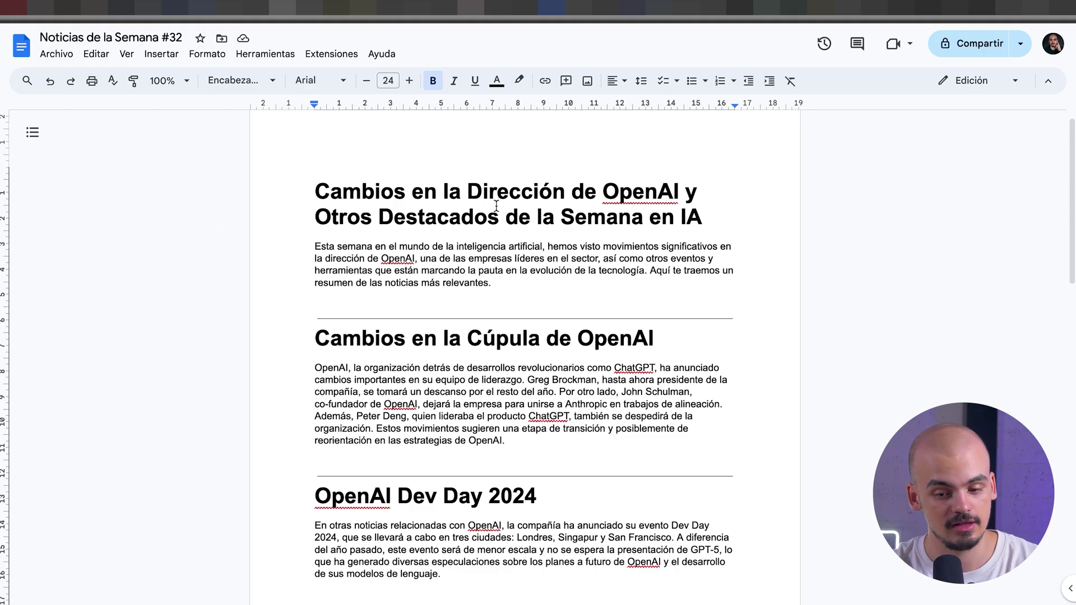
pyautogui.scroll(-4, 604, 241)
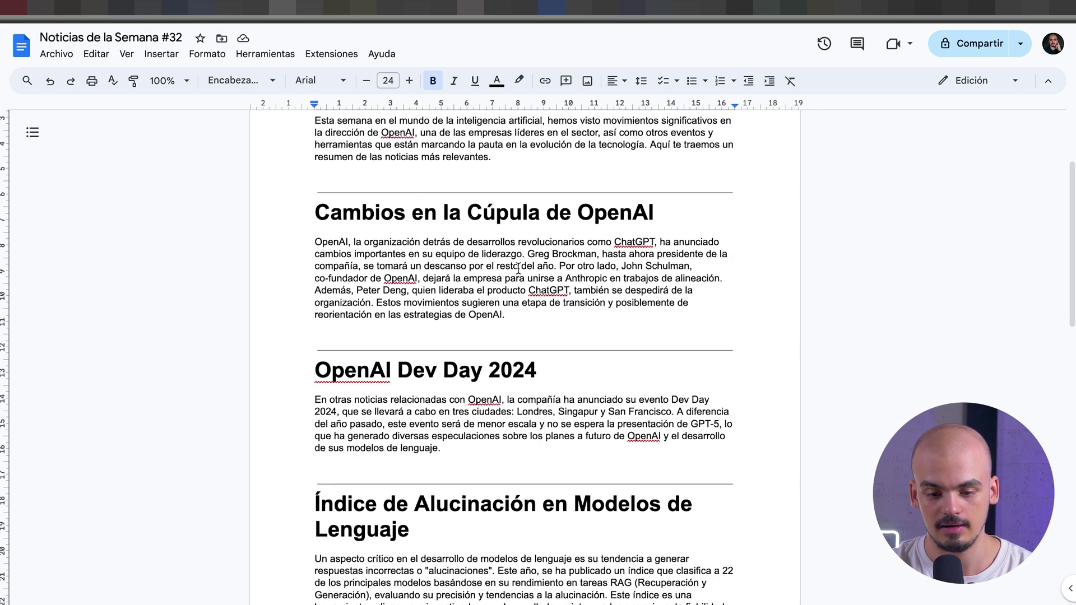
pyautogui.scroll(-2, 402, 309)
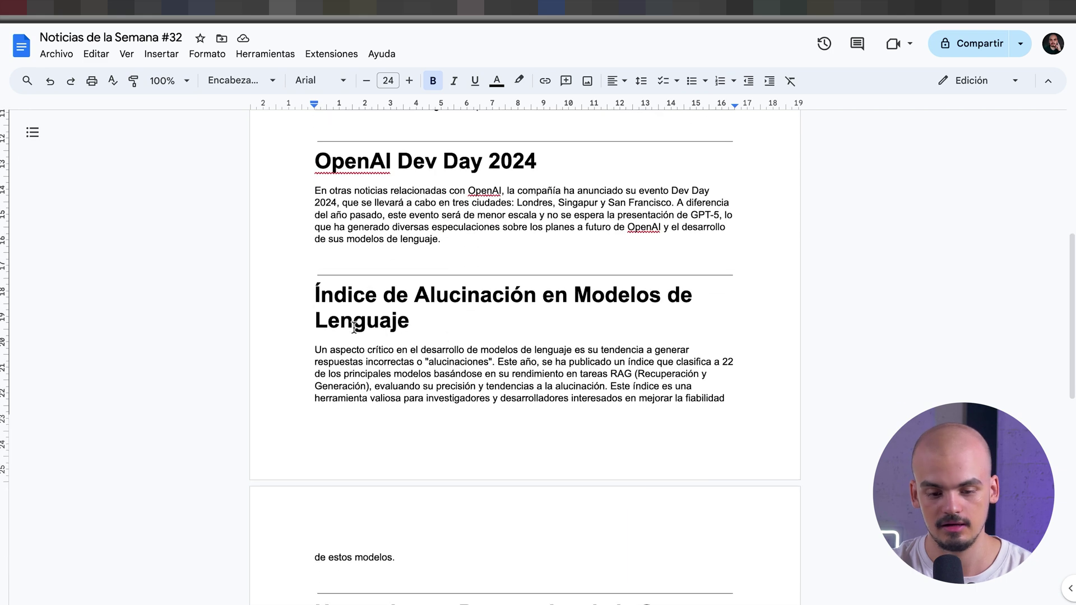
pyautogui.scroll(-5, 471, 323)
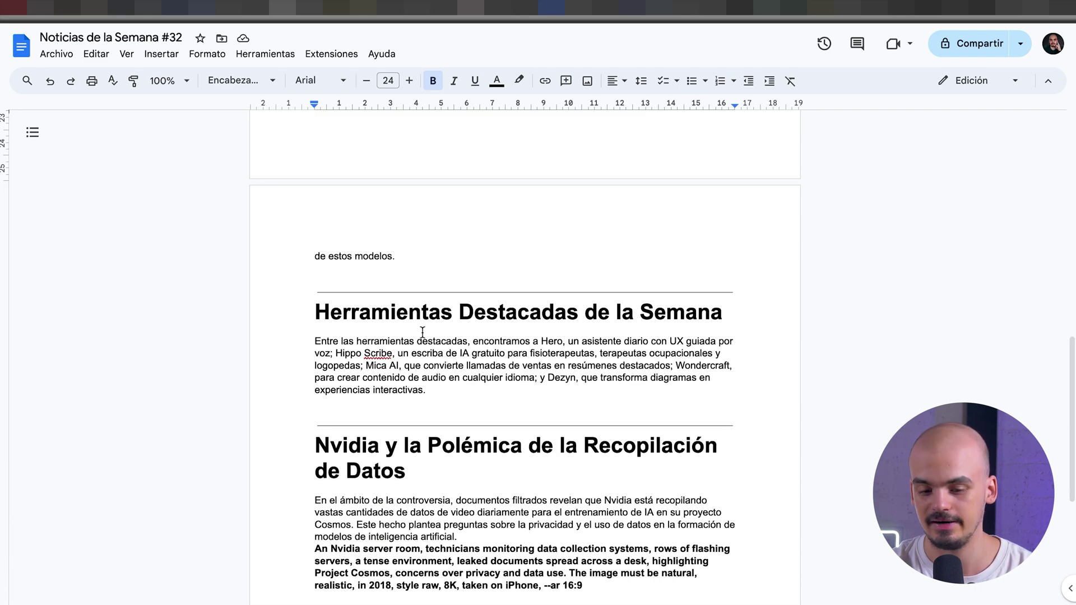
pyautogui.scroll(-5, 523, 329)
pyautogui.scroll(5, 523, 329)
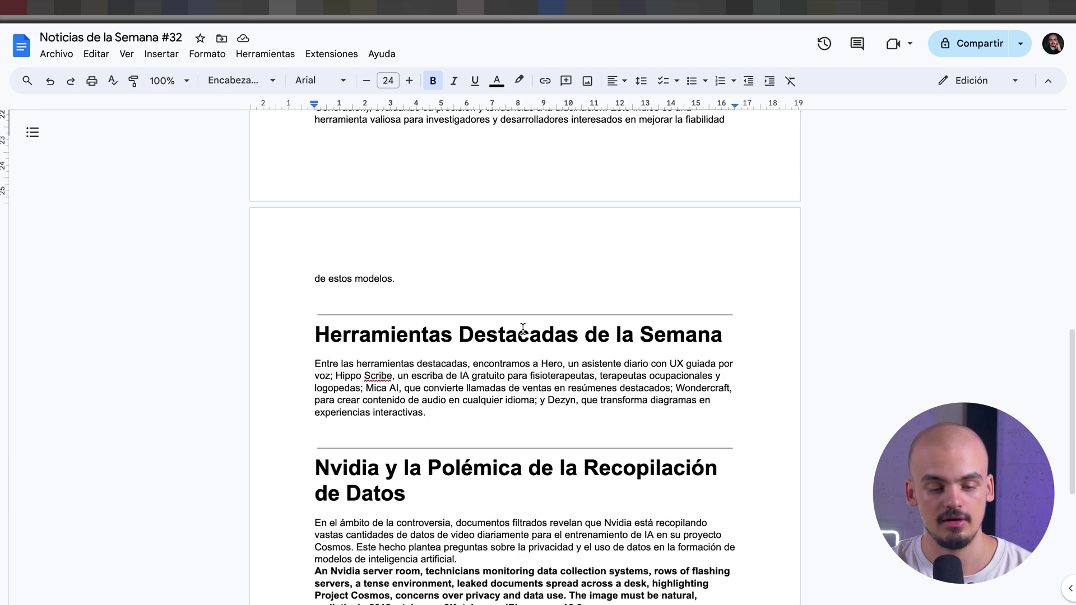
# Copy the Nvidia server room prompt from the article and submit it in Midjourney on a new browser tab.
pyautogui.scroll(-5, 522, 329)
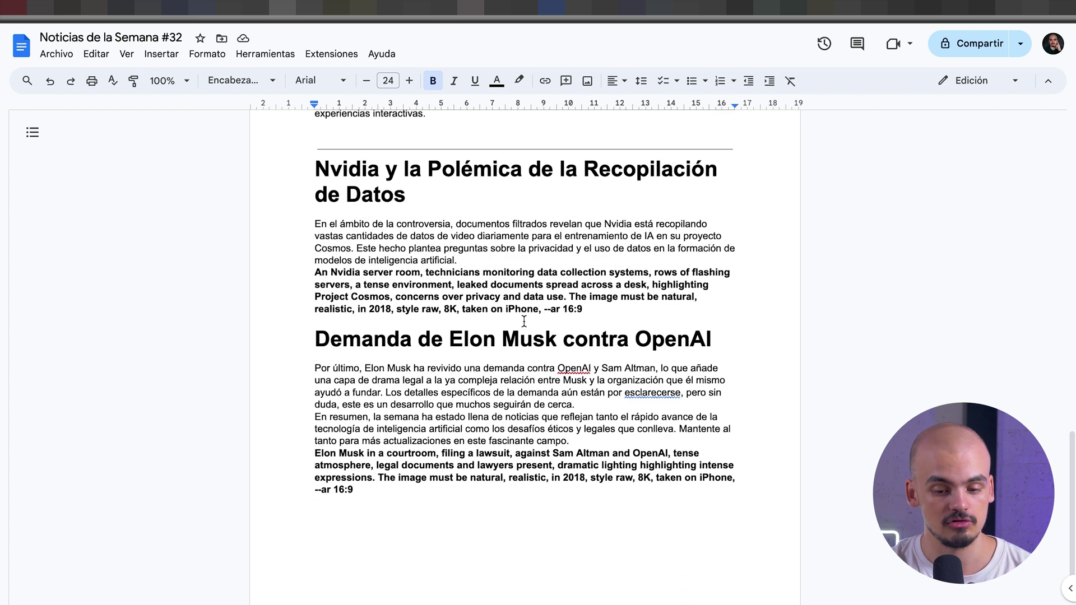
pyautogui.moveTo(596, 314); pyautogui.dragTo(312, 269)
pyautogui.hotkey('ctrl', 'c')
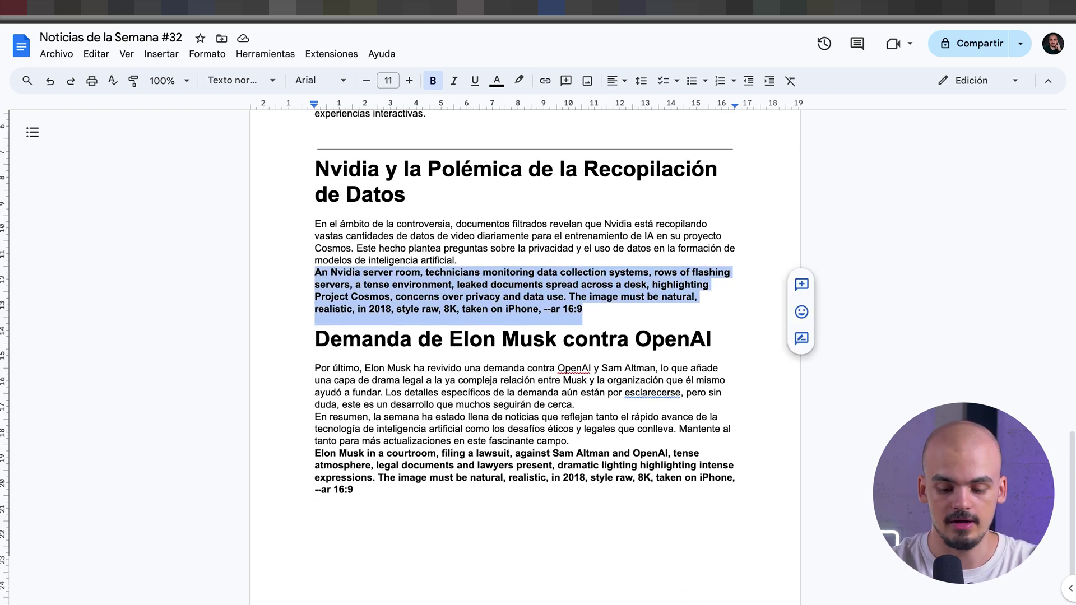
pyautogui.hotkey('ctrl', 't')
pyautogui.click(711, 297)
pyautogui.click(711, 297)
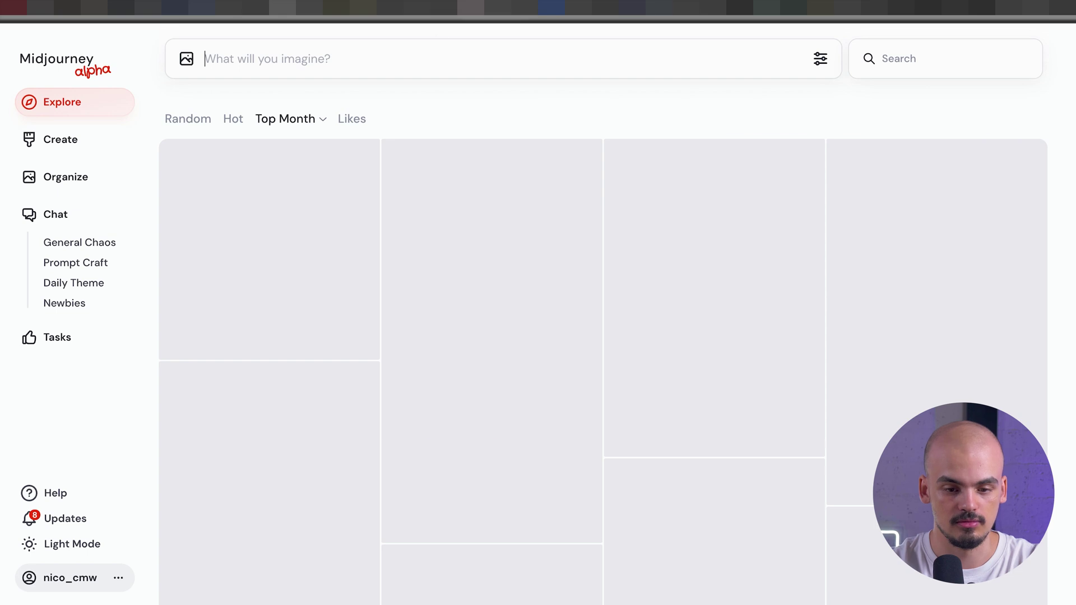
pyautogui.click(324, 55)
pyautogui.hotkey('ctrl', 'v')
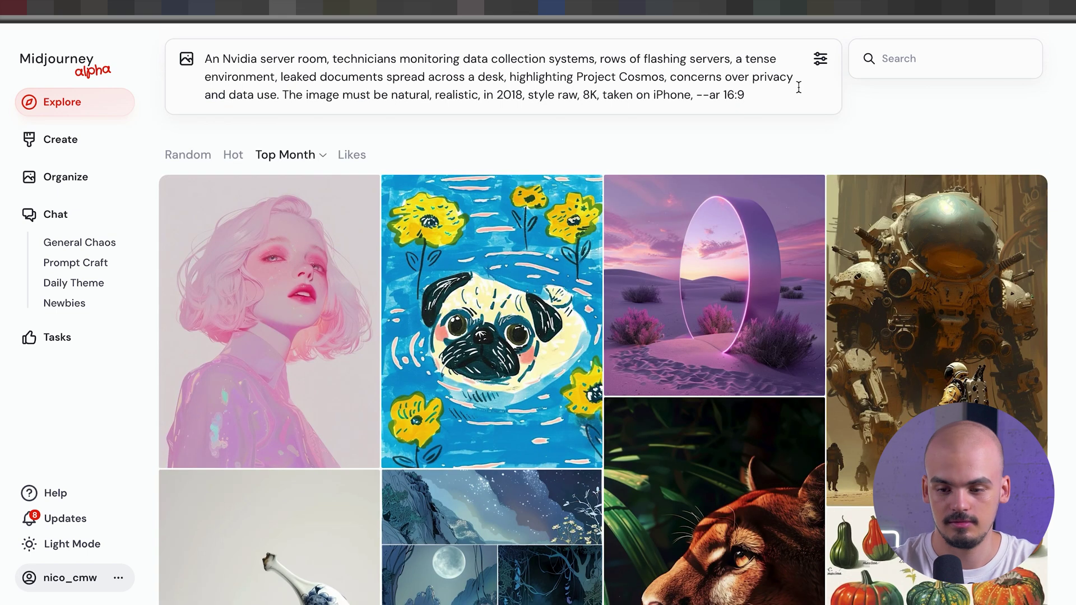
pyautogui.press('Return')
# Copy the article's closing prompt about Elon Musk in a courtroom and submit it in Midjourney as well.
pyautogui.hotkey('ctrl', 'shift', 'Tab')
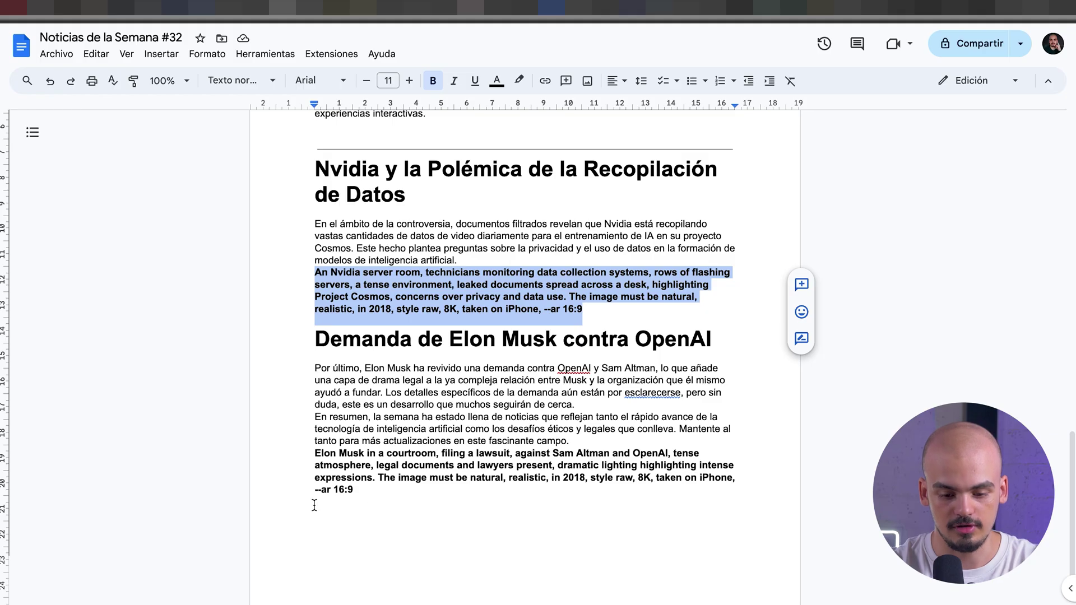
pyautogui.moveTo(364, 490); pyautogui.dragTo(301, 458)
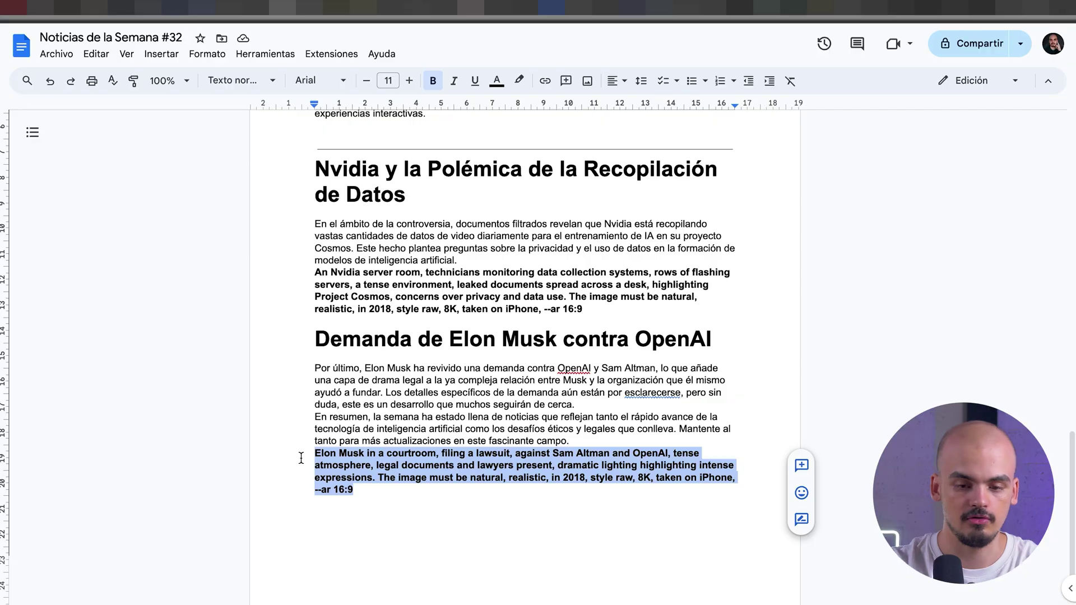
pyautogui.hotkey('ctrl', 'c')
pyautogui.hotkey('ctrl', 'Tab')
pyautogui.click(349, 53)
pyautogui.hotkey('ctrl', 'v')
pyautogui.press('Return')
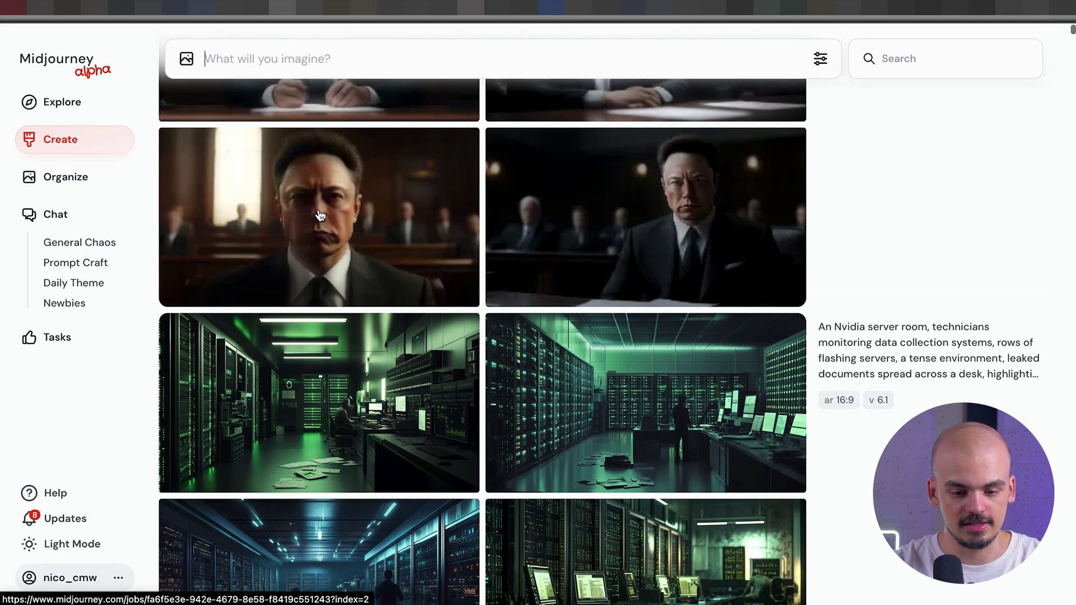
# Copy the blue-lit server room image with the standing figure from the Nvidia results.
pyautogui.scroll(-2, 391, 449)
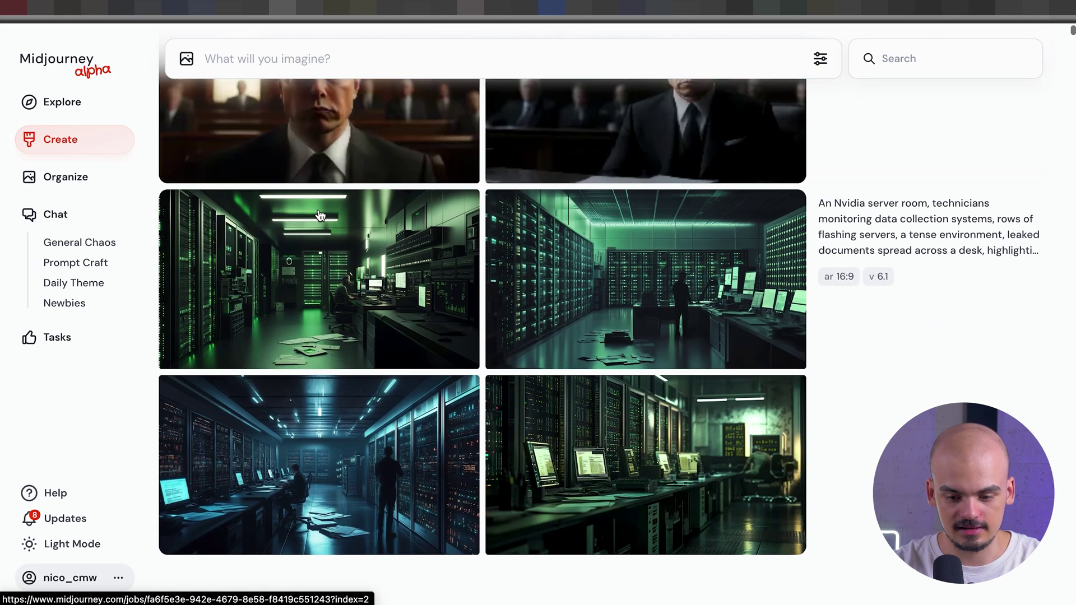
pyautogui.rightClick(392, 449)
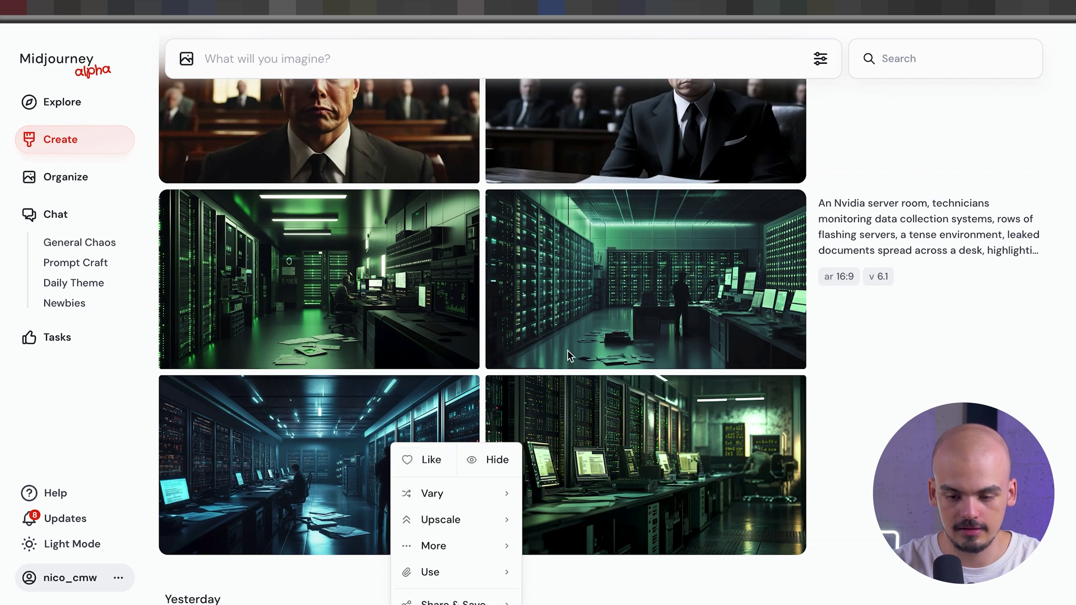
pyautogui.click(846, 385)
pyautogui.scroll(-1, 846, 385)
pyautogui.scroll(-1, 847, 386)
pyautogui.rightClick(384, 317)
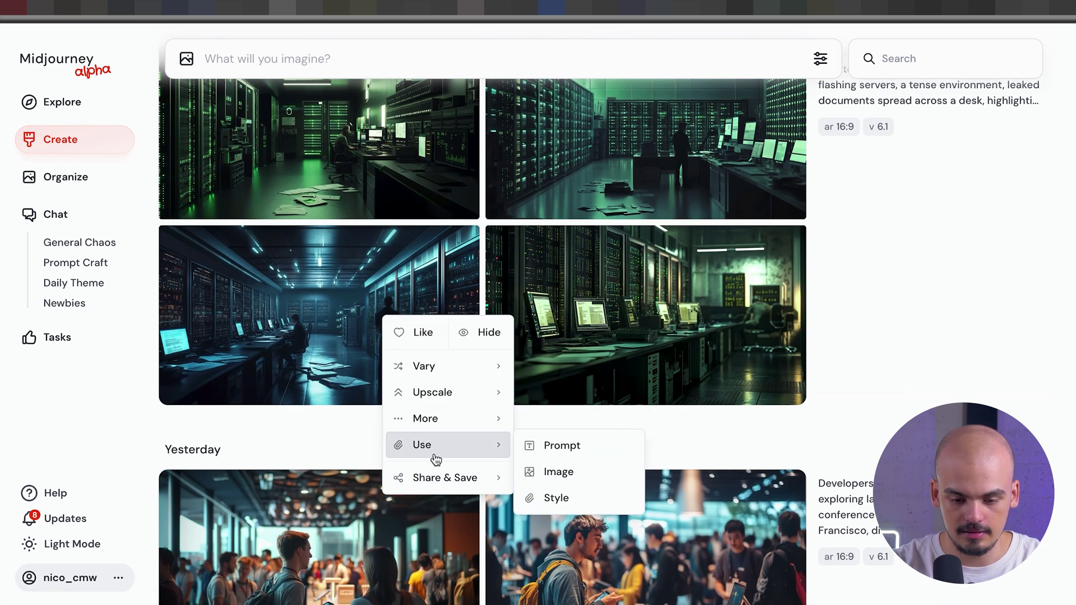
pyautogui.moveTo(471, 477)
pyautogui.click(575, 504)
# Switch to the Google Docs article and replace the bold Nvidia prompt with the copied server room image.
pyautogui.hotkey('ctrl', 'Tab')
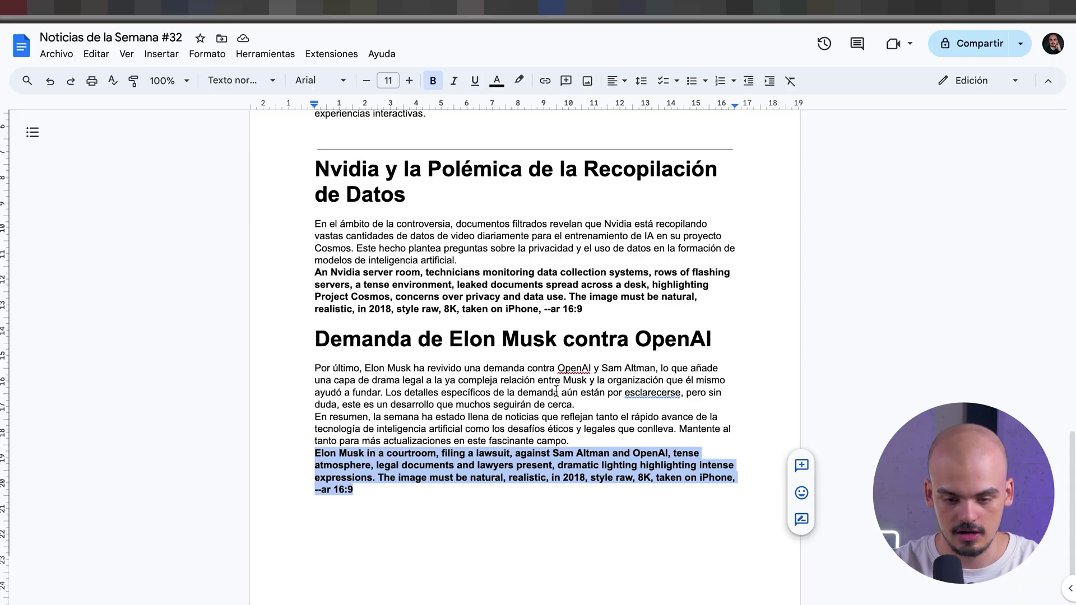
pyautogui.moveTo(596, 314); pyautogui.dragTo(296, 275)
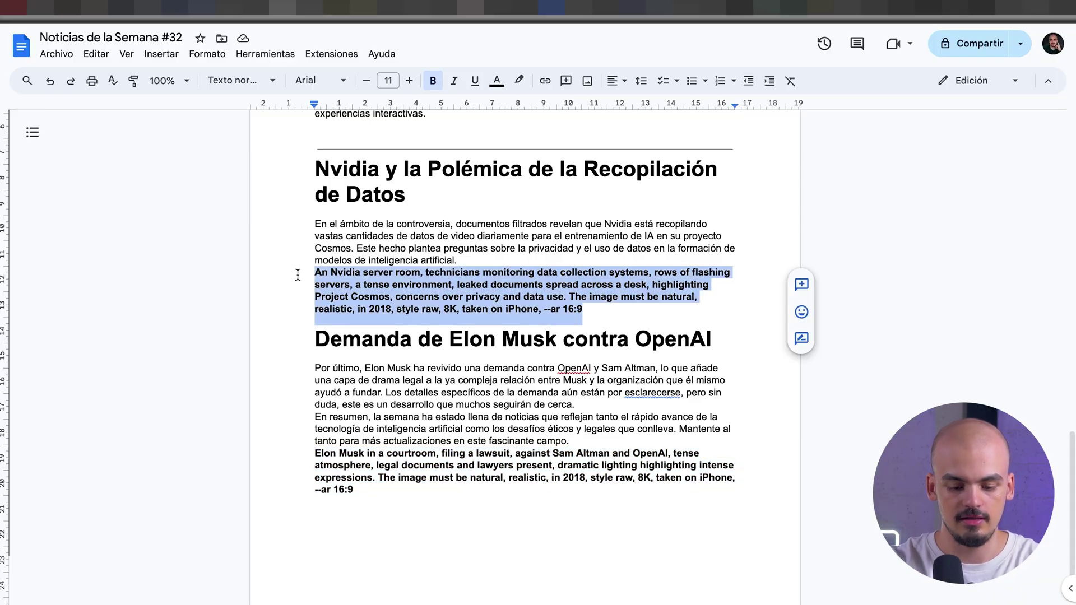
pyautogui.hotkey('ctrl', 'v')
pyautogui.click(483, 262)
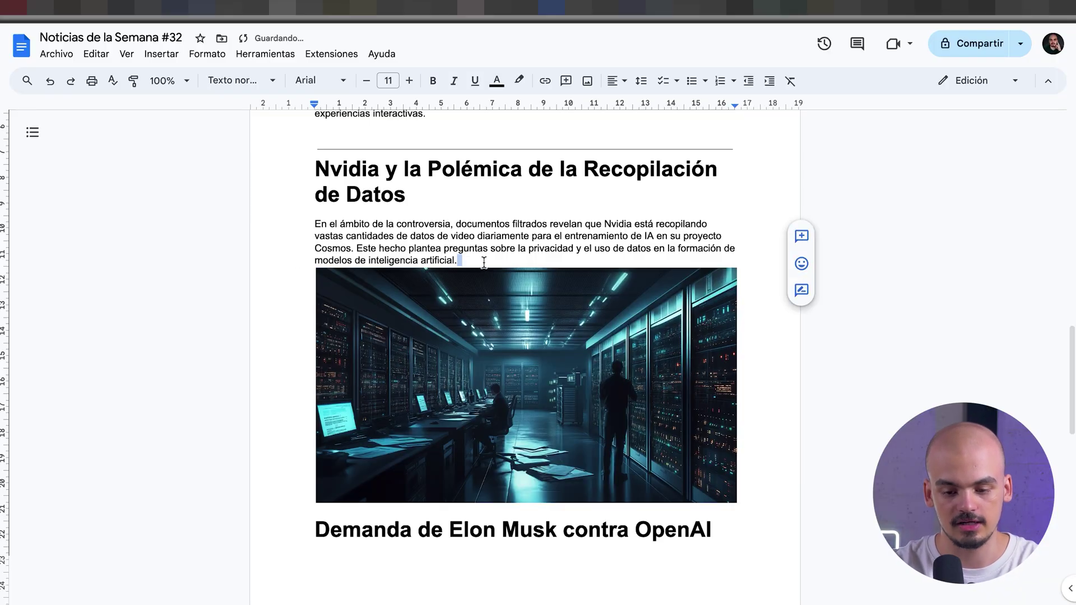
# Return to Midjourney and copy the second courtroom image, showing Elon Musk seated in an open-collared white shirt.
pyautogui.hotkey('ctrl', 'shift', 'Tab')
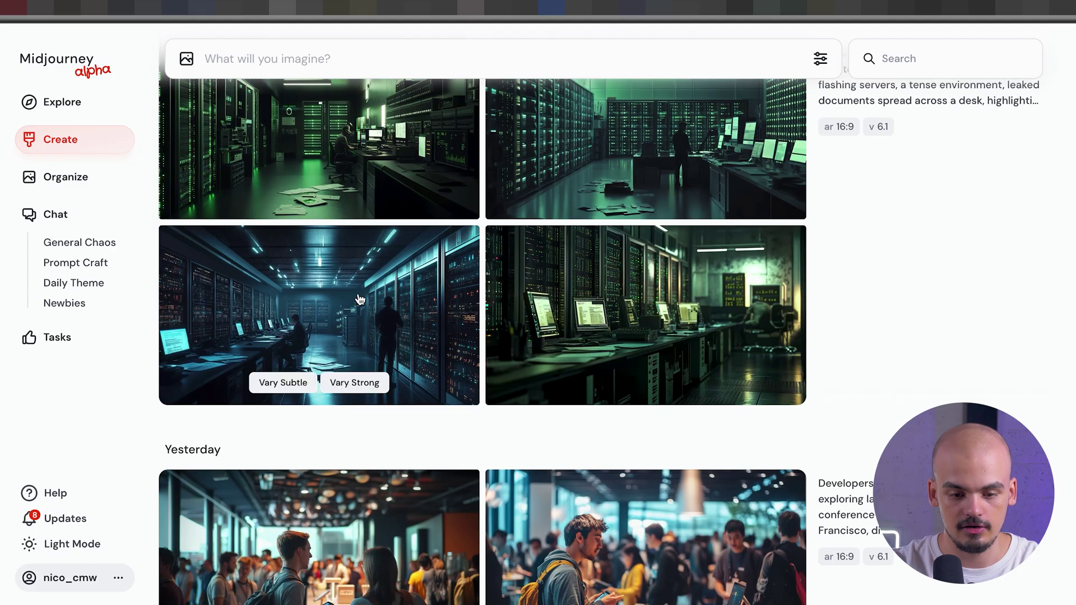
pyautogui.scroll(5, 323, 314)
pyautogui.scroll(-1, 337, 253)
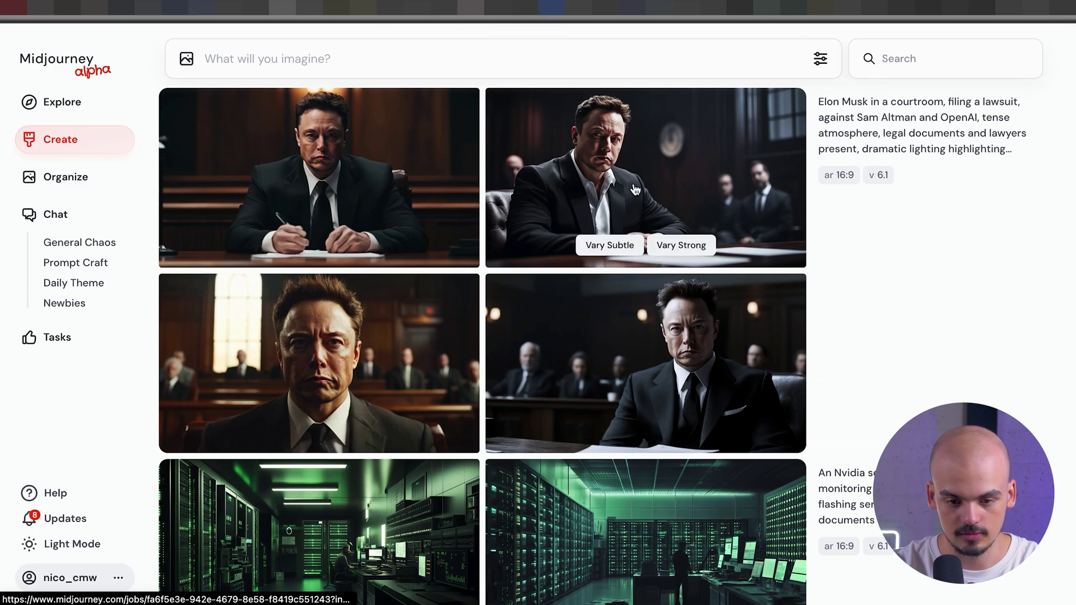
pyautogui.rightClick(656, 174)
pyautogui.moveTo(706, 340)
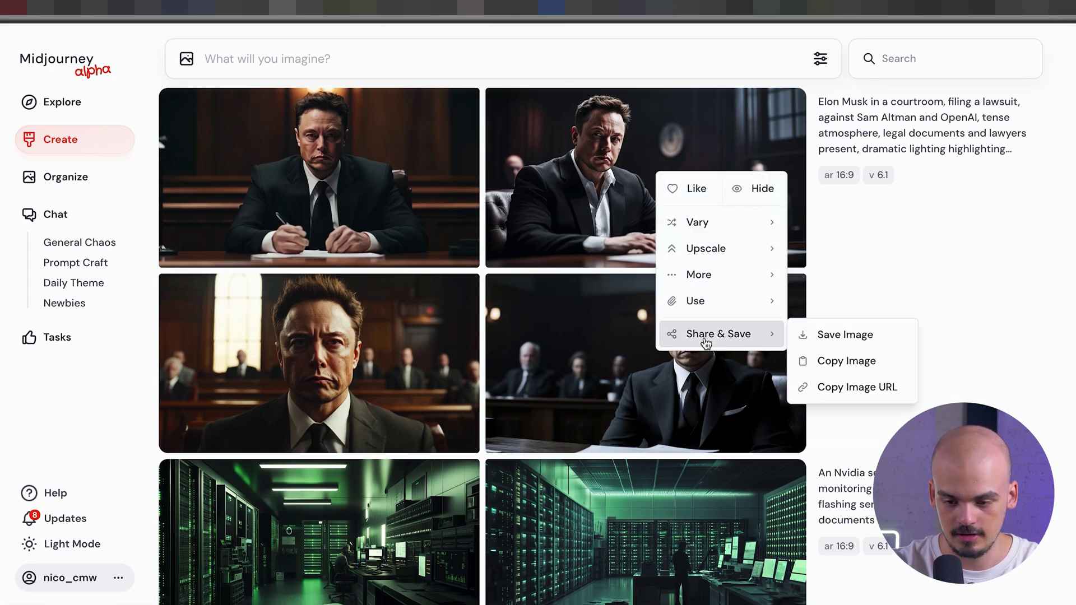
pyautogui.click(831, 365)
pyautogui.press('Escape')
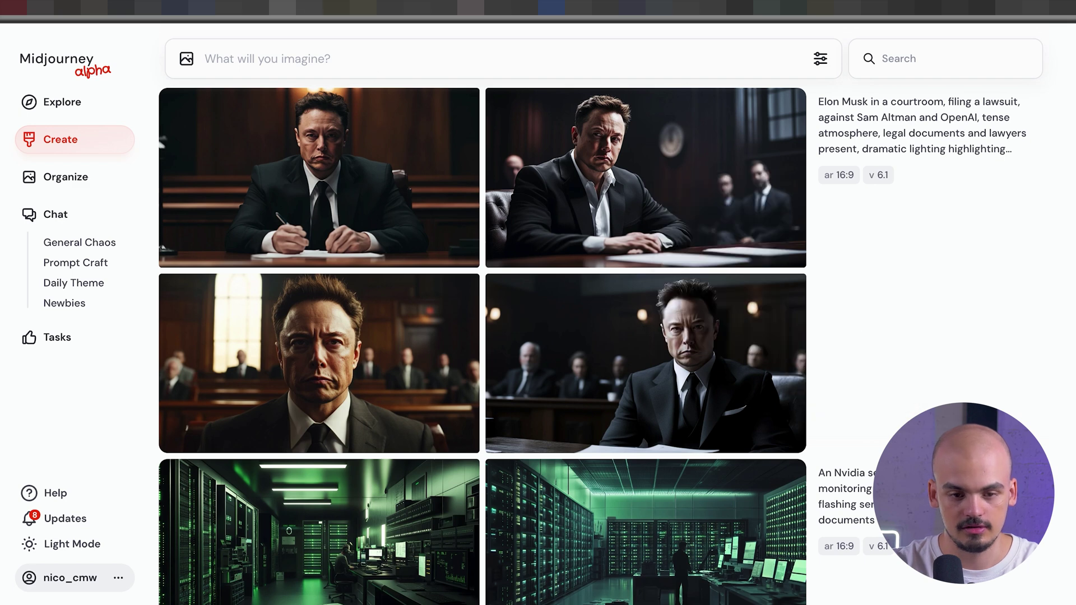
# In the Google Docs article, replace the bold courtroom prompt in the final section with the copied Elon Musk image.
pyautogui.hotkey('ctrl', 'Tab')
pyautogui.scroll(-5, 529, 334)
pyautogui.scroll(-3, 529, 334)
pyautogui.moveTo(354, 335); pyautogui.dragTo(313, 298)
pyautogui.hotkey('ctrl', 'v')
# Look over the illustrated article, from the two inserted images back up to its opening section.
pyautogui.scroll(10, 486, 394)
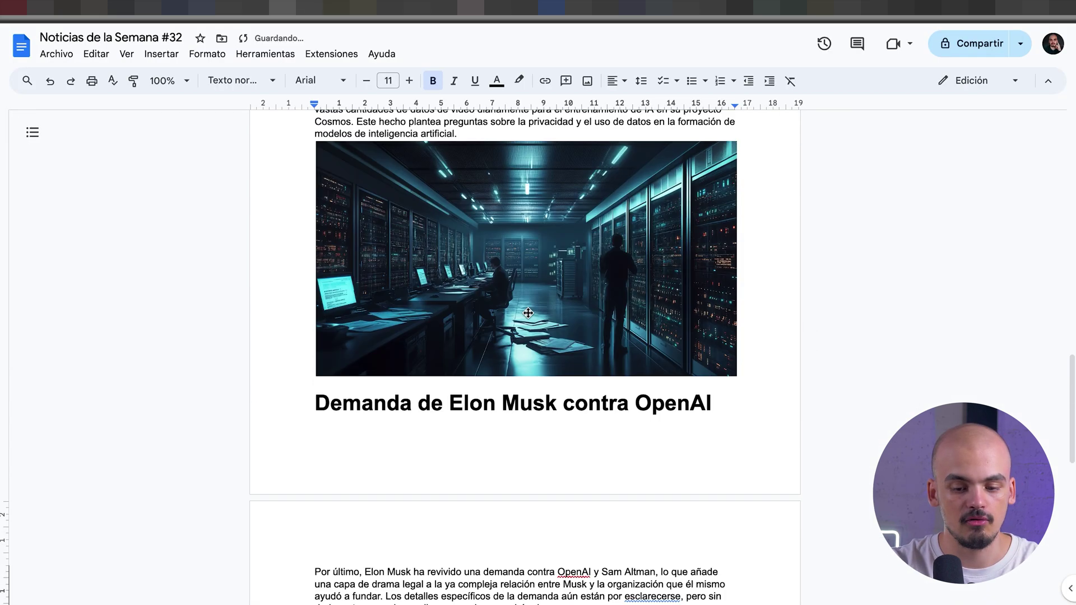
pyautogui.scroll(-7, 544, 255)
pyautogui.scroll(-3, 544, 255)
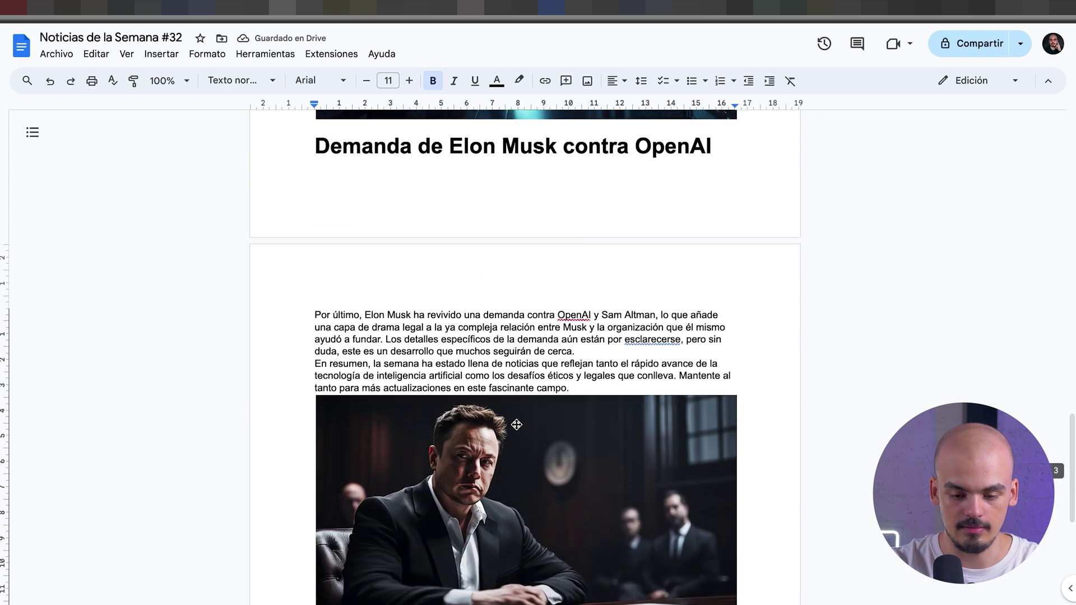
pyautogui.scroll(10, 592, 342)
pyautogui.scroll(13, 592, 343)
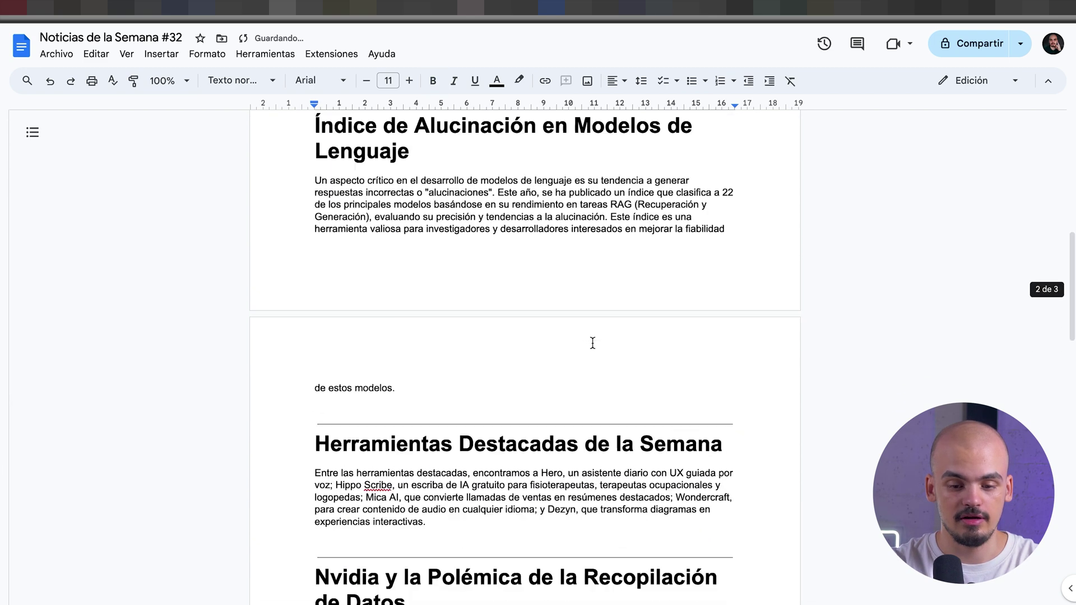
pyautogui.scroll(-2, 592, 343)
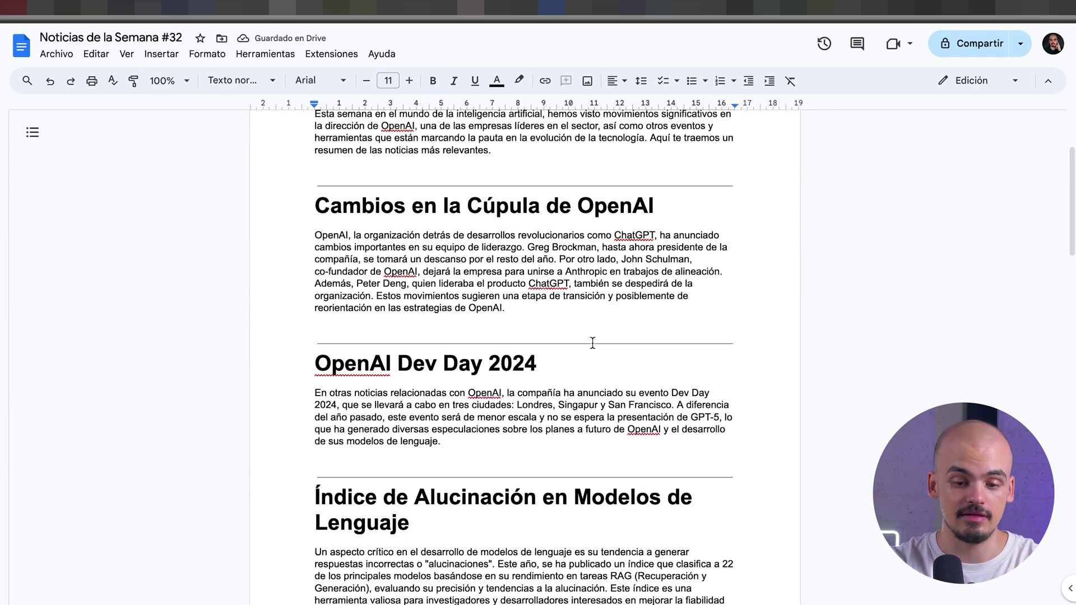
pyautogui.scroll(3, 592, 343)
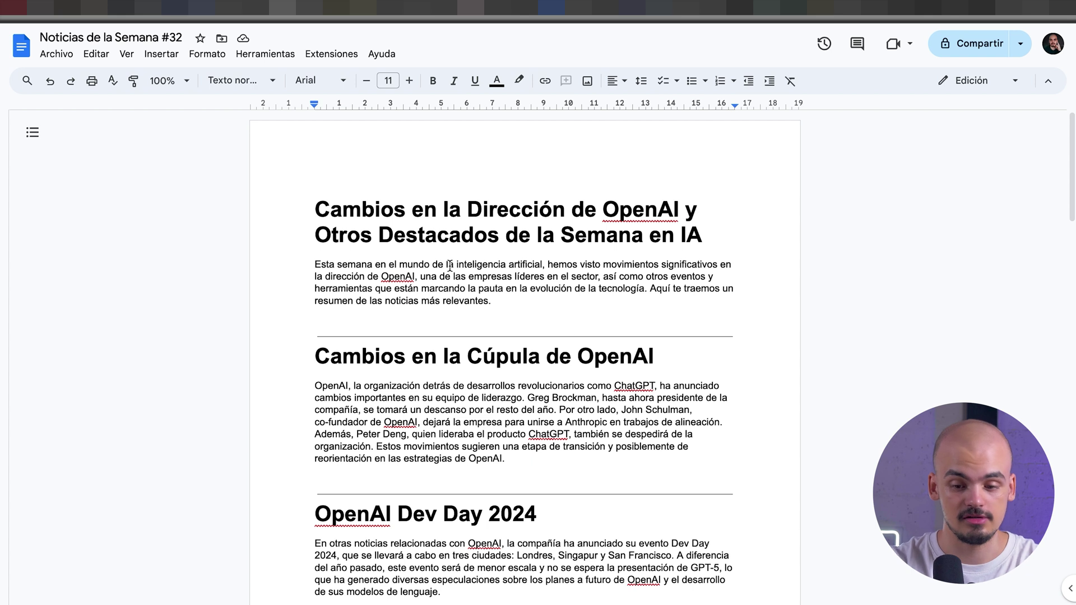
pyautogui.click(519, 306)
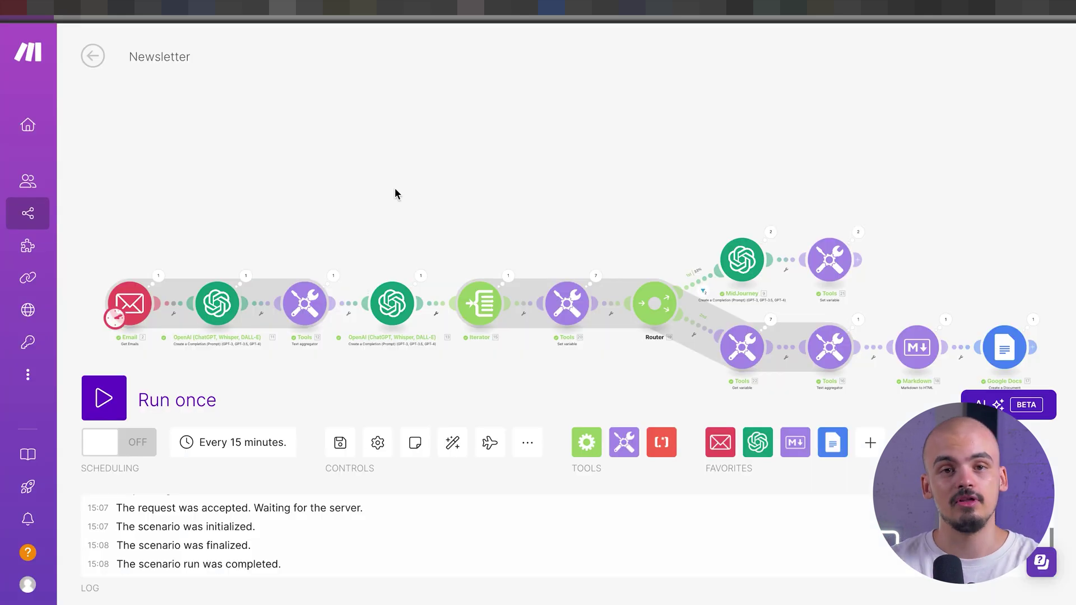
# In Make, open the OpenAI module before the Iterator and review its system and user messages for writing the Spanish article.
pyautogui.scroll(5, 390, 179)
pyautogui.moveTo(399, 284); pyautogui.dragTo(384, 28)
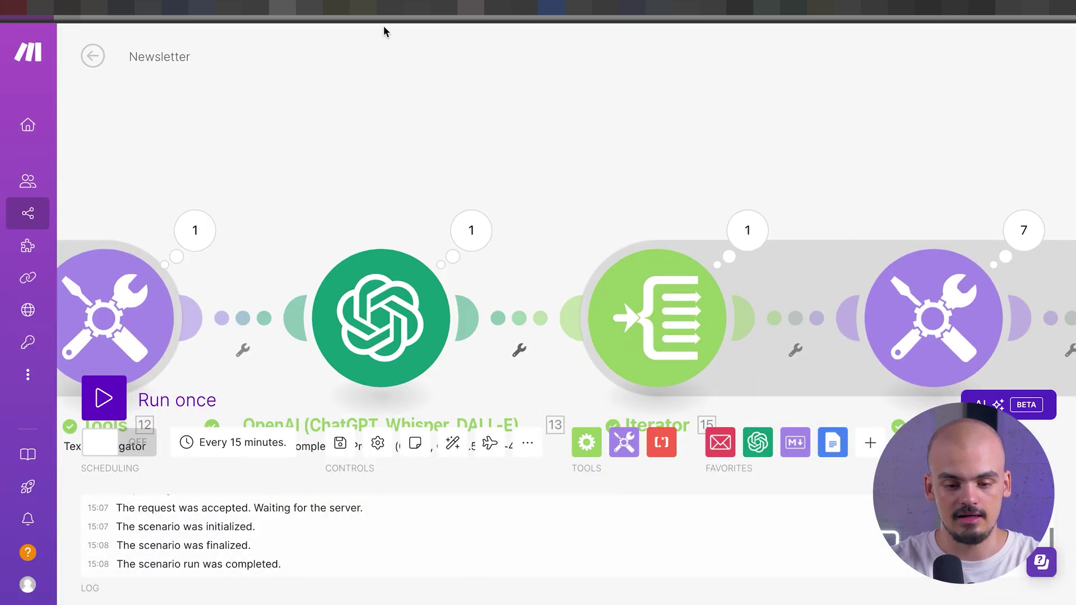
pyautogui.click(381, 268)
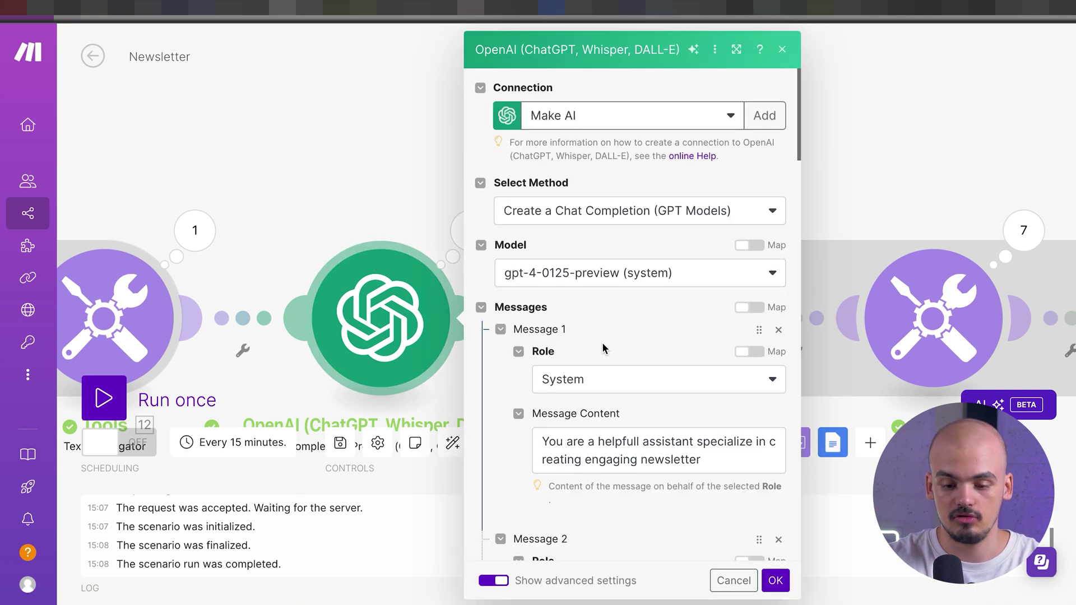
pyautogui.scroll(-10, 604, 416)
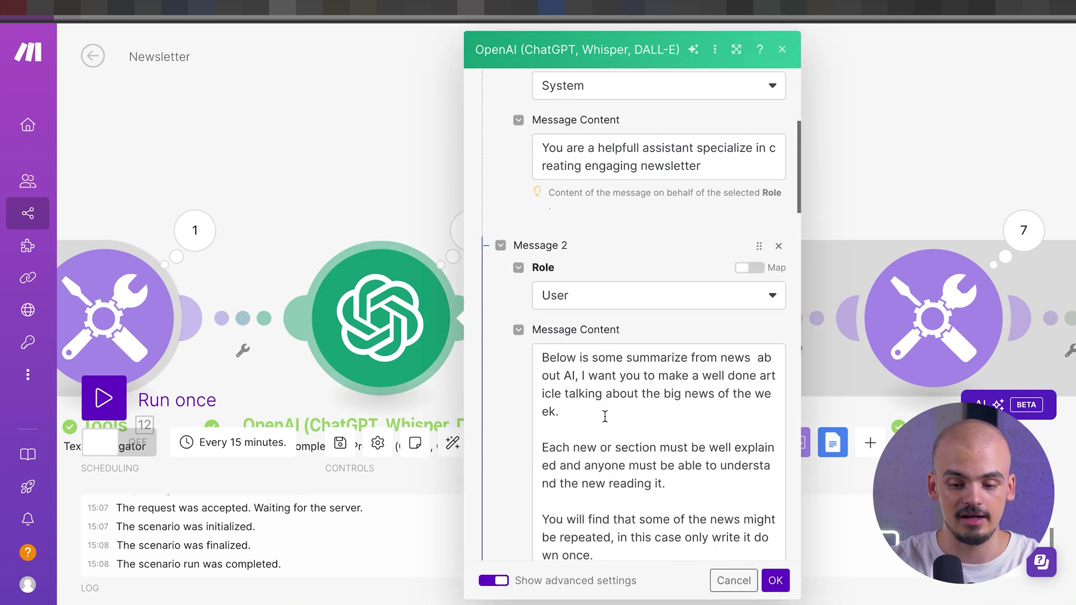
pyautogui.scroll(-3, 604, 416)
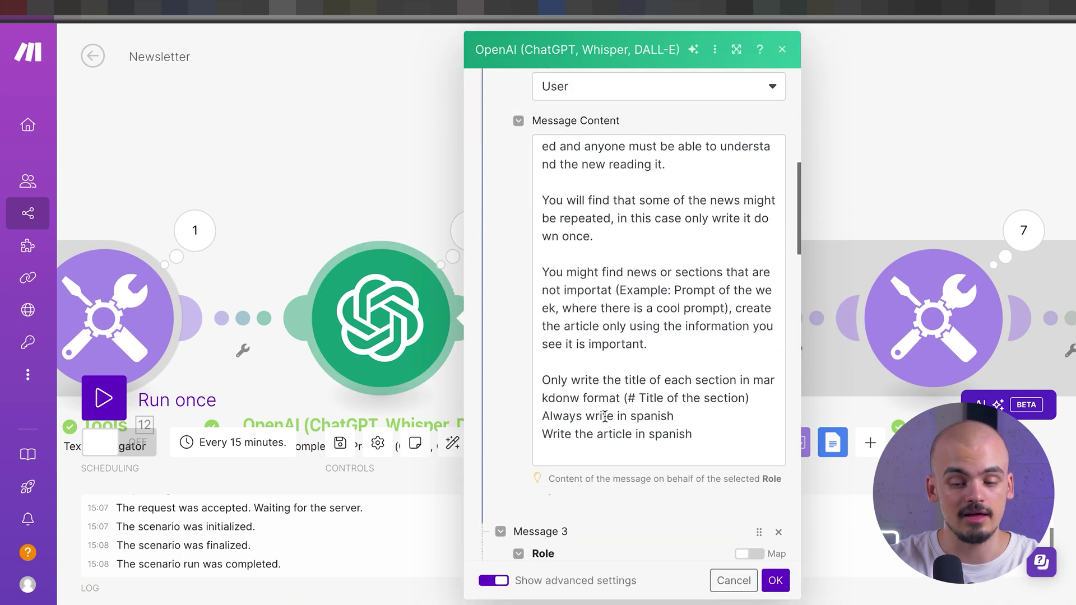
pyautogui.scroll(-4, 605, 416)
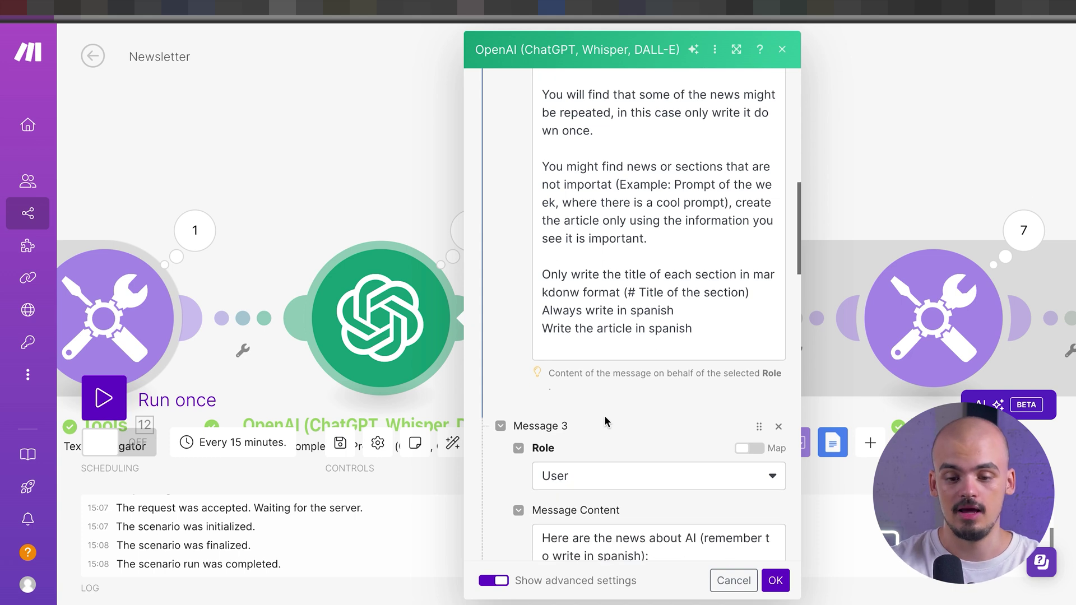
pyautogui.click(325, 151)
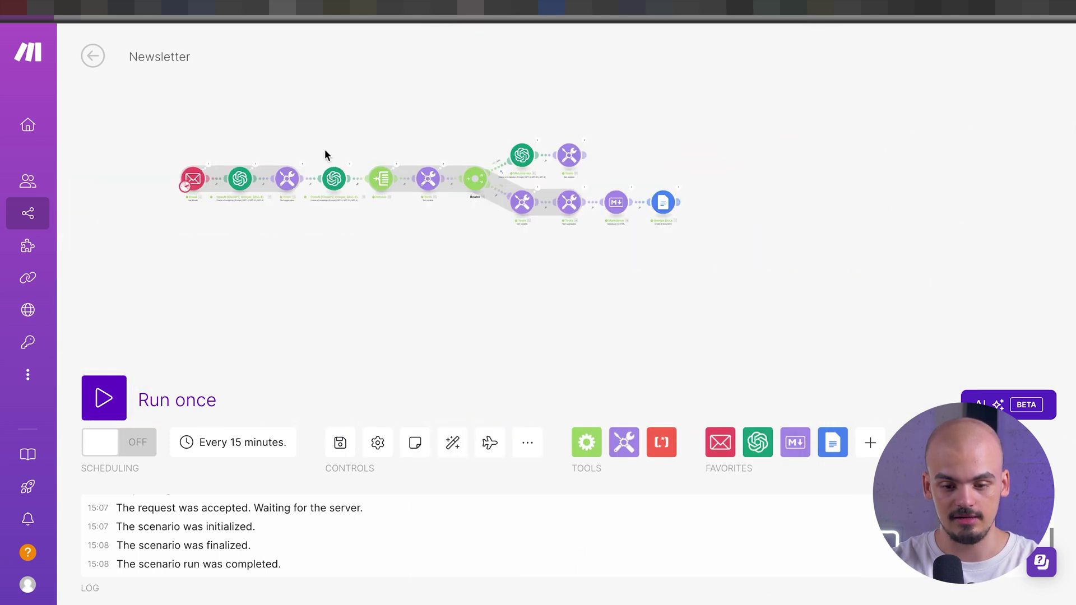